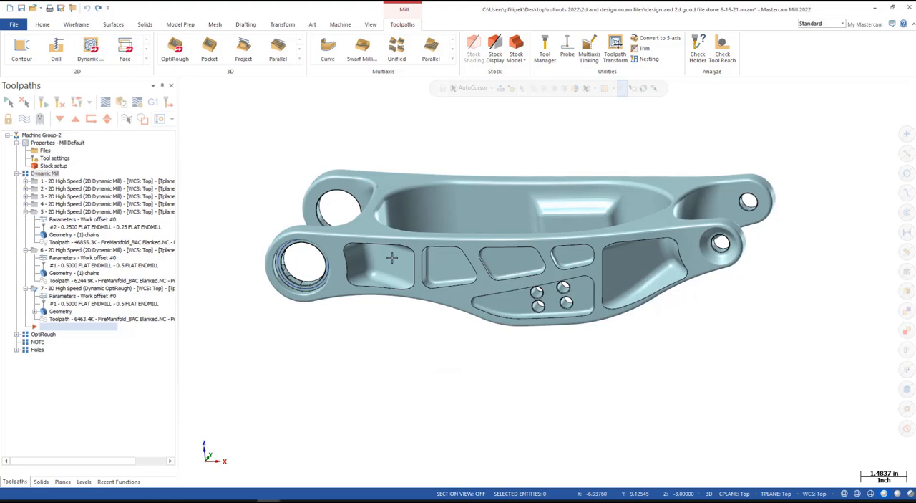
- Start a Check Tool Reach analysis with the whole arm model as the target
mouse_move(484, 280)
middle_mouse_down()
mouse_move(468, 247)
mouse_move(437, 323)
mouse_move(483, 251)
mouse_move(480, 264)
middle_mouse_up()
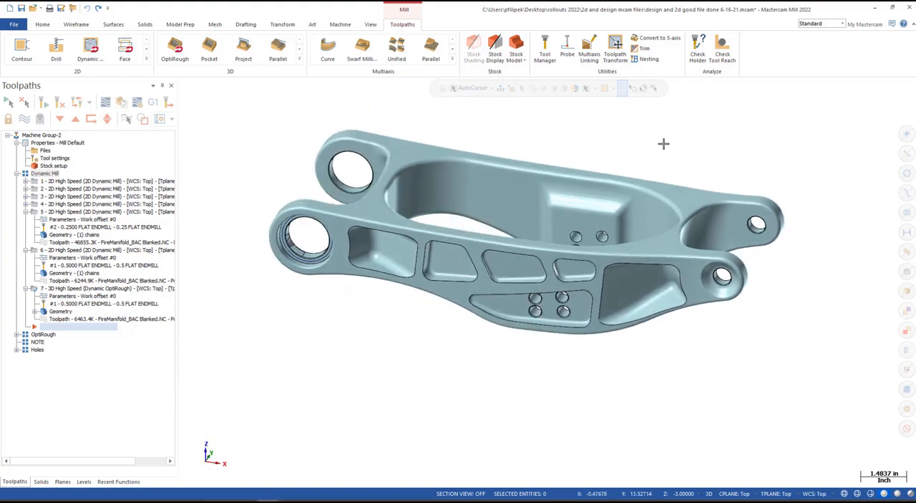
left_click(723, 54)
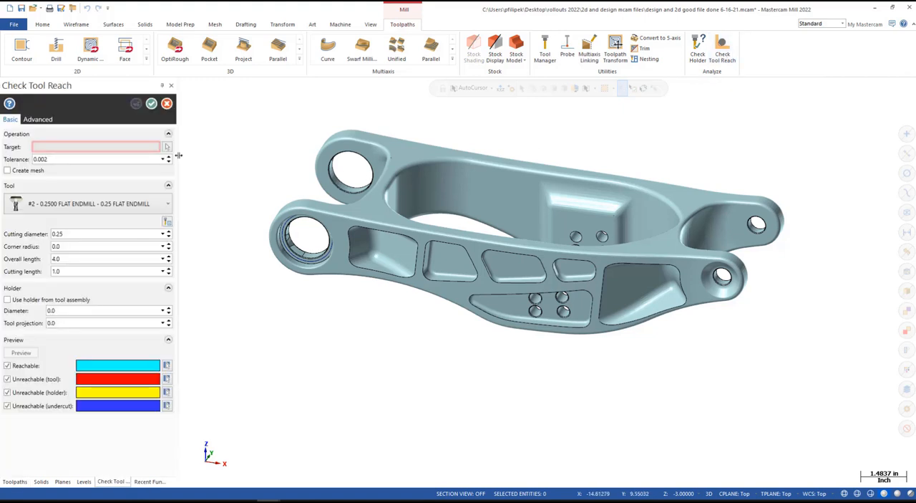
left_click(166, 147)
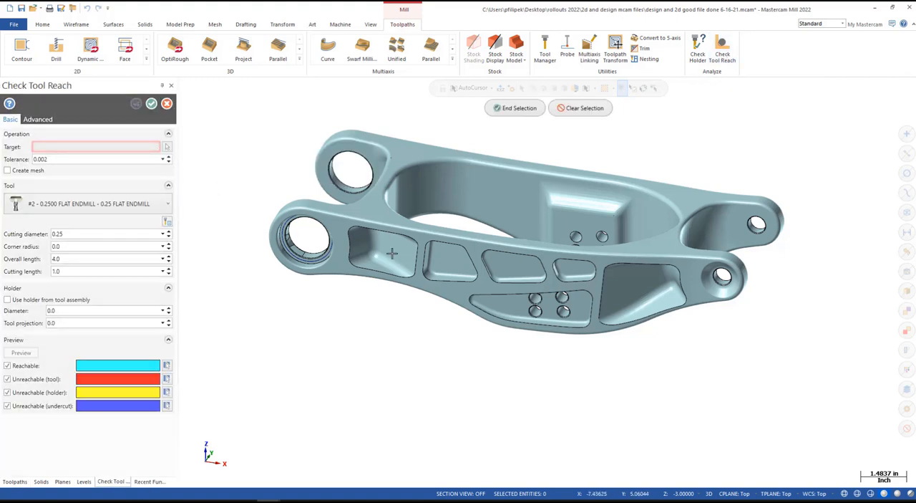
left_click(481, 275)
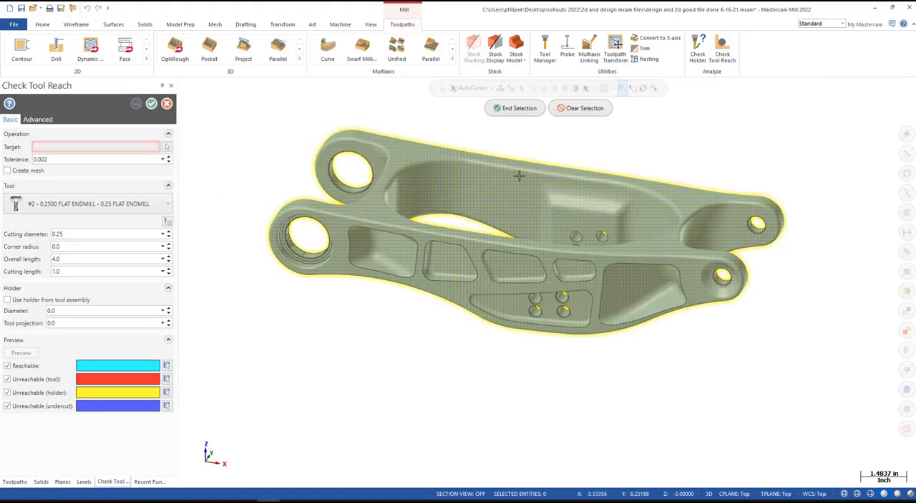
left_click(515, 108)
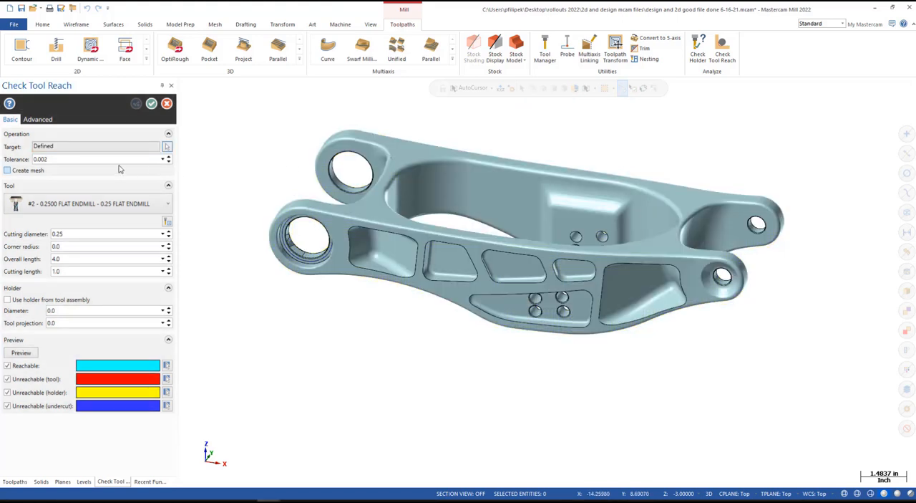
- Preview the reach of tool #2, the 0.25 flat endmill, and examine the colored regions around the arm
left_click(159, 203)
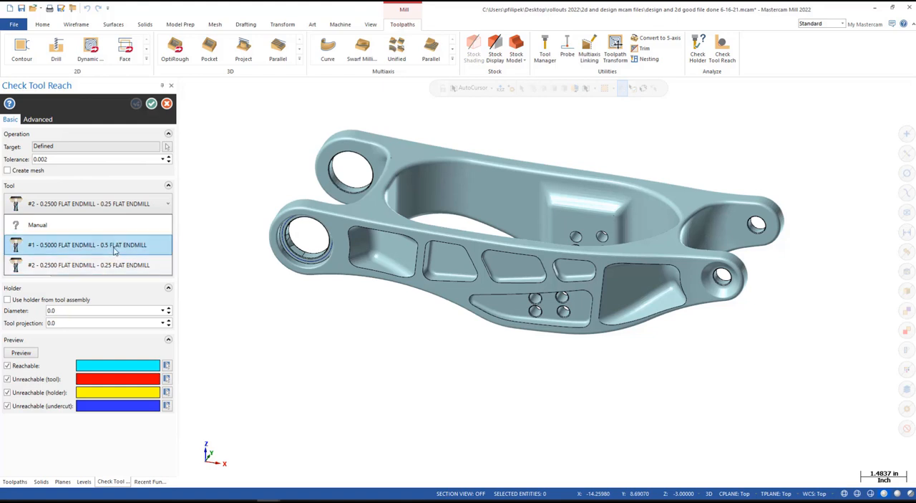
mouse_move(114, 251)
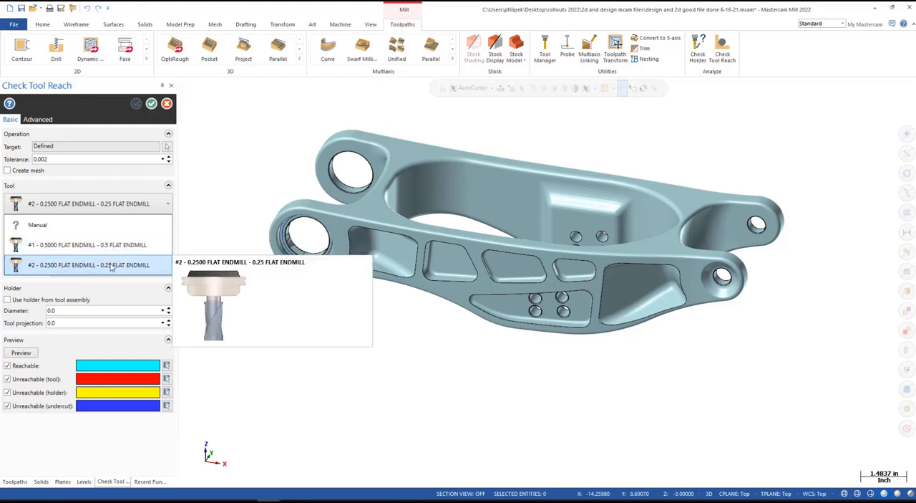
left_click(128, 264)
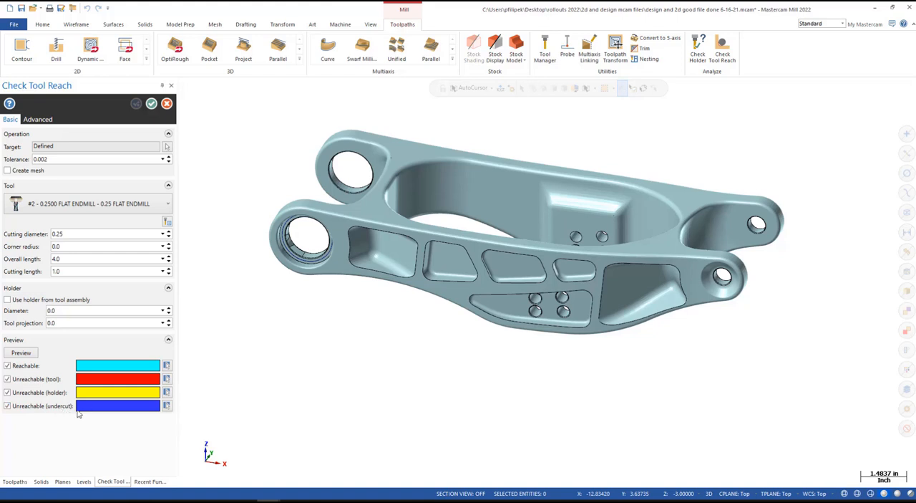
left_click(21, 352)
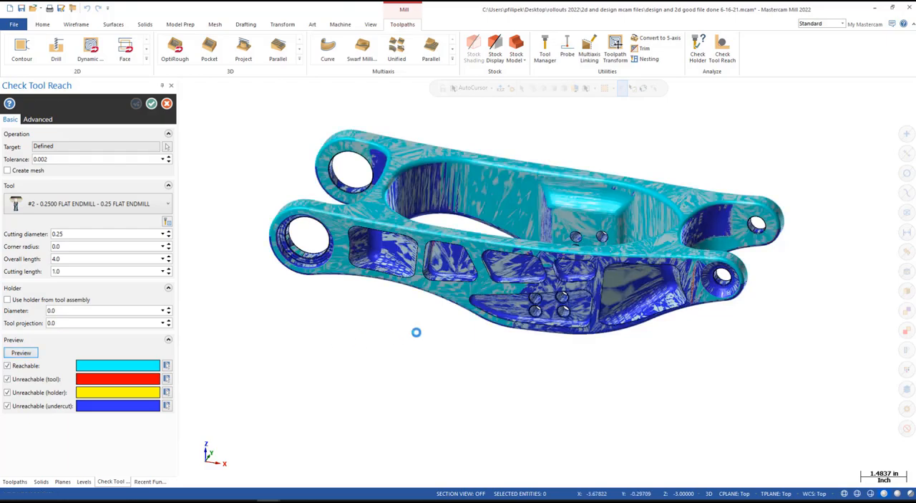
scroll(418, 332, "down", 3)
middle_click_drag(551, 344, 573, 340)
scroll(396, 323, "up", 2)
middle_click_drag(396, 324, 631, 287)
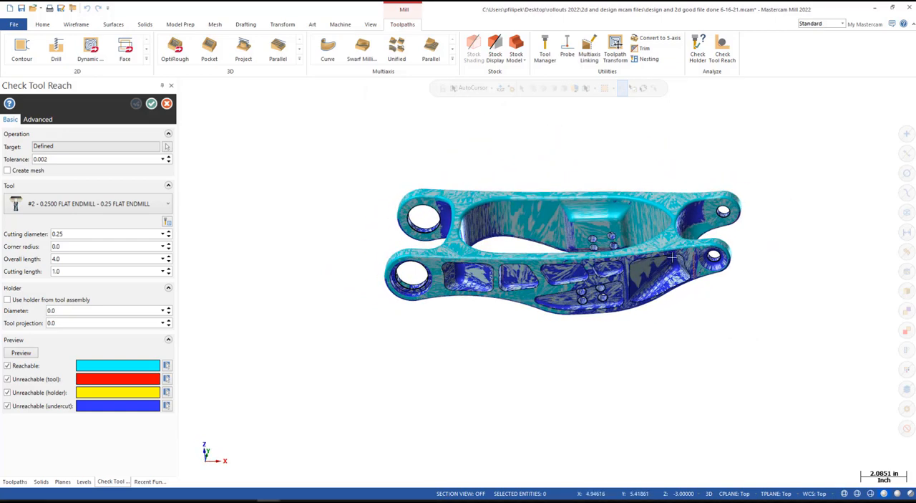
middle_click_drag(407, 198, 208, 382)
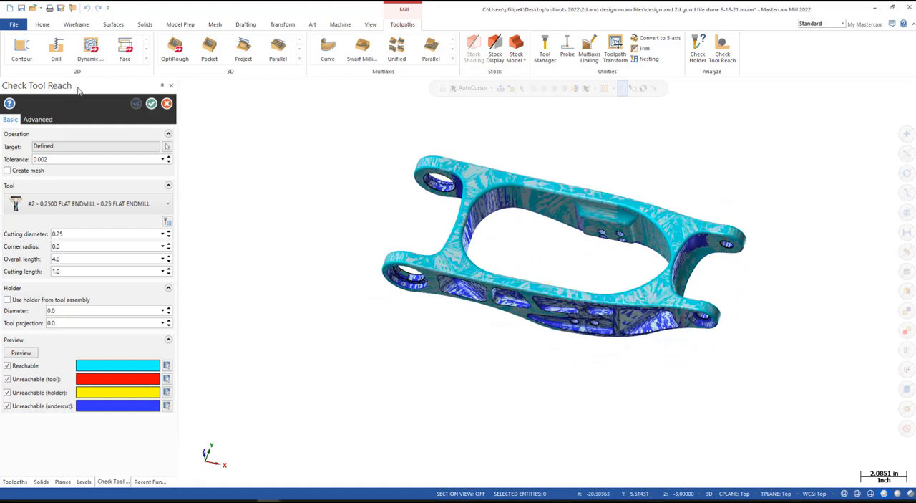
- Switch the check to tool #1, the 0.5 flat endmill, and preview its reach on the arm
left_click(169, 204)
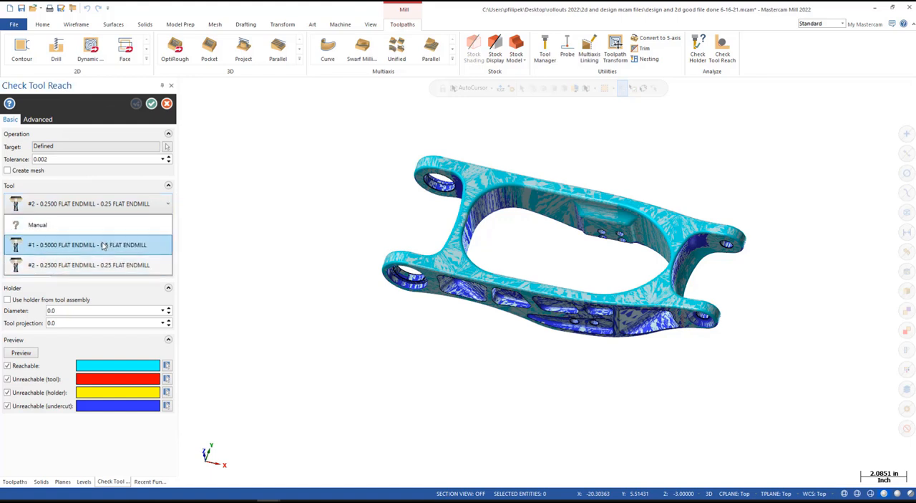
left_click(100, 248)
left_click(33, 354)
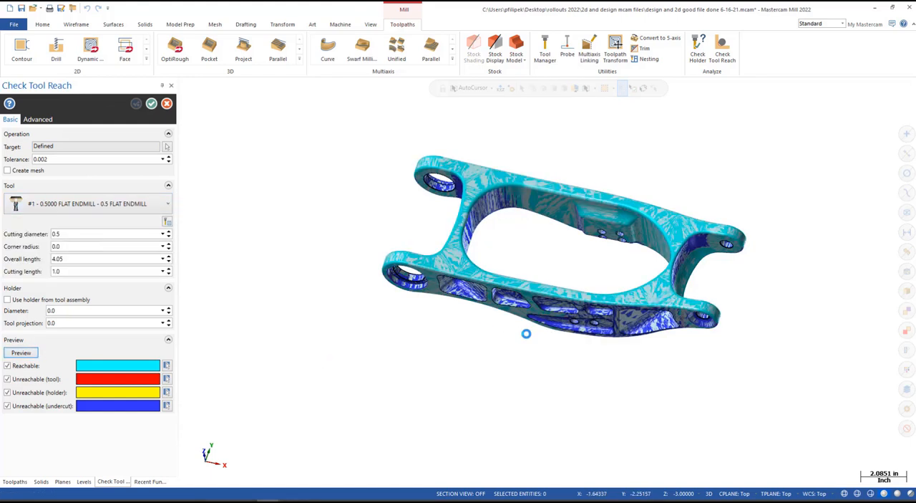
scroll(630, 257, "up", 3)
middle_click_drag(631, 257, 523, 311)
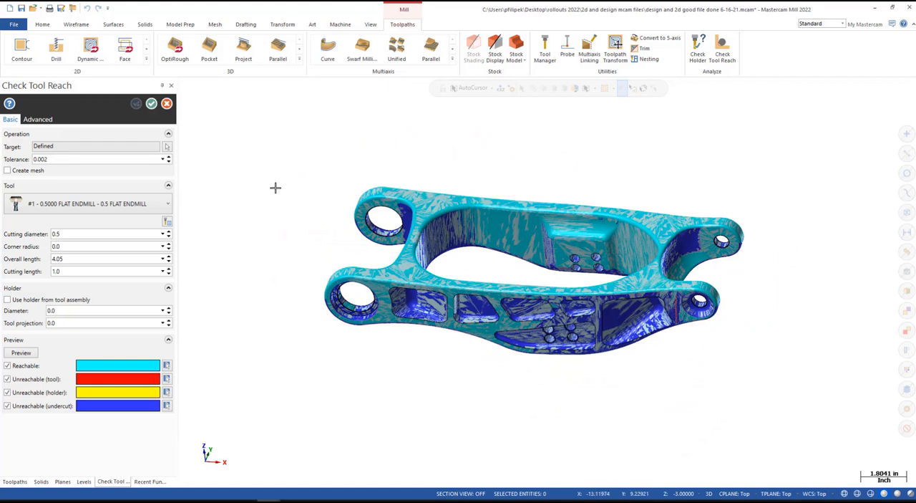
- Filter the Mill_Inch tool library to show only flat endmills for the reach check
left_click(167, 223)
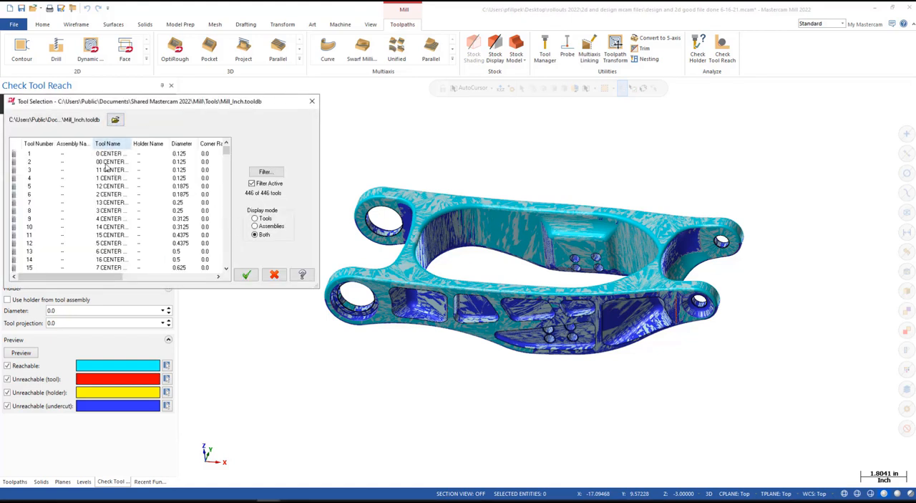
scroll(143, 194, "down", 4)
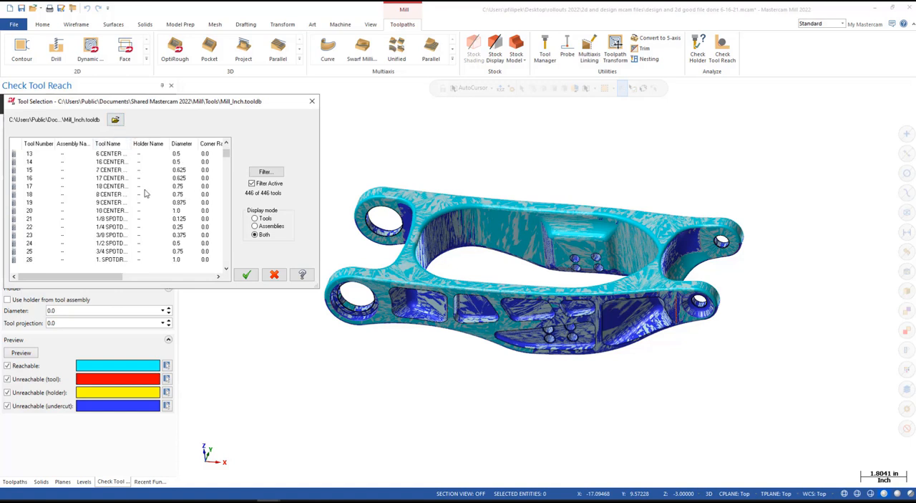
left_click(265, 174)
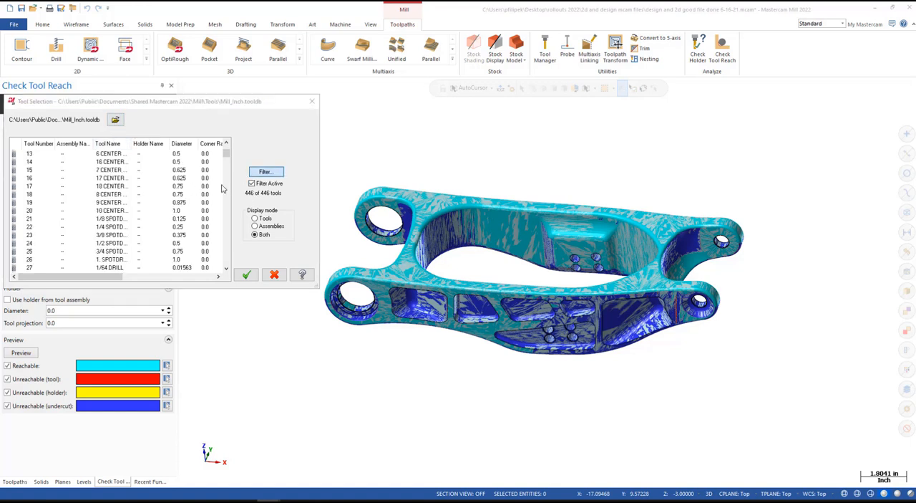
left_click(112, 266)
left_click(30, 137)
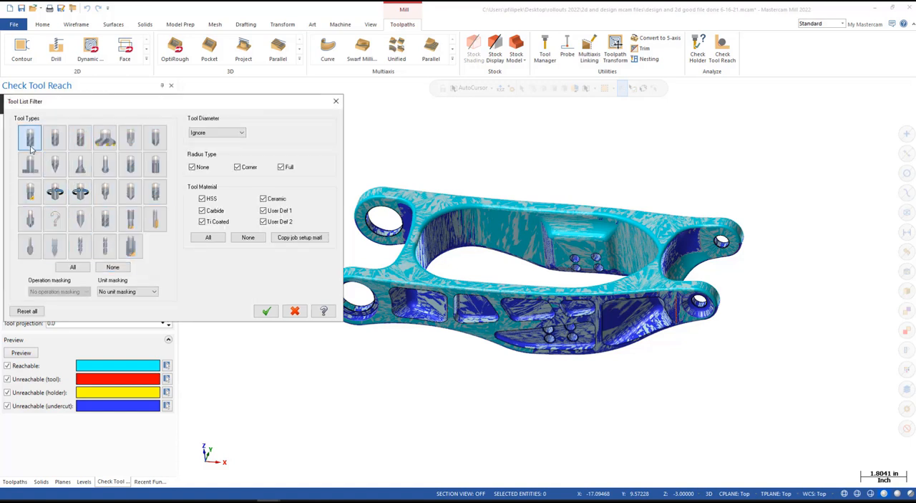
left_click(81, 218)
left_click(266, 310)
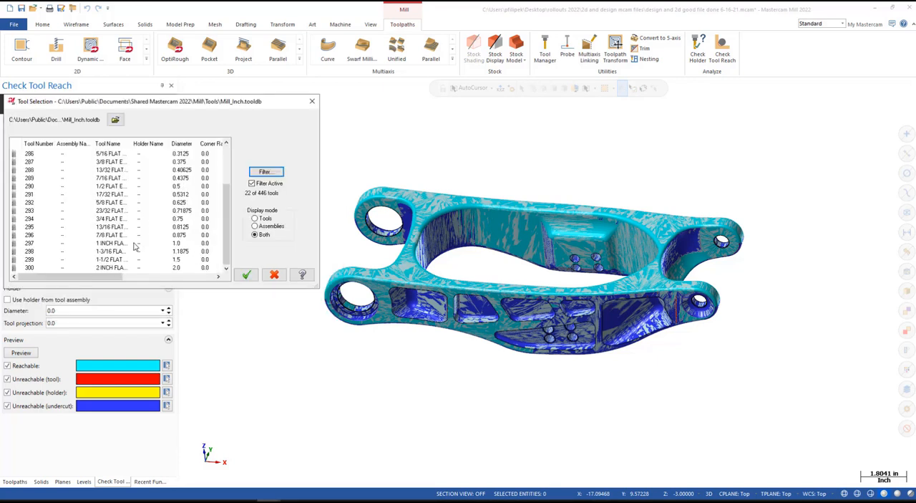
- Load the 2 inch flat endmill (#300), preview its reach on the arm, and close the check without saving
left_click(124, 268)
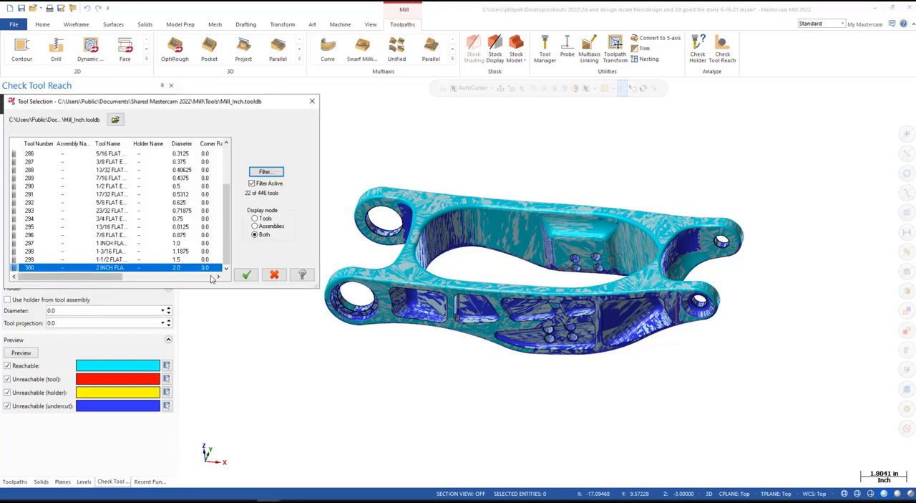
left_click(246, 275)
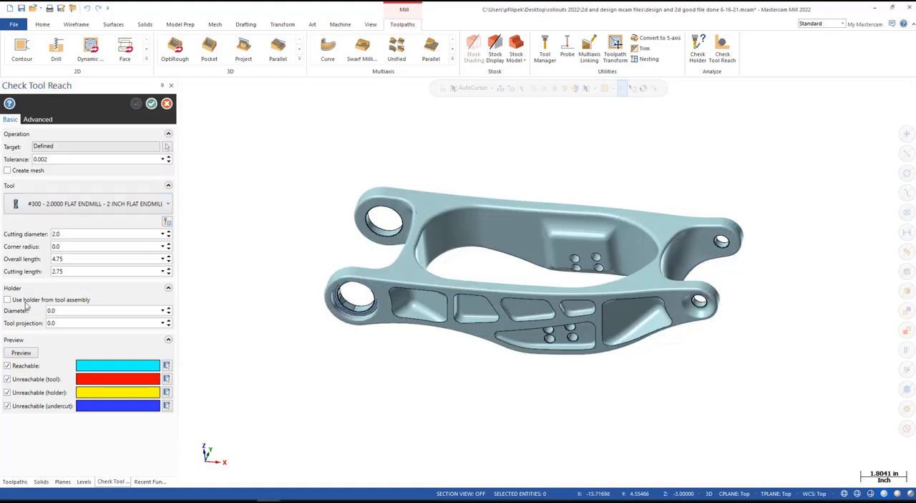
left_click(21, 352)
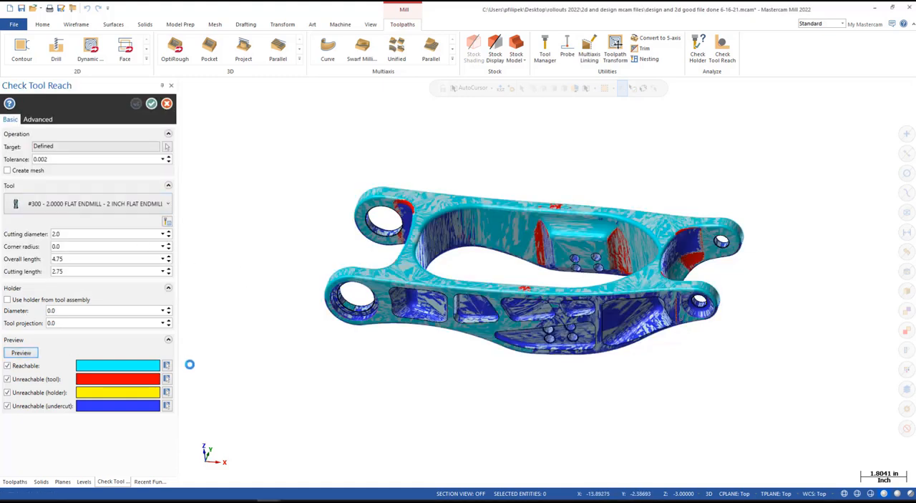
scroll(718, 258, "up", 2)
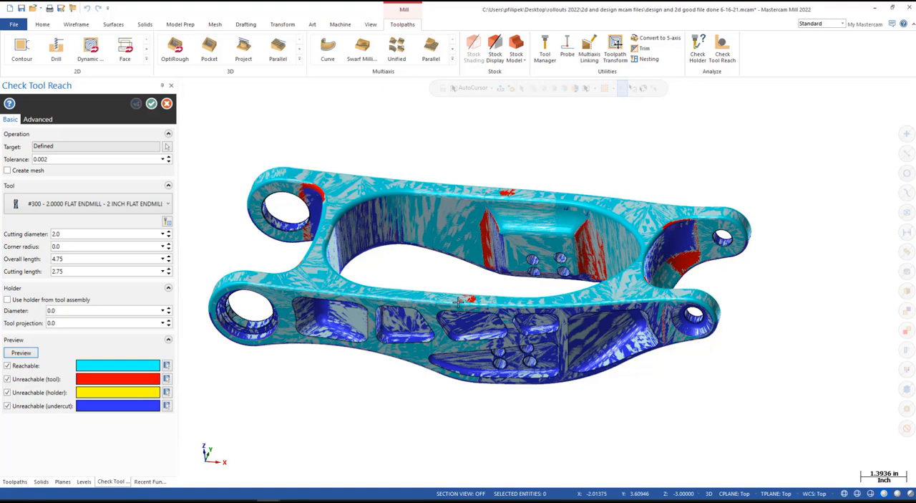
left_click(166, 103)
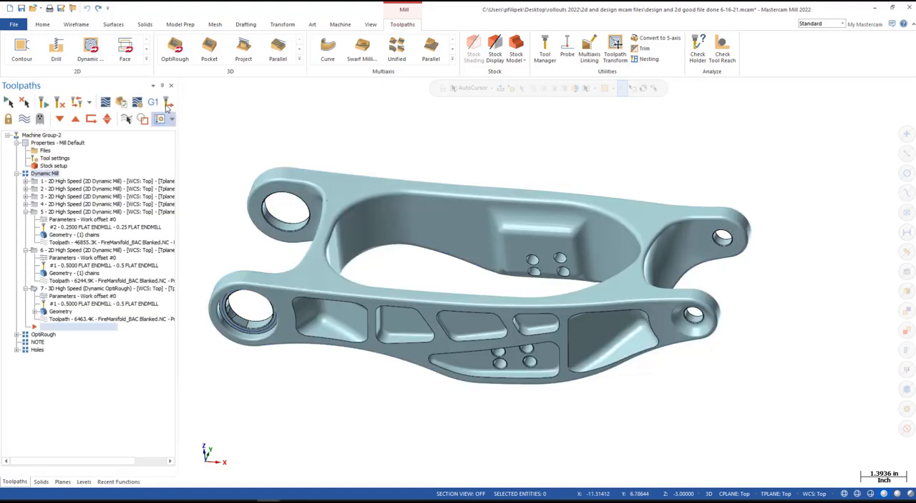
- Bring up the mesh tools and examine the jagged hole in the curved face between the two large bosses
scroll(503, 229, "down", 1)
middle_click_drag(521, 261, 499, 170)
left_click(215, 26)
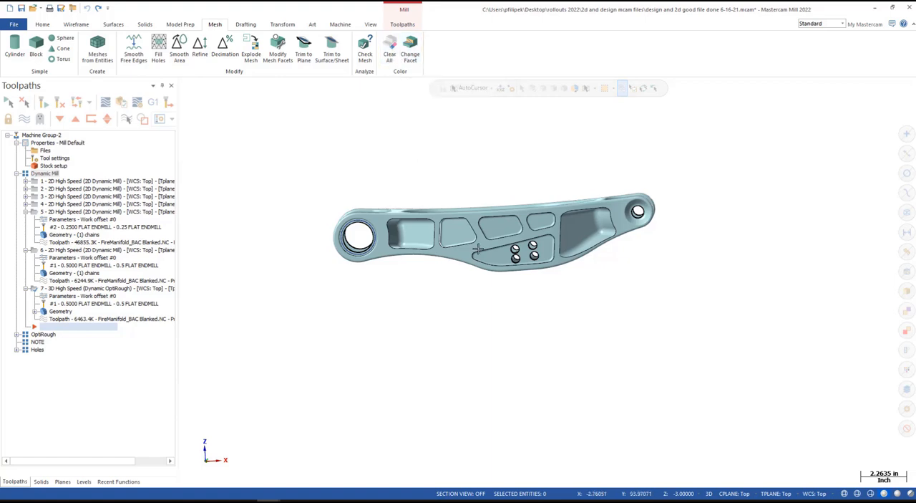
scroll(492, 230, "up", 6)
middle_click_drag(504, 225, 528, 231)
scroll(516, 286, "down", 2)
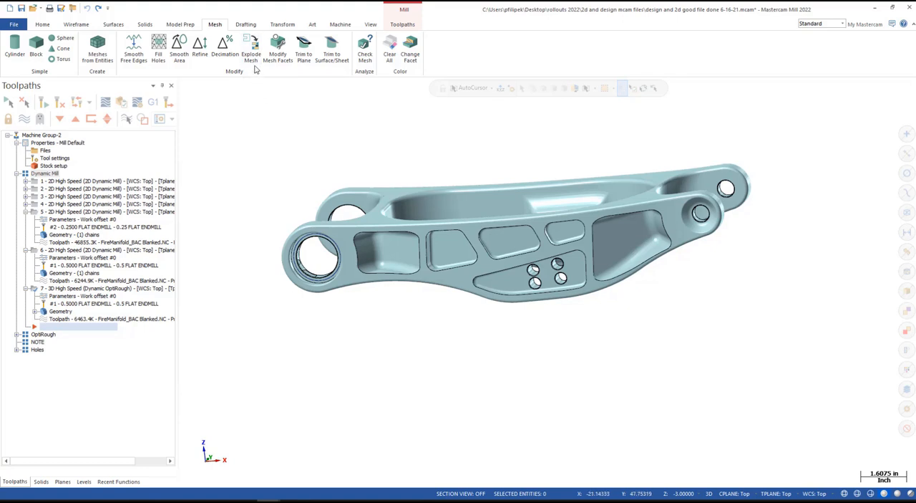
middle_click_drag(322, 212, 372, 212)
scroll(384, 211, "up", 8)
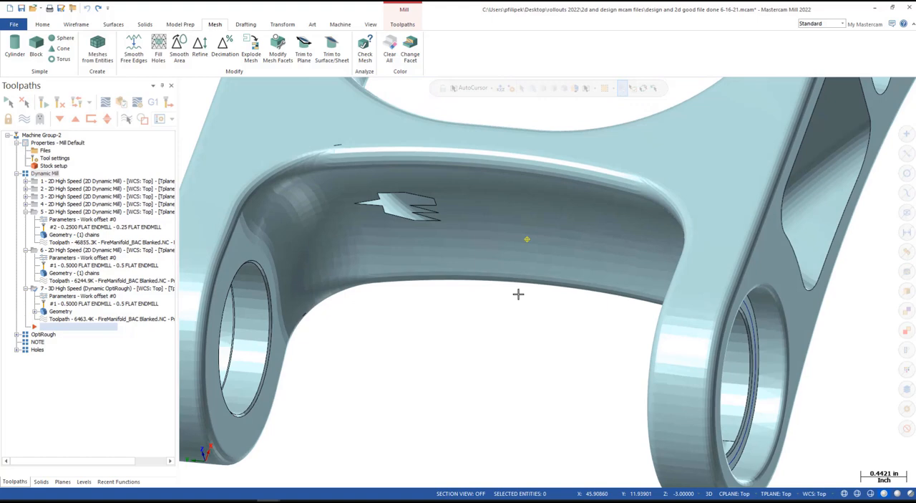
middle_click_drag(518, 294, 404, 189)
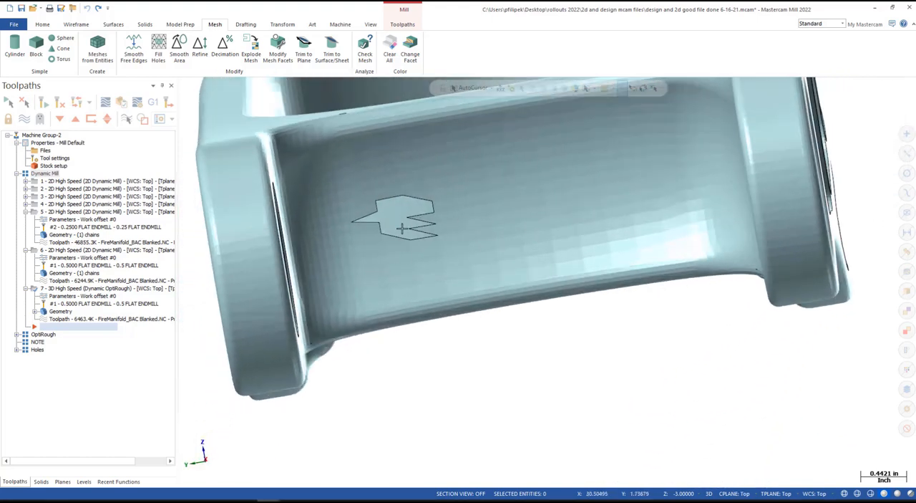
middle_click_drag(473, 254, 442, 262)
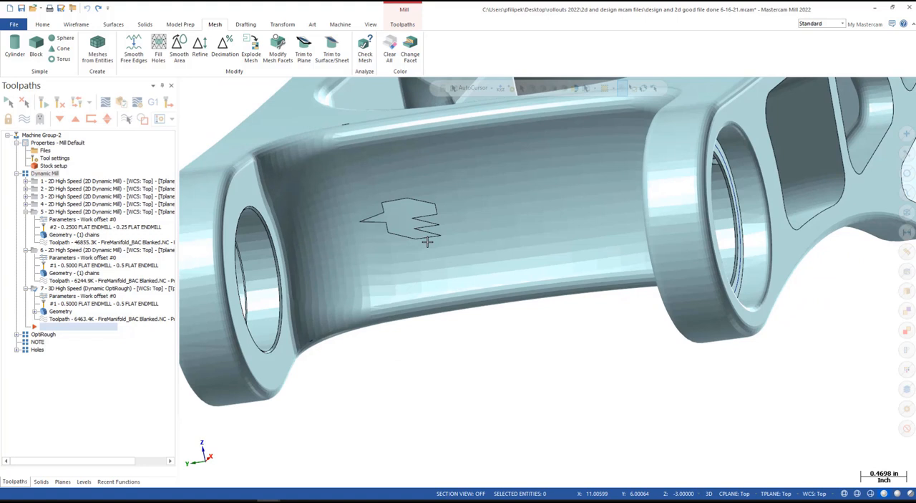
- Repair the jagged hole with Modify Mesh Facets, using the Repair type on facets brushed all around its edge
left_click(282, 62)
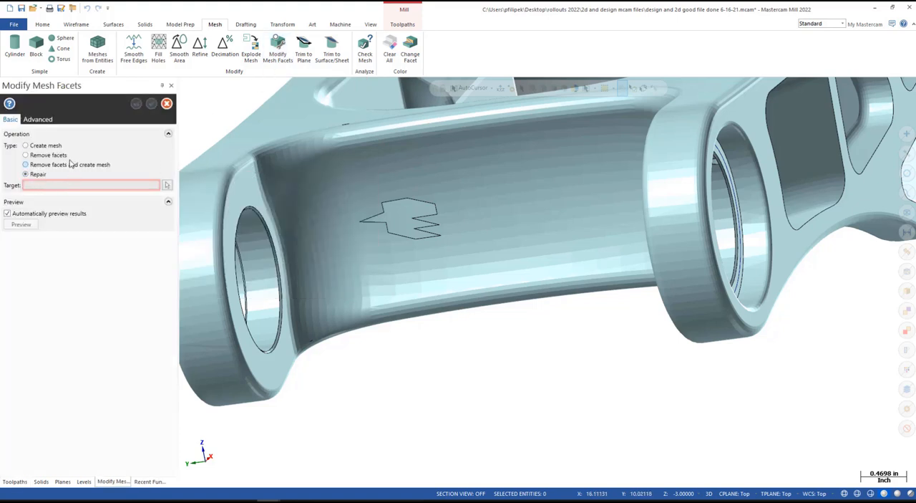
left_click(166, 186)
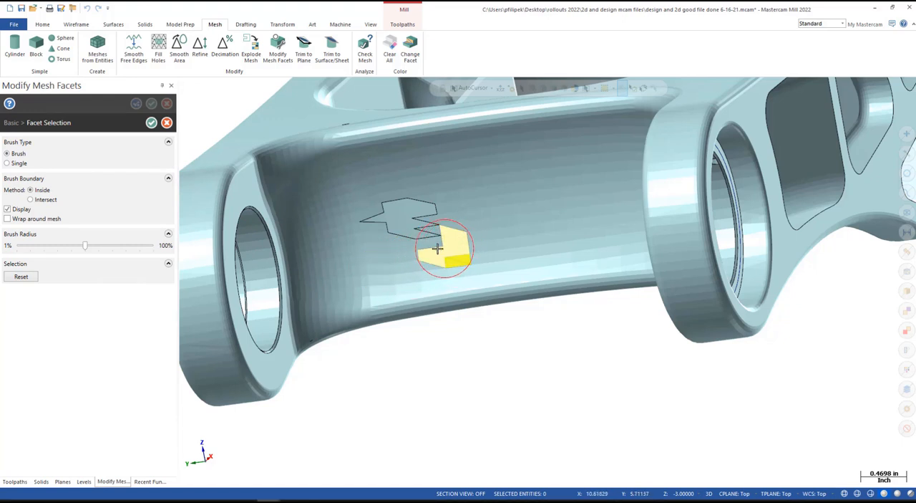
mouse_move(409, 249)
left_mouse_down()
mouse_move(368, 237)
mouse_move(355, 215)
mouse_move(362, 188)
mouse_move(394, 180)
mouse_move(448, 217)
left_mouse_up()
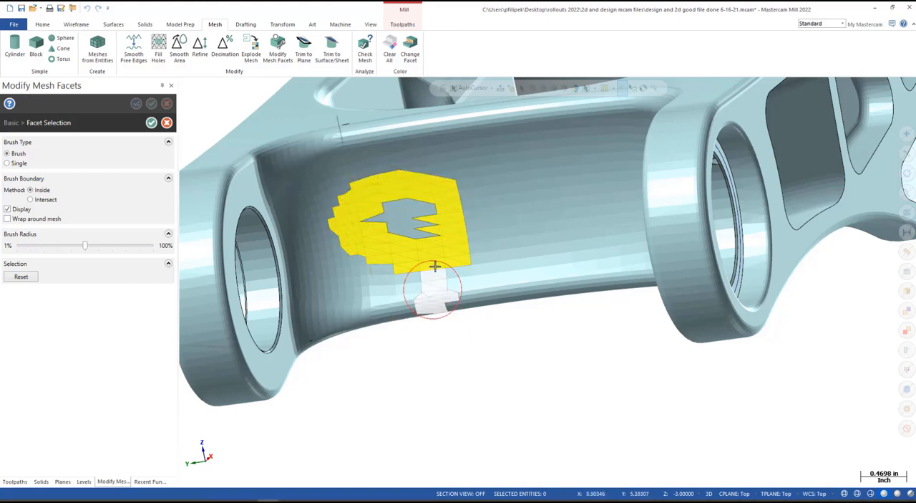
left_click(151, 123)
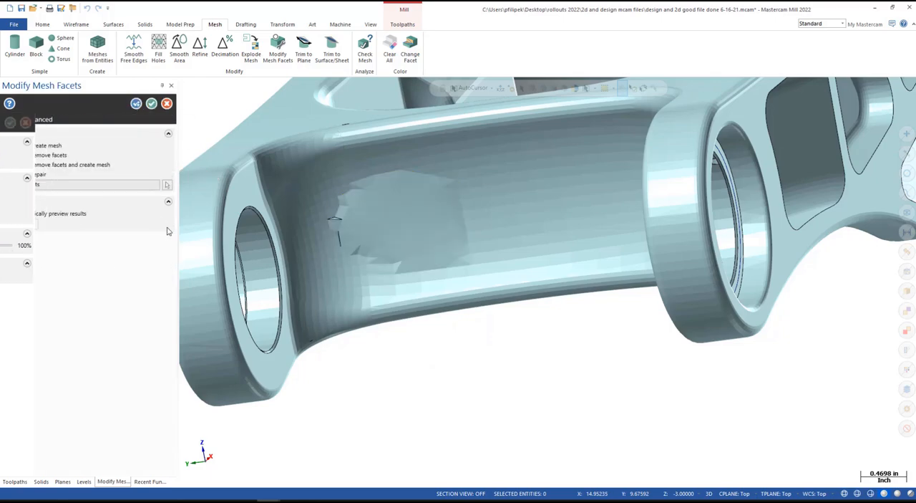
mouse_move(440, 284)
middle_mouse_down()
mouse_move(475, 248)
mouse_move(429, 224)
mouse_move(362, 258)
mouse_move(368, 280)
mouse_move(357, 297)
mouse_move(389, 268)
mouse_move(419, 258)
mouse_move(466, 270)
mouse_move(436, 341)
mouse_move(426, 241)
middle_mouse_up()
middle_click_drag(352, 204, 468, 265)
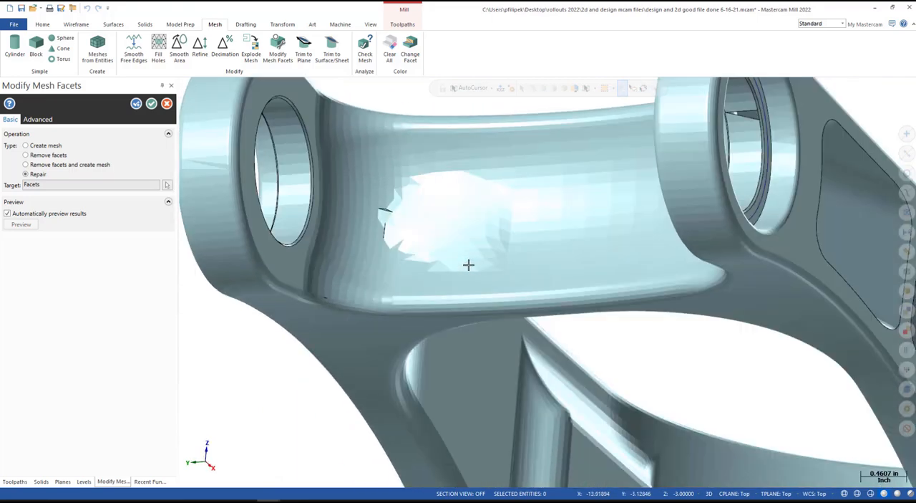
left_click(151, 104)
middle_click_drag(468, 226, 401, 161)
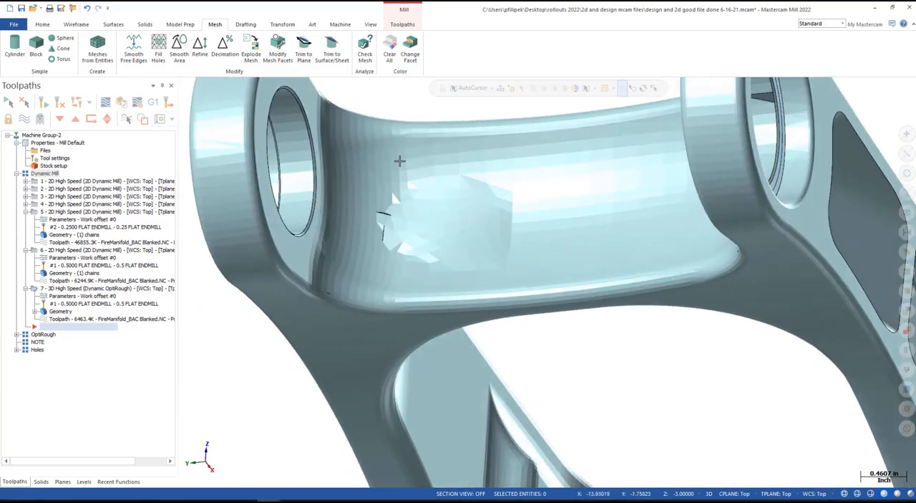
- Start Smooth Area on facets brushed over the repaired patch between the bosses and preview the Average method with 10 iterations
left_click(179, 56)
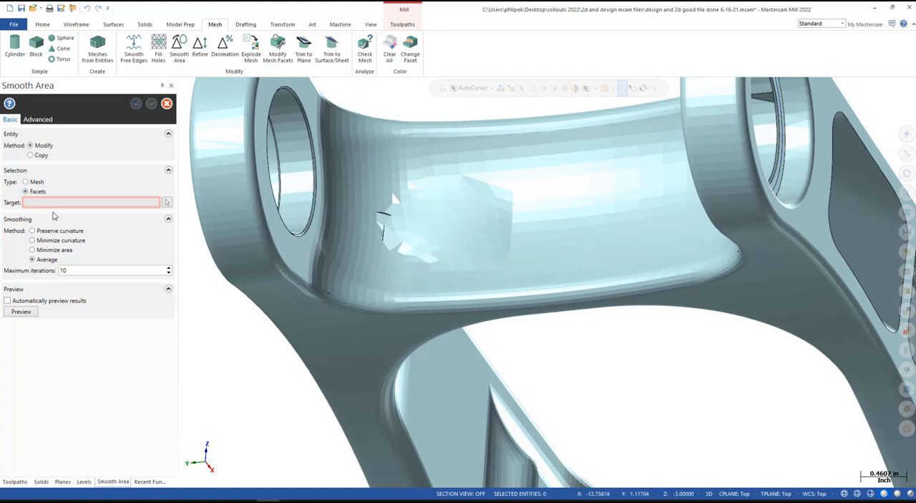
left_click(166, 202)
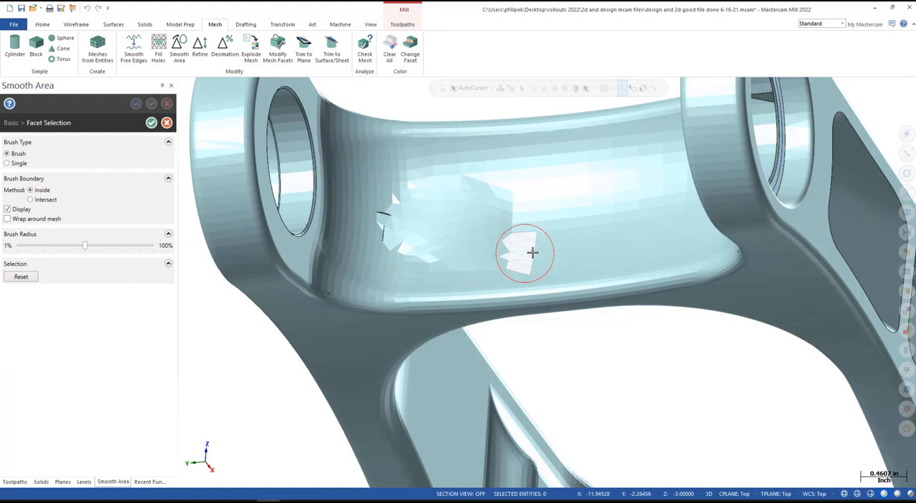
mouse_move(534, 252)
left_mouse_down()
mouse_move(485, 265)
mouse_move(399, 263)
mouse_move(368, 232)
mouse_move(380, 207)
mouse_move(405, 192)
mouse_move(474, 184)
mouse_move(508, 196)
mouse_move(525, 219)
mouse_move(420, 231)
mouse_move(464, 213)
mouse_move(529, 276)
left_mouse_up()
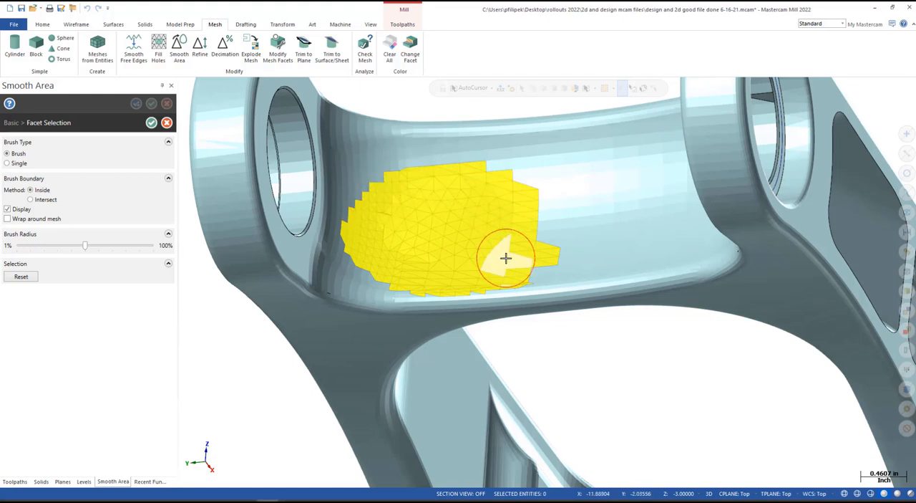
left_click(151, 122)
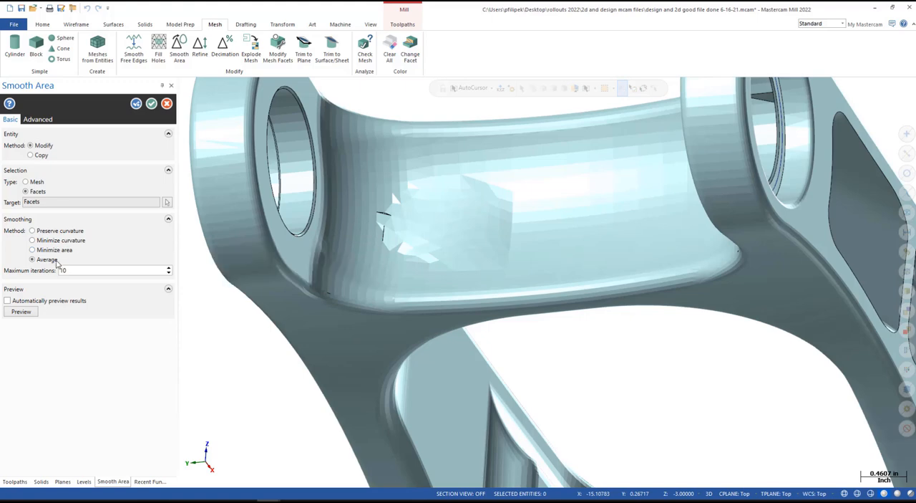
left_click(22, 311)
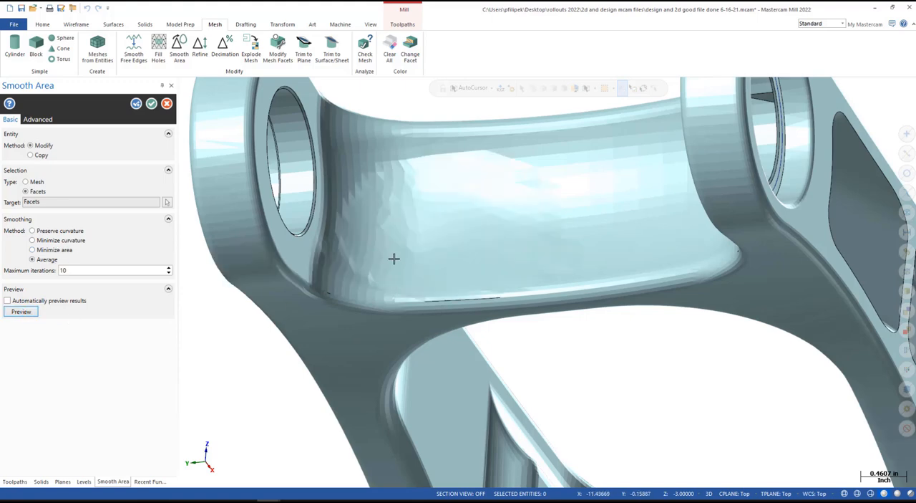
mouse_move(490, 252)
middle_mouse_down()
mouse_move(452, 280)
mouse_move(458, 288)
mouse_move(497, 260)
mouse_move(511, 234)
mouse_move(503, 212)
mouse_move(444, 267)
mouse_move(475, 250)
middle_mouse_up()
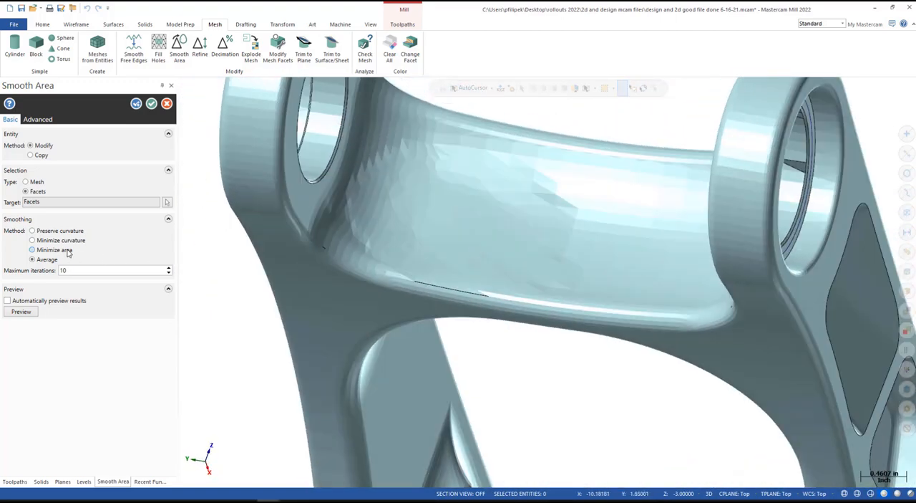
- Preview the Minimize area, Minimize curvature and Preserve curvature smoothing methods on the brushed patch, each with 10 maximum iterations
left_click(21, 311)
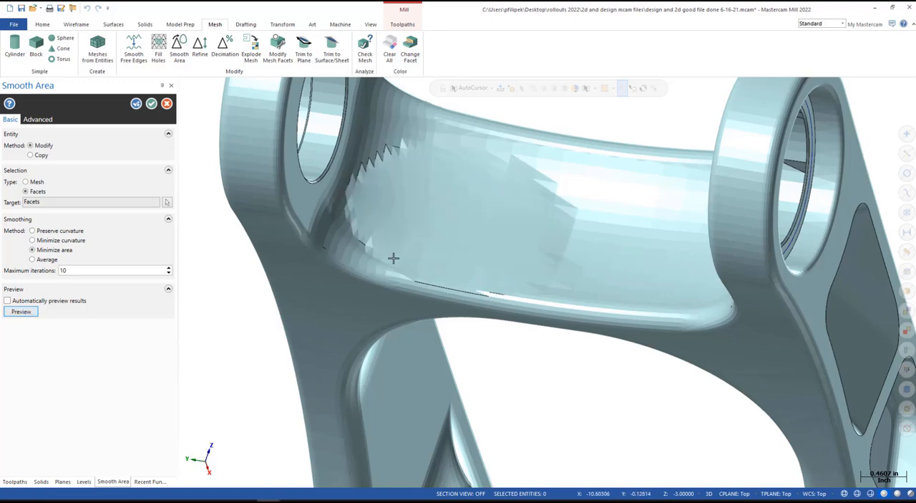
middle_click_drag(391, 258, 483, 227)
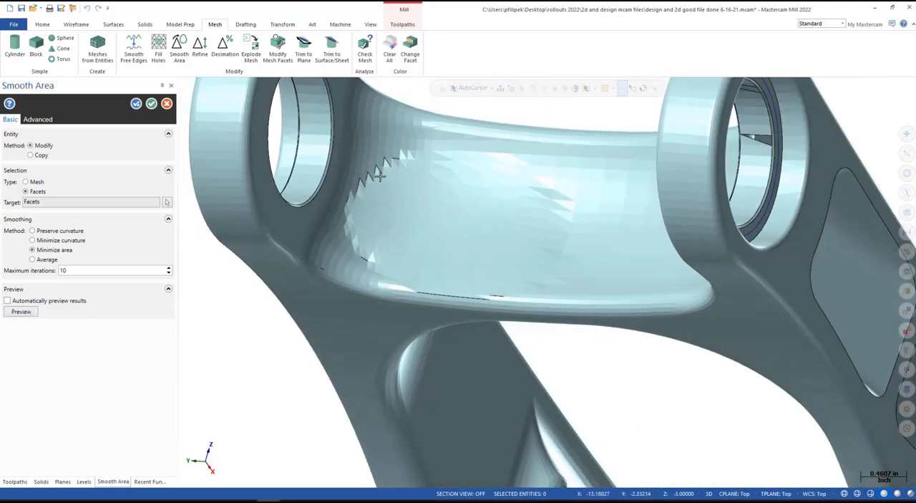
left_click(59, 241)
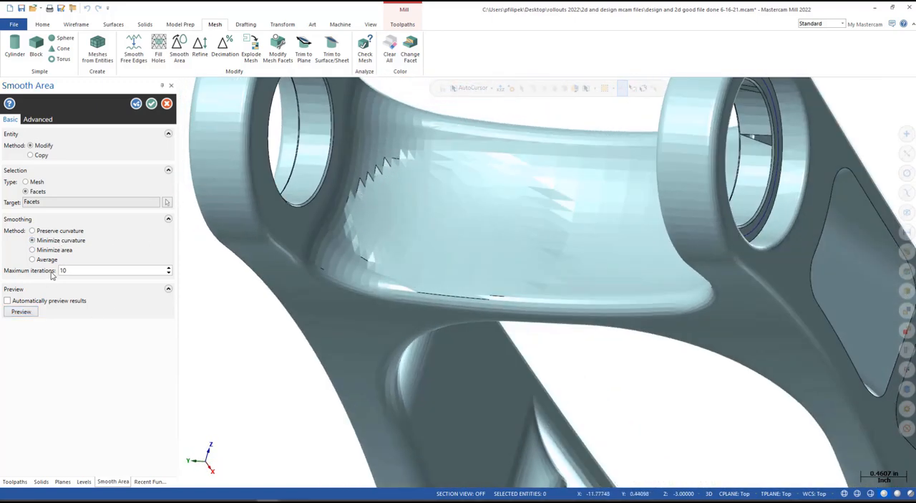
left_click(21, 311)
middle_click_drag(442, 222, 428, 247)
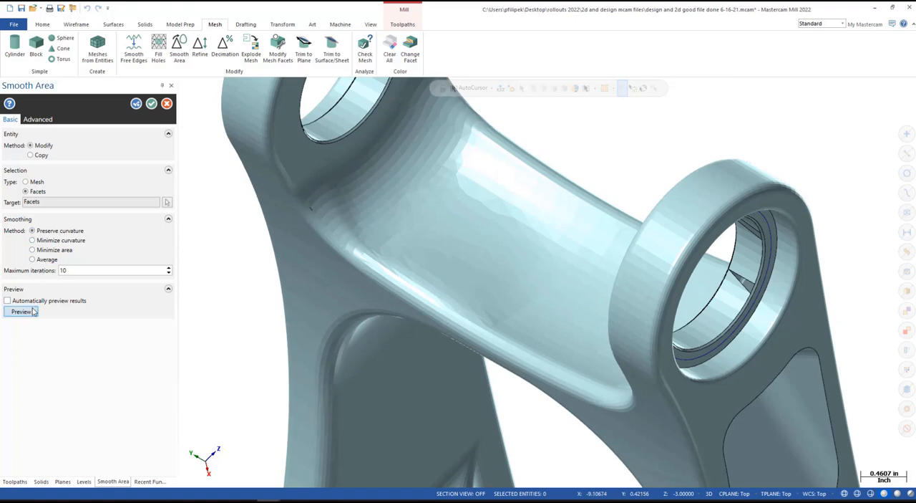
mouse_move(453, 284)
middle_mouse_down()
mouse_move(444, 270)
mouse_move(488, 239)
mouse_move(474, 268)
mouse_move(495, 259)
mouse_move(431, 276)
middle_mouse_up()
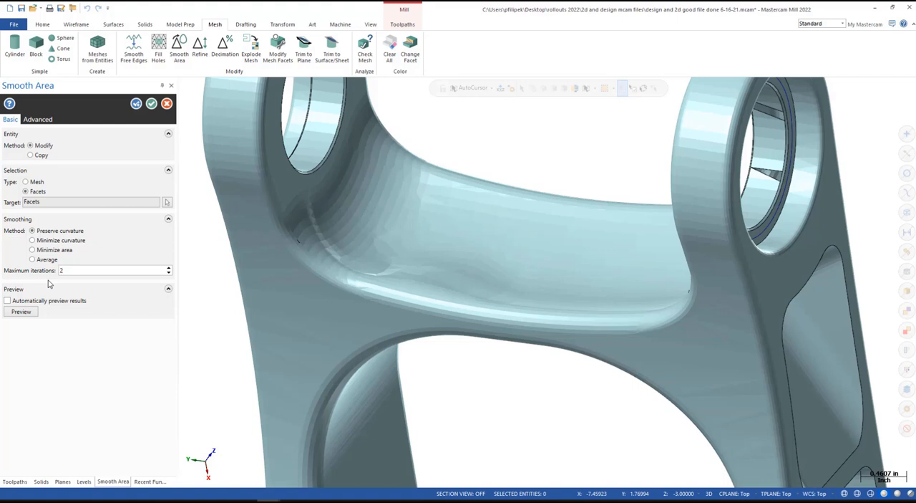
- Set the maximum iterations to 2 and compare previews of the Preserve curvature and Average smoothing methods on the patch
left_click(21, 310)
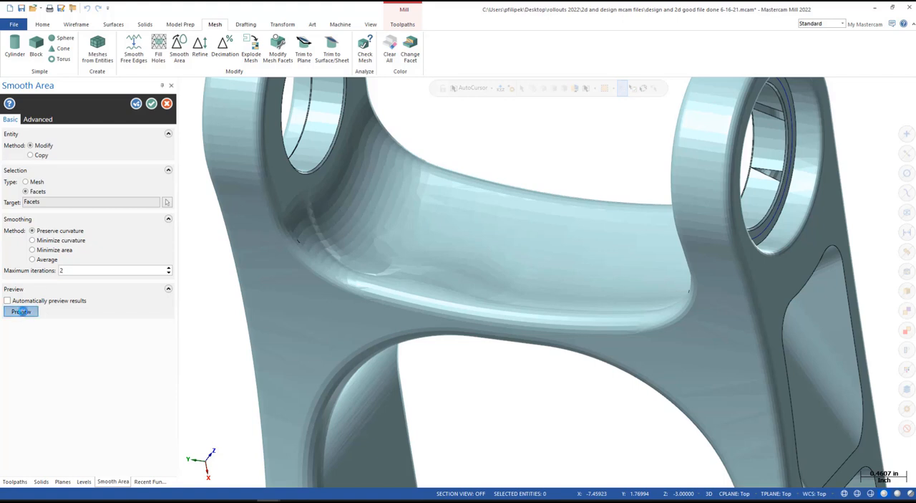
left_click(47, 260)
left_click(21, 311)
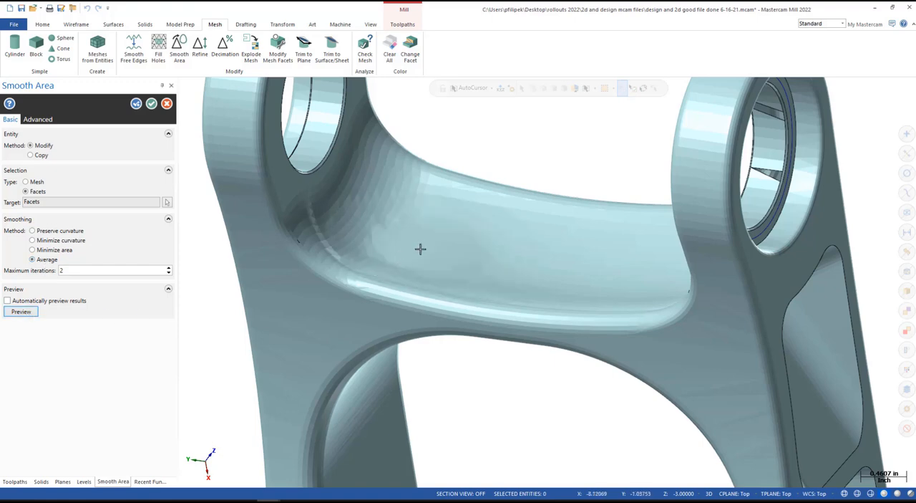
middle_click_drag(419, 248, 395, 266)
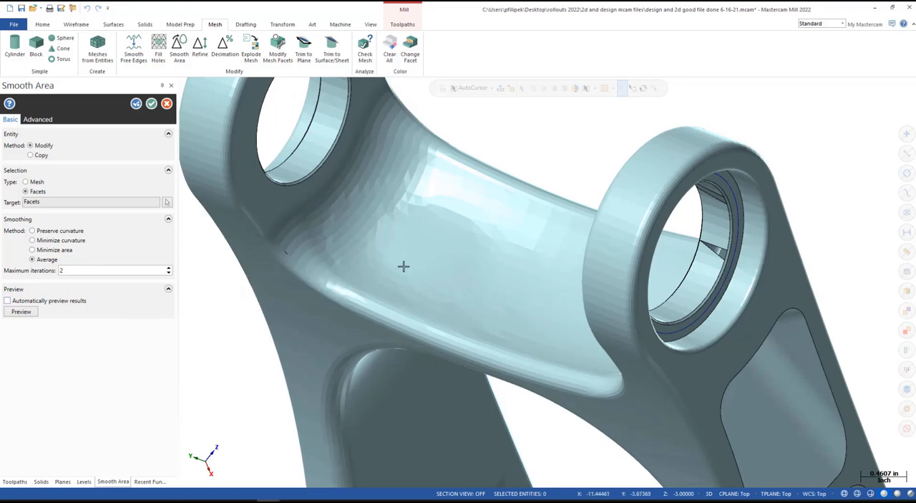
middle_click_drag(403, 266, 422, 250)
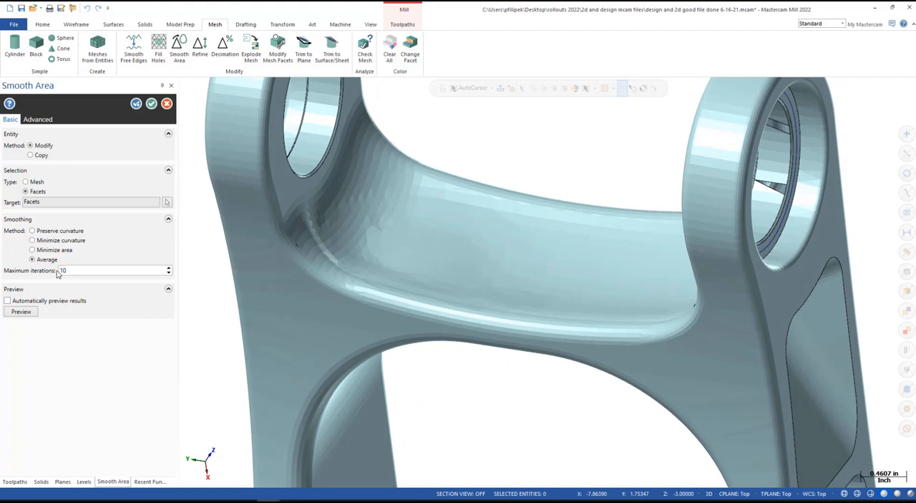
- Smooth the brushed patch with the Average method at 10 maximum iterations, inspecting its preview before applying it
left_click(20, 311)
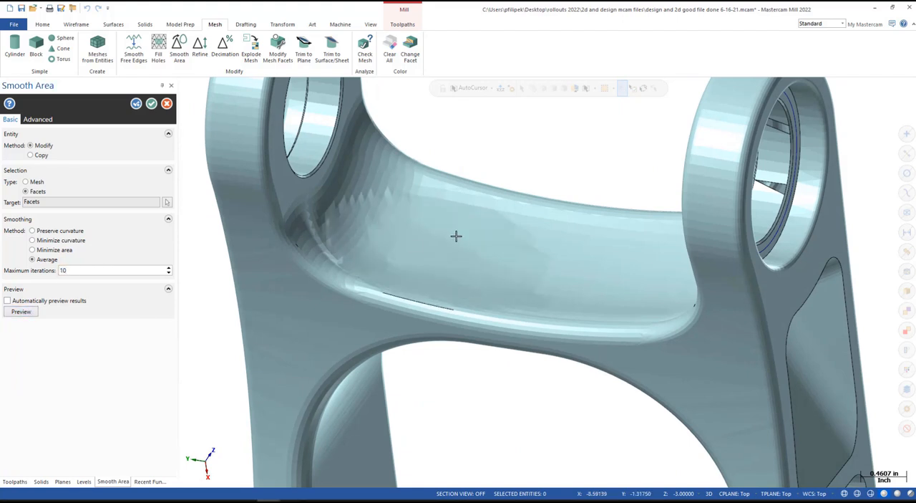
middle_click_drag(456, 236, 436, 248)
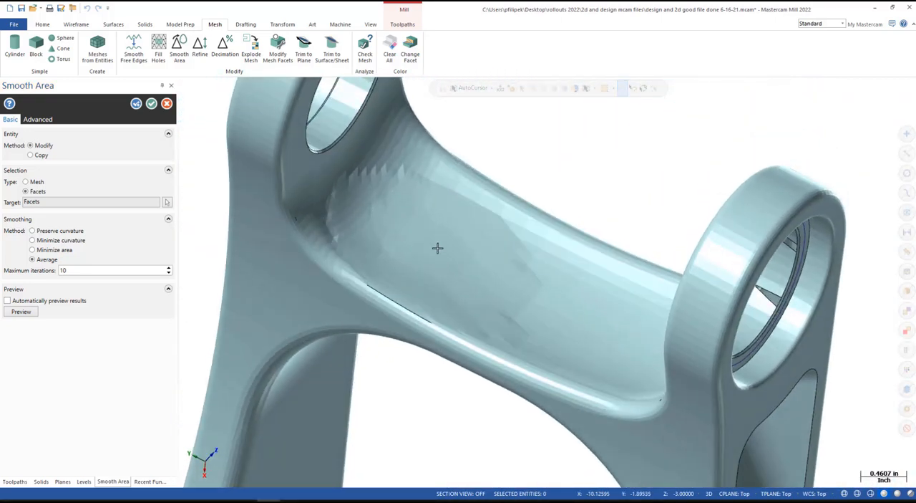
middle_click_drag(388, 205, 457, 328)
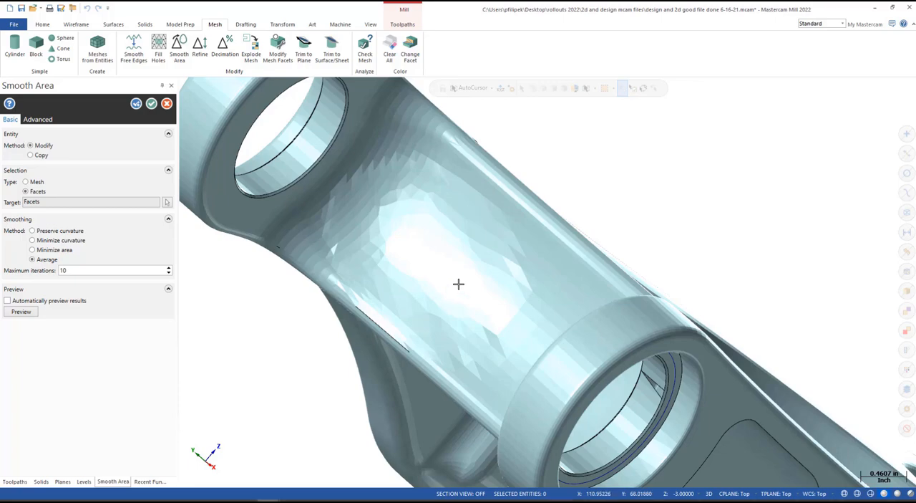
middle_click_drag(459, 283, 416, 273)
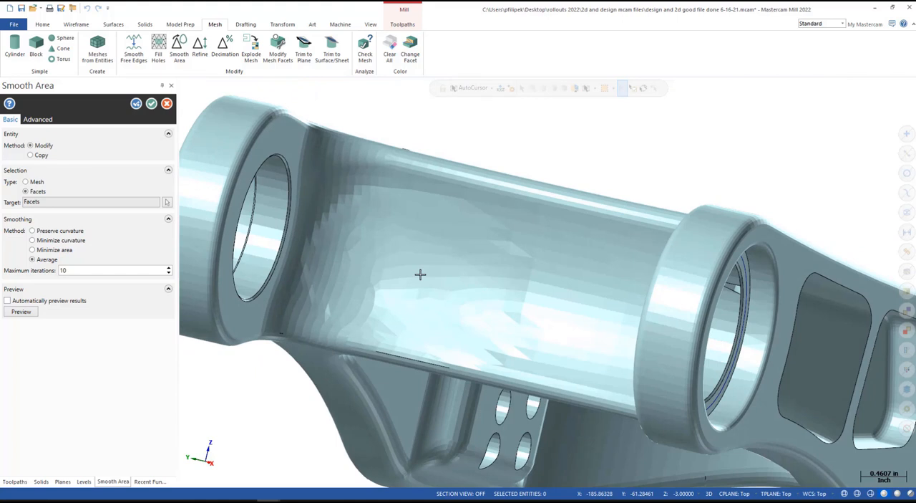
left_click(152, 104)
- Start Explode Mesh on the whole arm with the Copy method and preview the separate mesh bodies
scroll(463, 208, "down", 4)
middle_click_drag(587, 244, 490, 251)
scroll(368, 293, "down", 4)
scroll(613, 292, "up", 3)
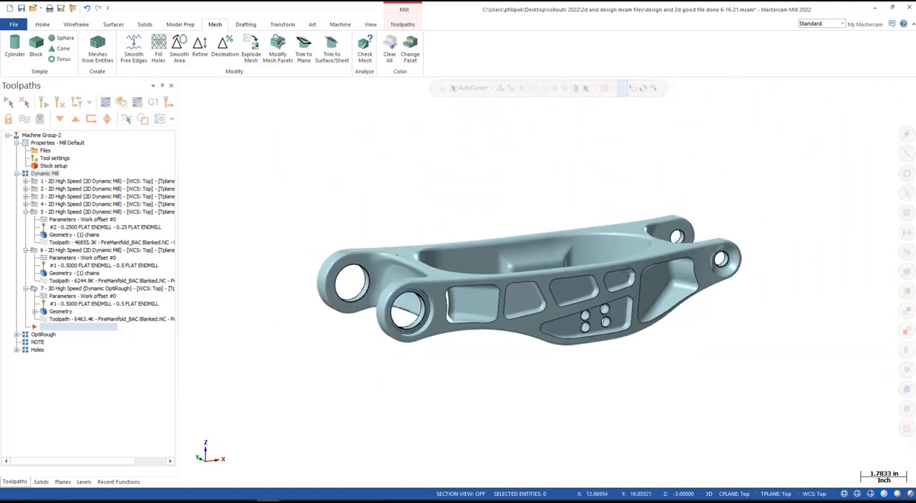
middle_click_drag(613, 292, 536, 260)
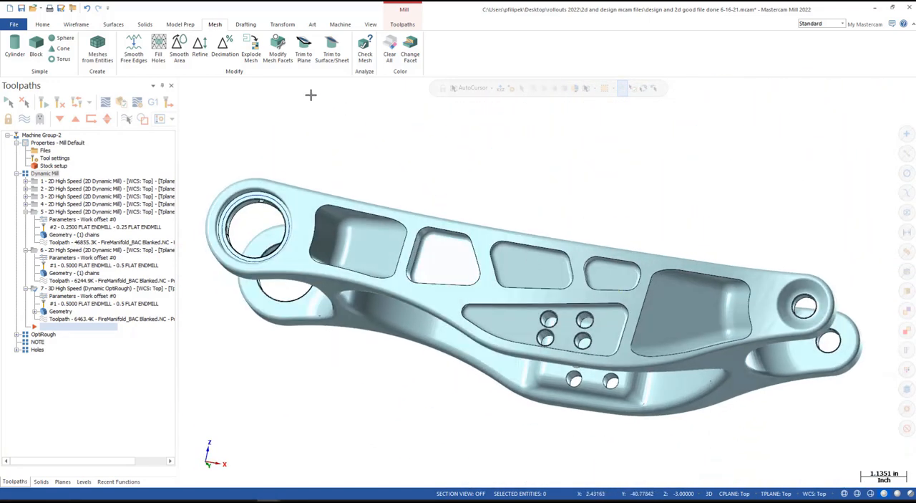
left_click(251, 58)
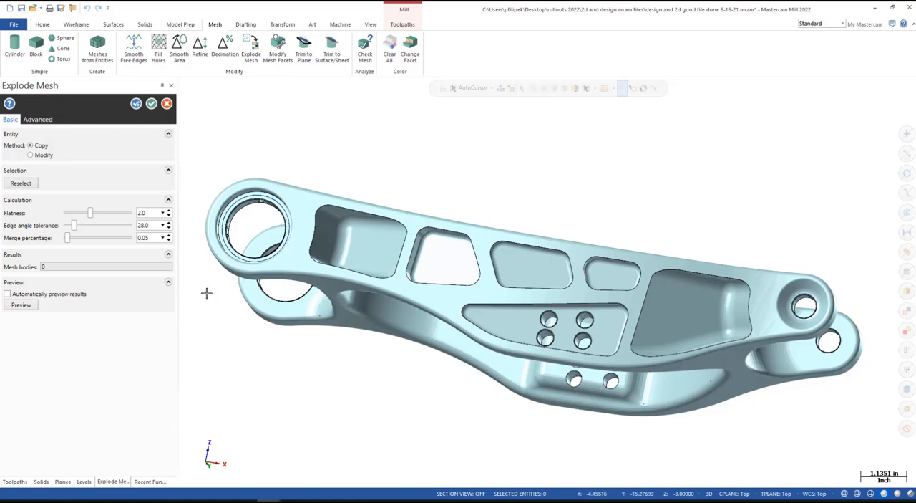
left_click(21, 304)
- Examine how the Explode Mesh preview separates the pockets, holes and bosses by color along one side of the arm
scroll(558, 181, "down", 1)
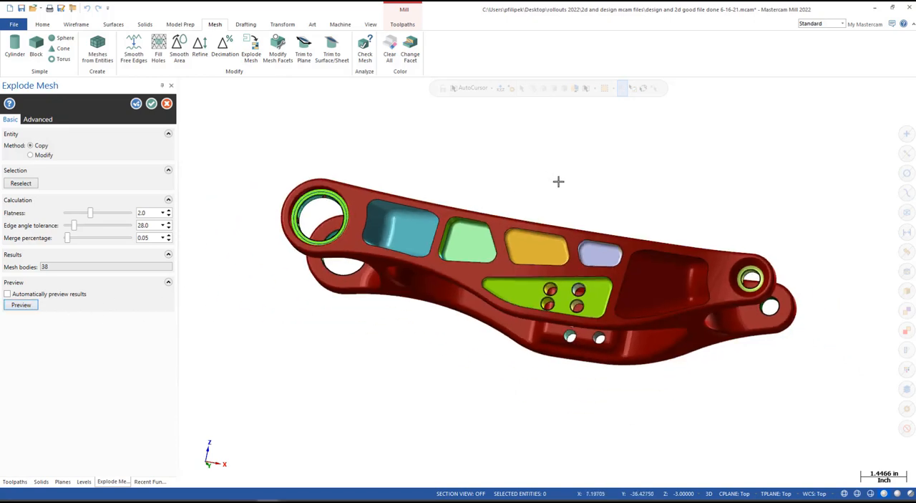
middle_click_drag(558, 181, 597, 292)
scroll(538, 347, "down", 1)
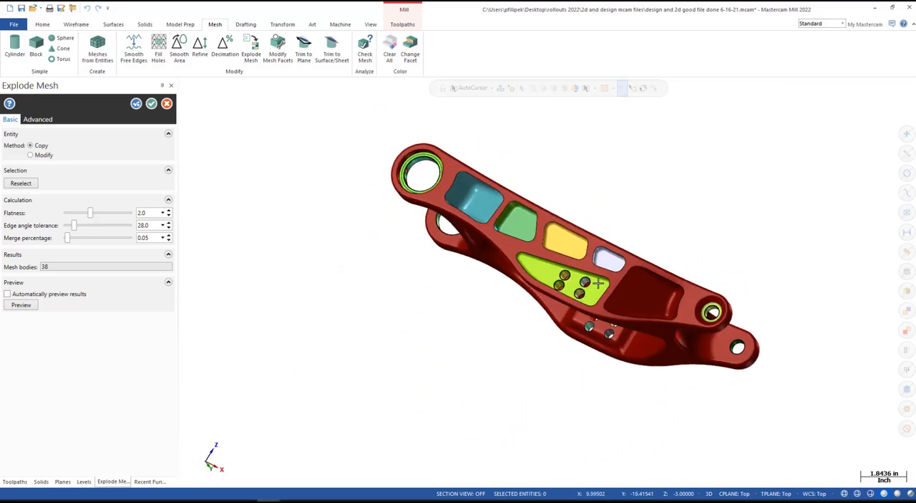
scroll(598, 283, "up", 2)
scroll(587, 274, "up", 5)
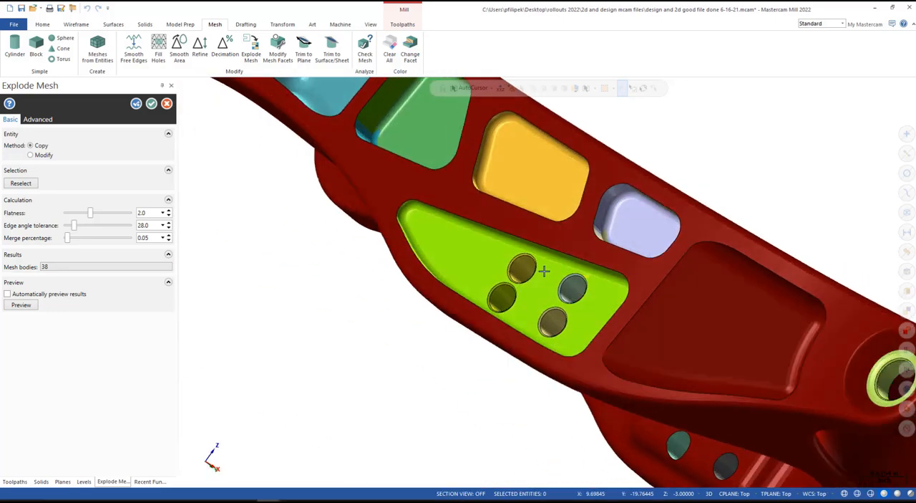
mouse_move(544, 271)
middle_mouse_down()
mouse_move(511, 301)
mouse_move(547, 279)
middle_mouse_up()
scroll(691, 364, "down", 2)
scroll(486, 184, "up", 1)
scroll(487, 184, "up", 1)
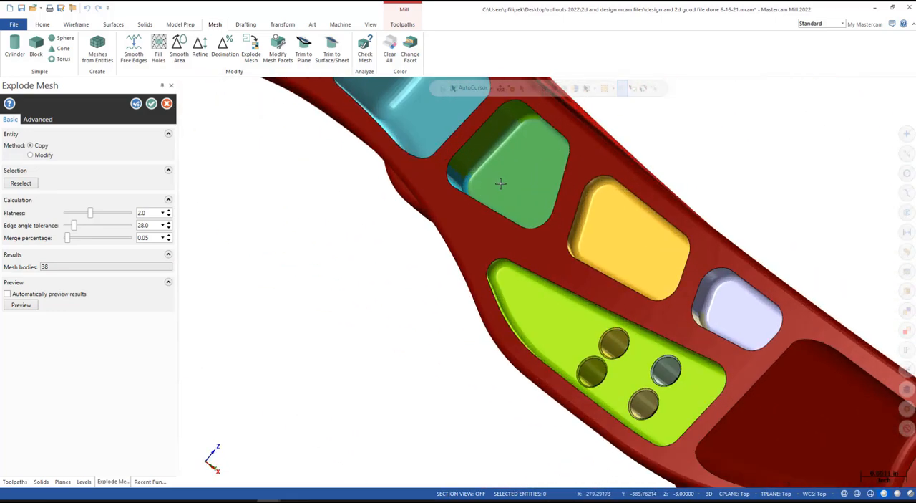
middle_click_drag(501, 184, 544, 194)
scroll(545, 194, "down", 2)
scroll(488, 147, "up", 2)
middle_click_drag(488, 148, 496, 184)
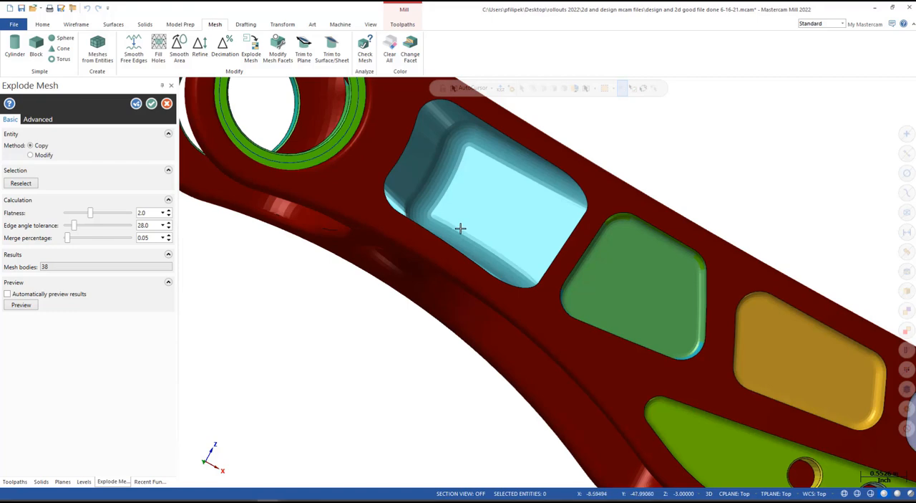
scroll(454, 297, "down", 5)
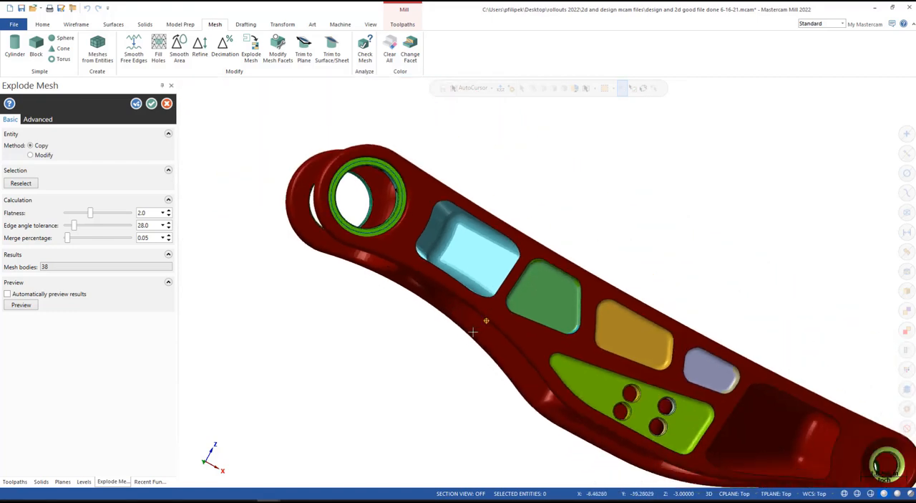
- Check the separated pockets on the arm's opposite side and apply Explode Mesh to create the mesh bodies
middle_click_drag(461, 293, 632, 168)
scroll(575, 359, "down", 2)
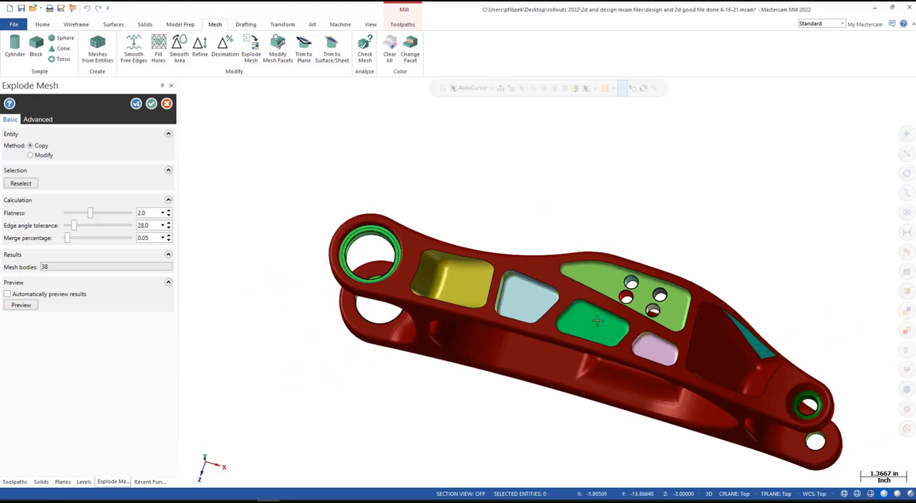
mouse_move(561, 318)
middle_mouse_down()
mouse_move(593, 330)
mouse_move(531, 347)
middle_mouse_up()
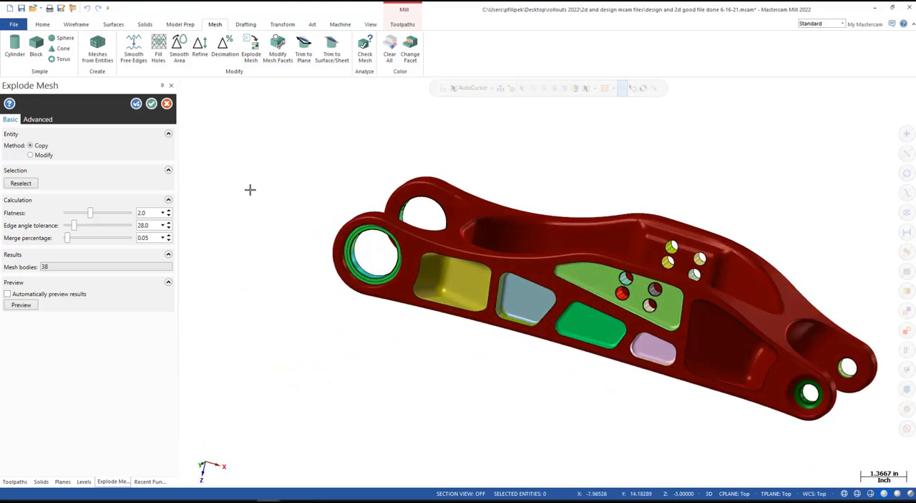
left_click(151, 103)
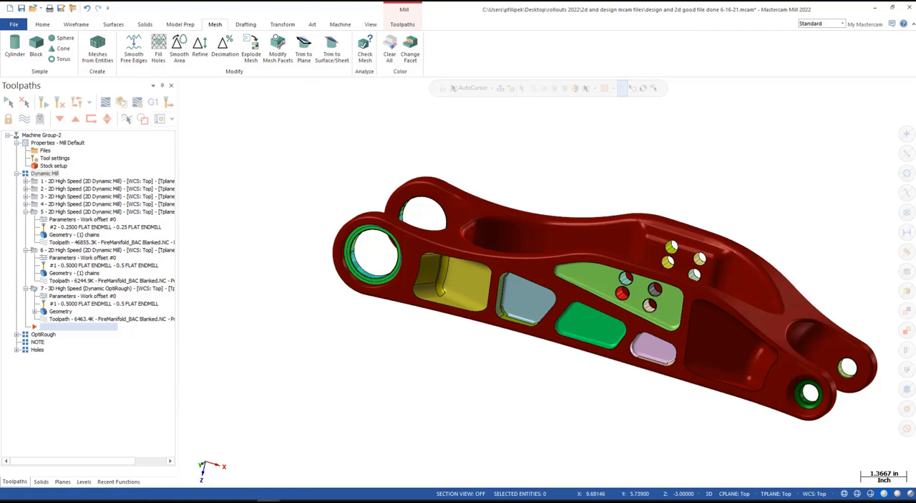
- Switch to the PowerPoint slide show and advance to the General Enhancements slide
mouse_move(339, 497)
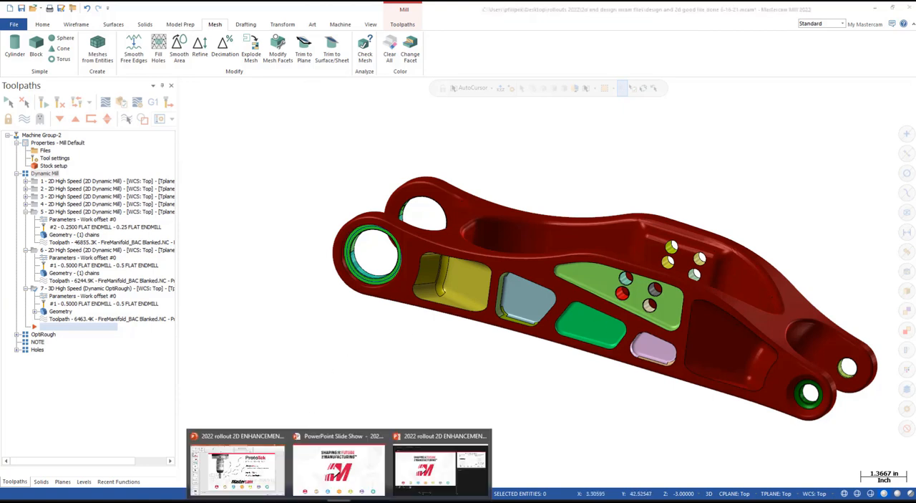
left_click(431, 475)
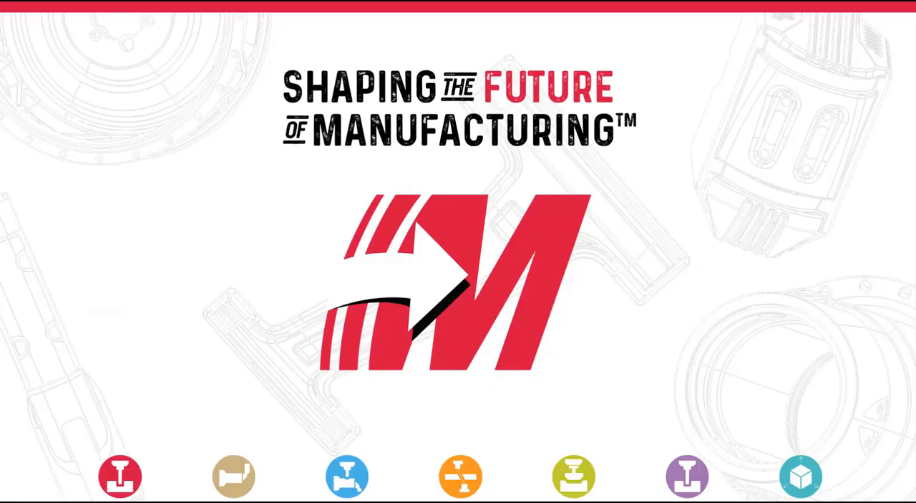
key("Right")
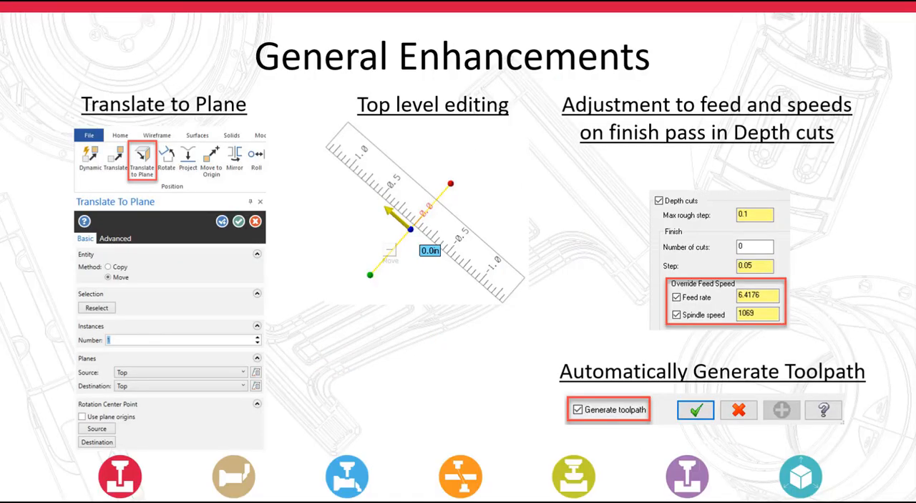
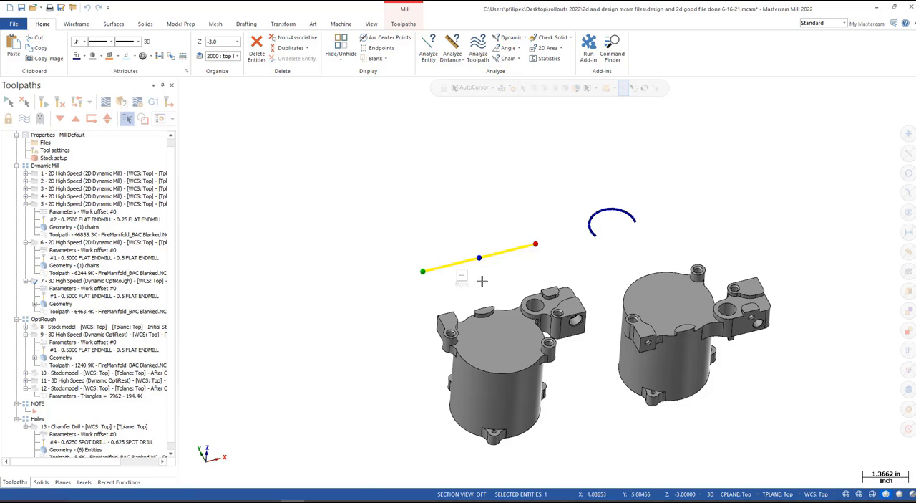
- Move the selected line above its original location by its midpoint, using Move rather than Copy mode
left_click(459, 272)
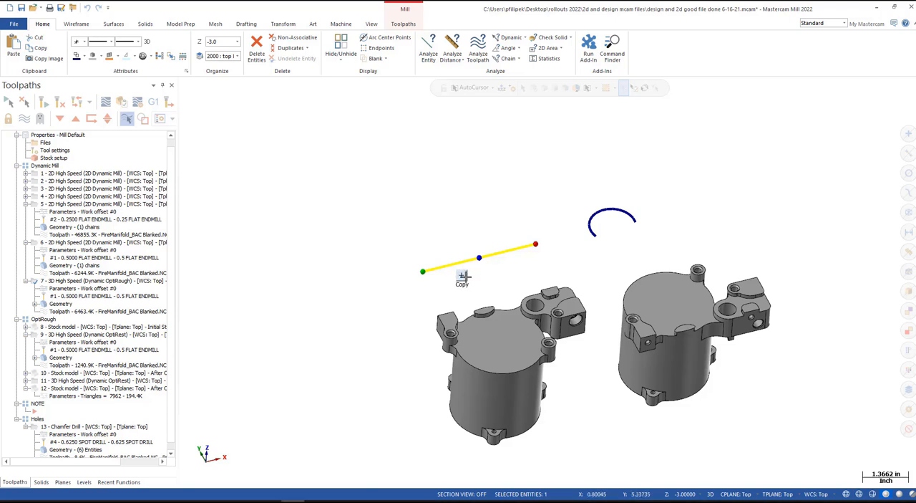
left_click(463, 276)
left_click_drag(479, 257, 463, 213)
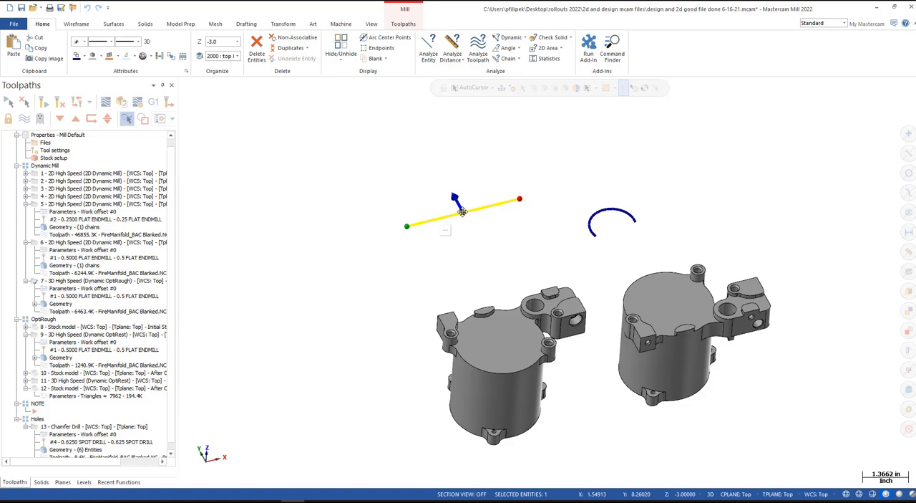
- Shift the line perpendicular to itself by a small exact distance entered against the on-screen ruler
left_click(456, 201)
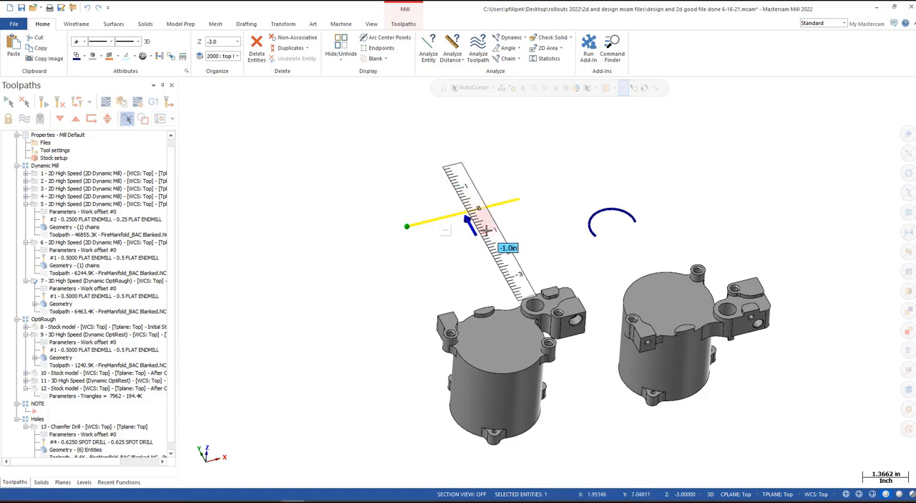
scroll(484, 228, "up", 4)
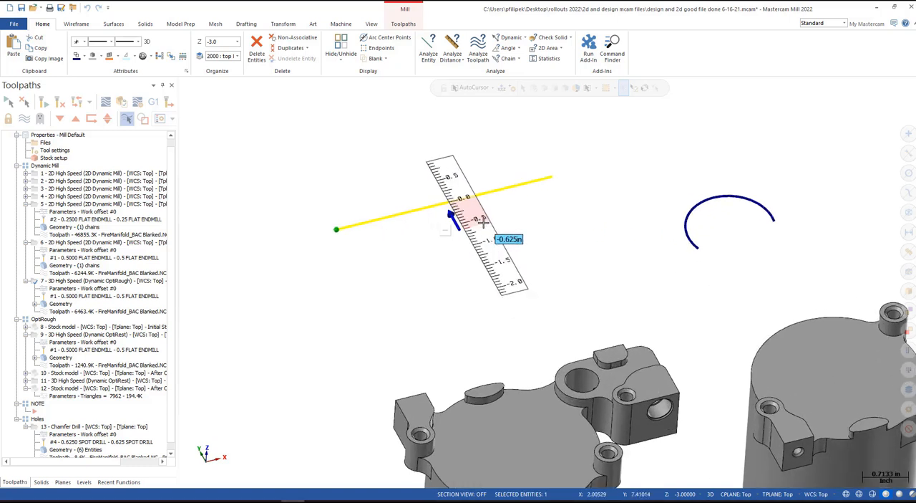
scroll(473, 223, "up", 5)
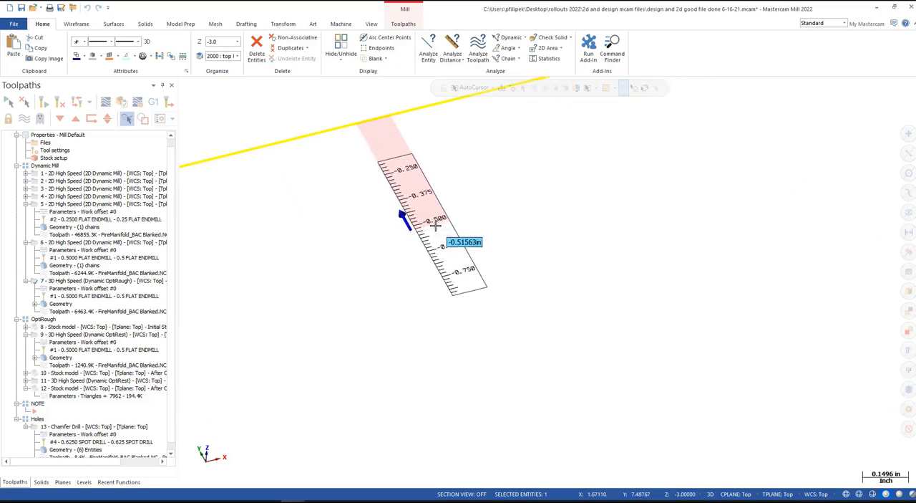
scroll(435, 225, "down", 7)
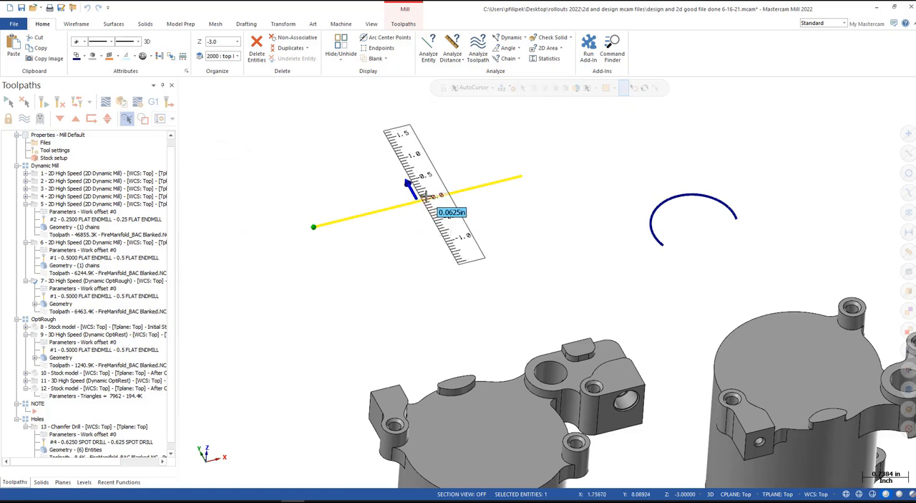
type(".055")
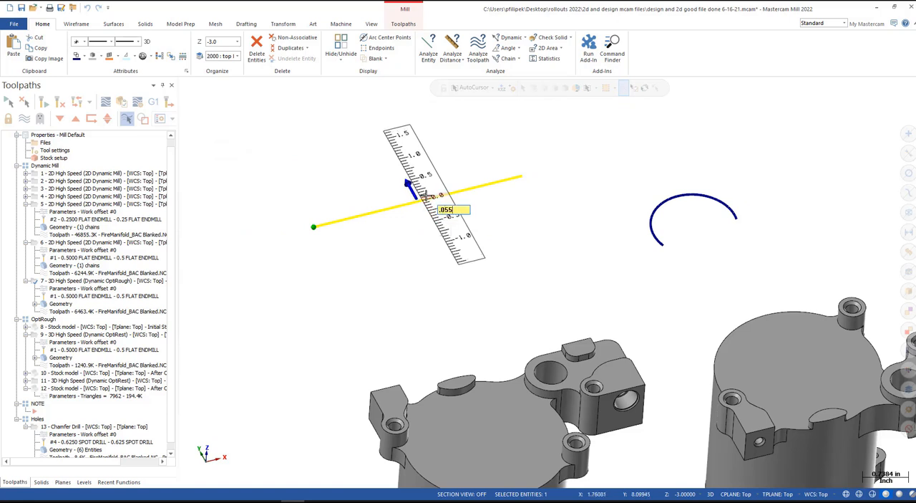
key("Return")
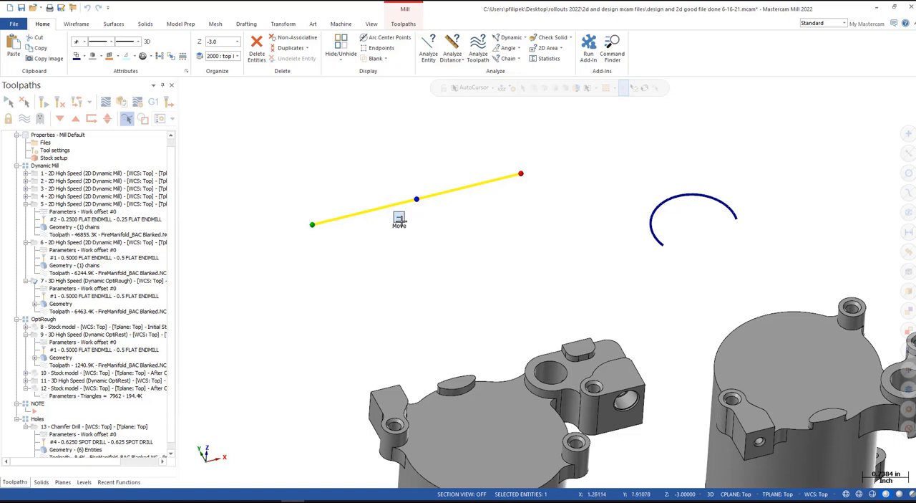
- Create a parallel copy of the line below the original with Copy mode and select the copy
left_click(399, 218)
left_click_drag(416, 199, 437, 239)
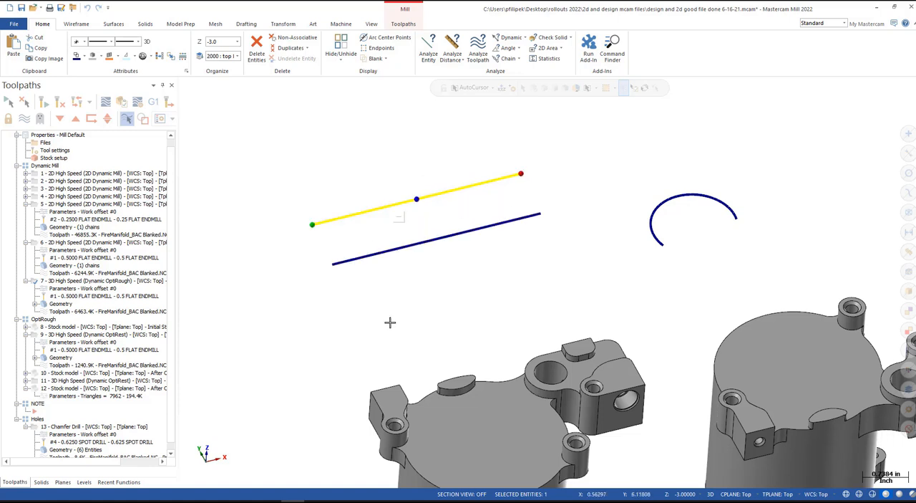
left_click(441, 240)
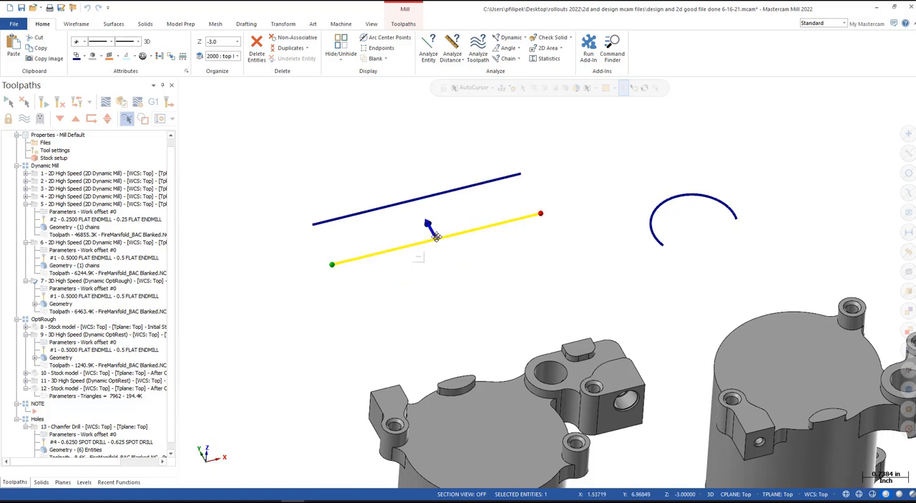
- Try to swing the copied line to a new angle by relocating its green endpoint
mouse_move(437, 236)
left_mouse_down()
mouse_move(410, 199)
mouse_move(461, 295)
mouse_move(423, 239)
left_mouse_up()
left_click_drag(332, 265, 300, 282)
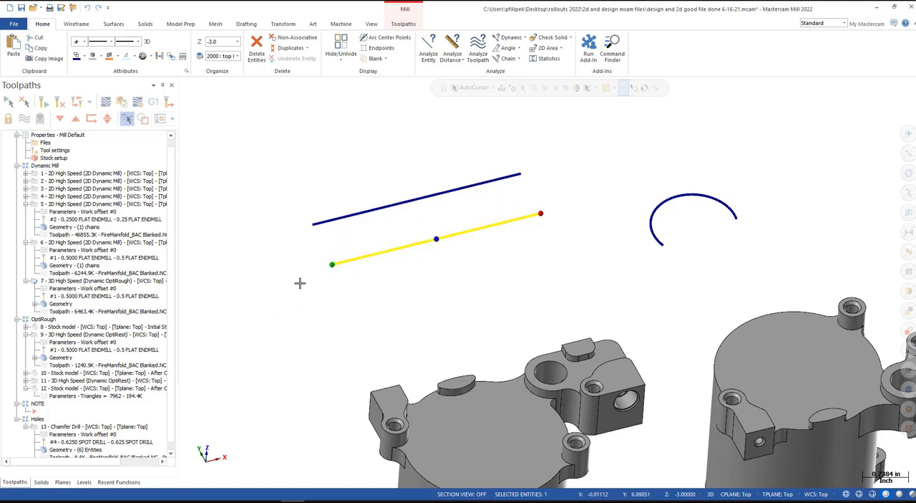
left_click(332, 266)
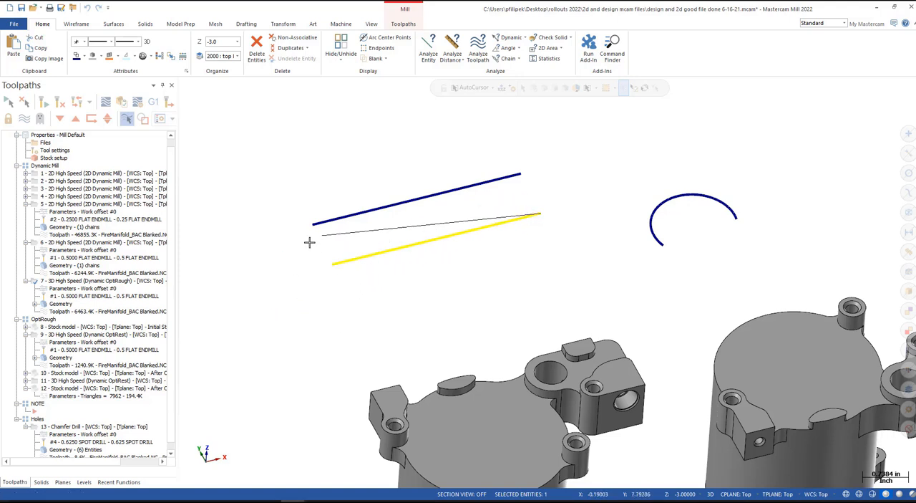
key("Escape")
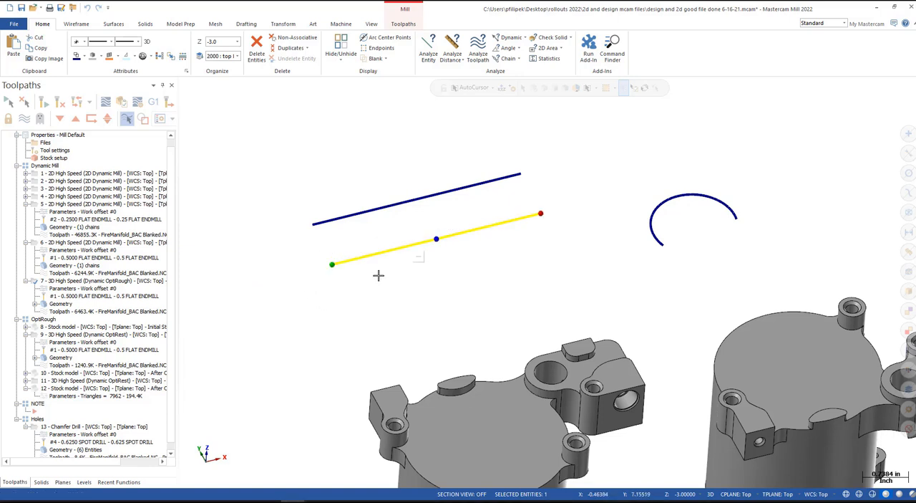
- Lengthen the copied line from its red endpoint along its own direction, then shorten it to less than its original length
left_click_drag(547, 209, 618, 195)
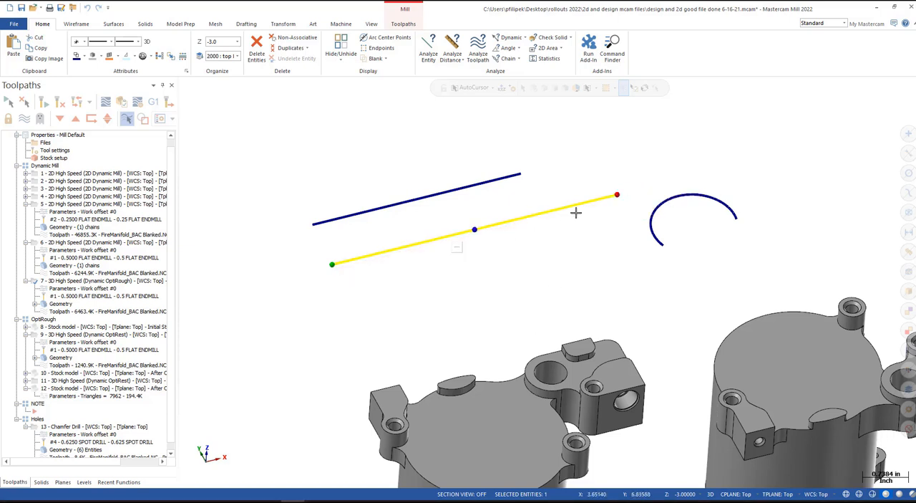
left_click_drag(619, 194, 505, 222)
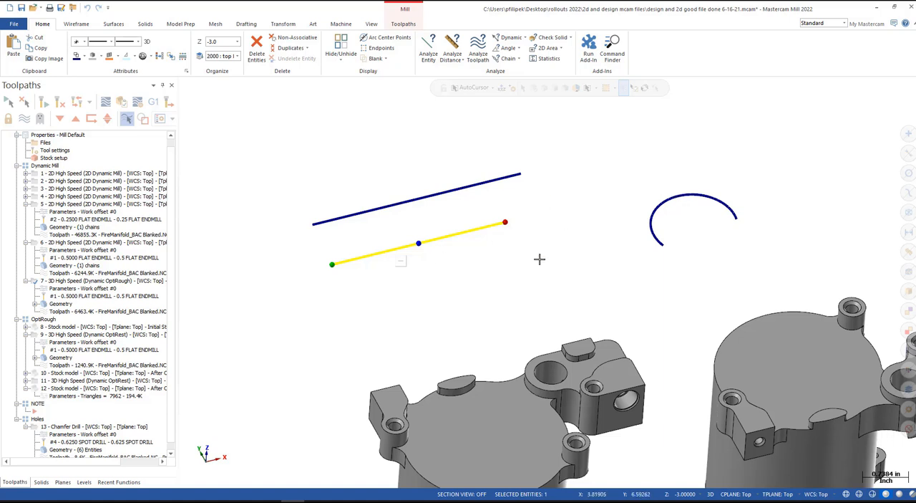
- Select the blue arc and try enlarging its radius to about 1.11 in
scroll(663, 212, "up", 4)
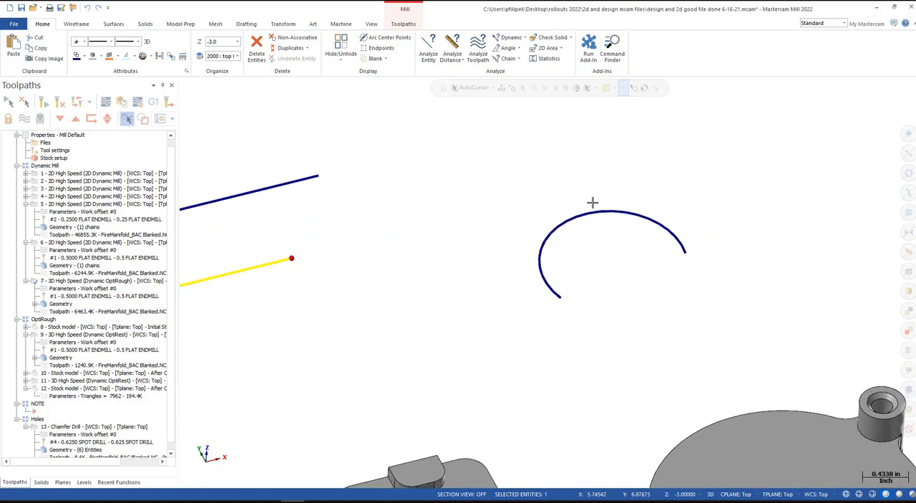
left_click(590, 212)
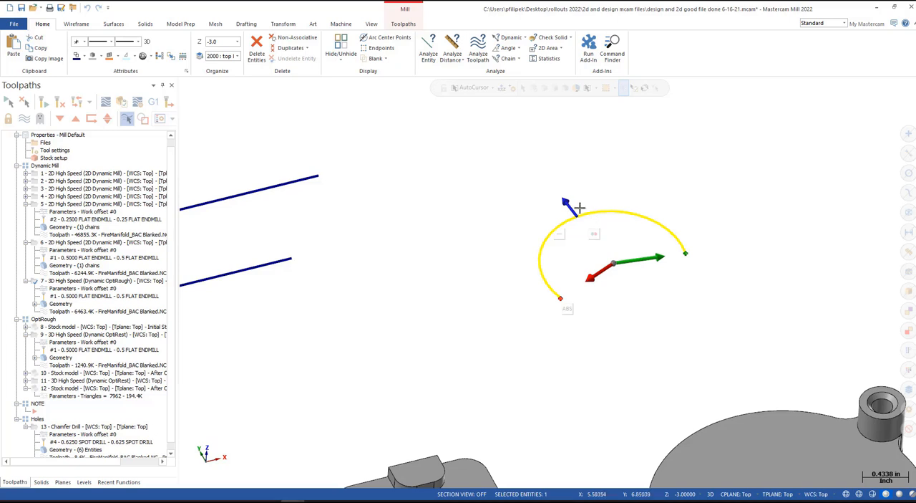
left_click_drag(577, 207, 538, 200)
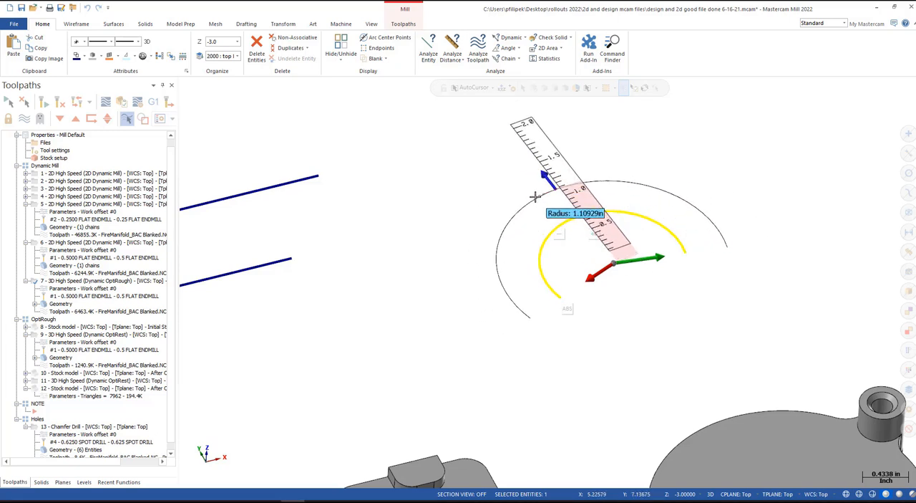
key("Escape")
- Change the arc's sweep by swinging its red end to 90° and moving its green end around the circle
left_click(592, 276)
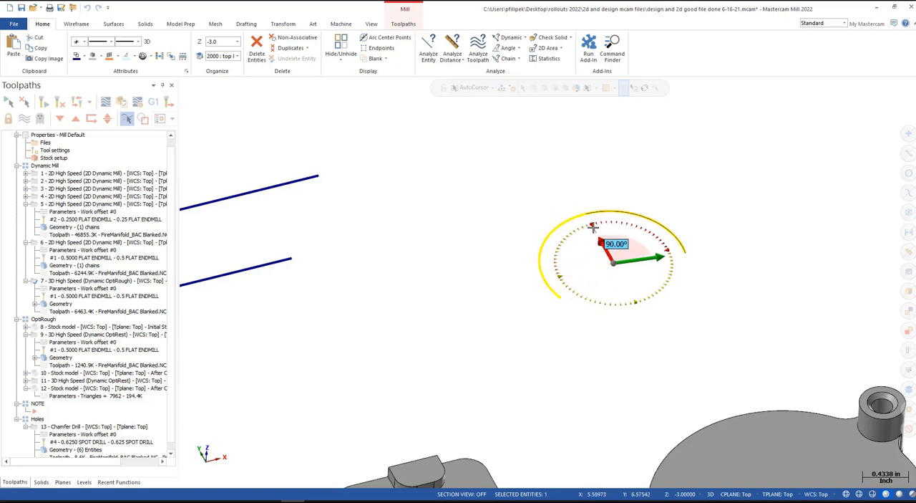
left_click(593, 227)
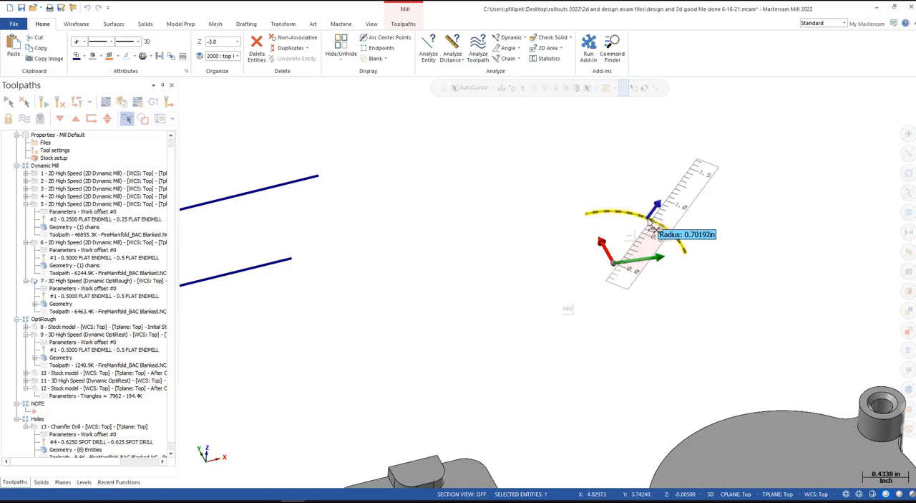
left_click(673, 247)
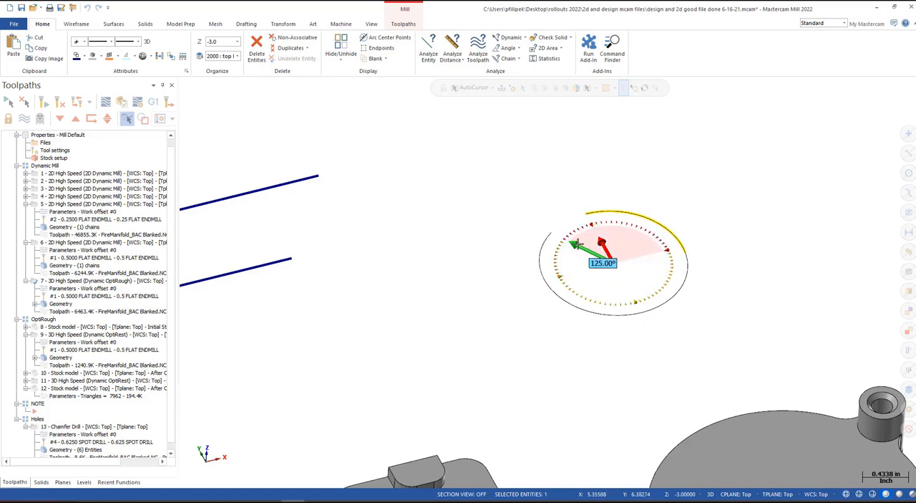
left_click(585, 230)
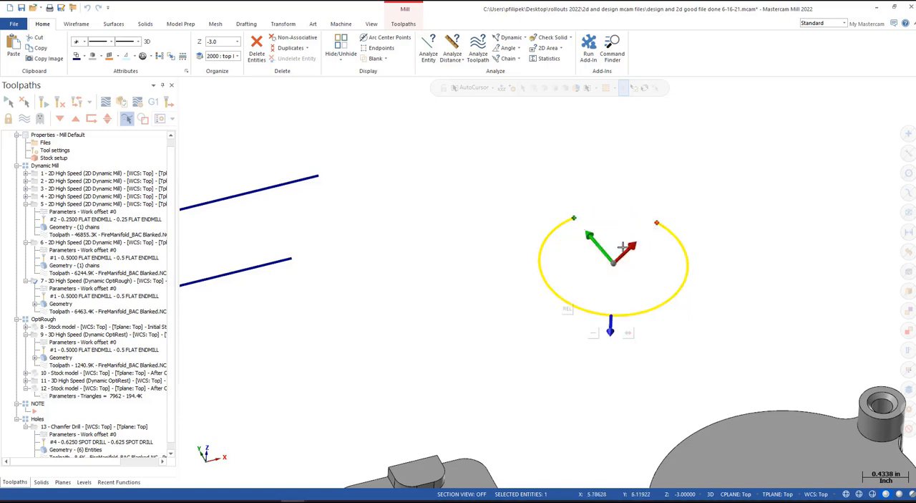
- Flip the arc between its complementary segments, ending on the short upper segment, and clear the selection
mouse_move(610, 321)
left_mouse_down()
mouse_move(609, 343)
mouse_move(610, 335)
left_mouse_up()
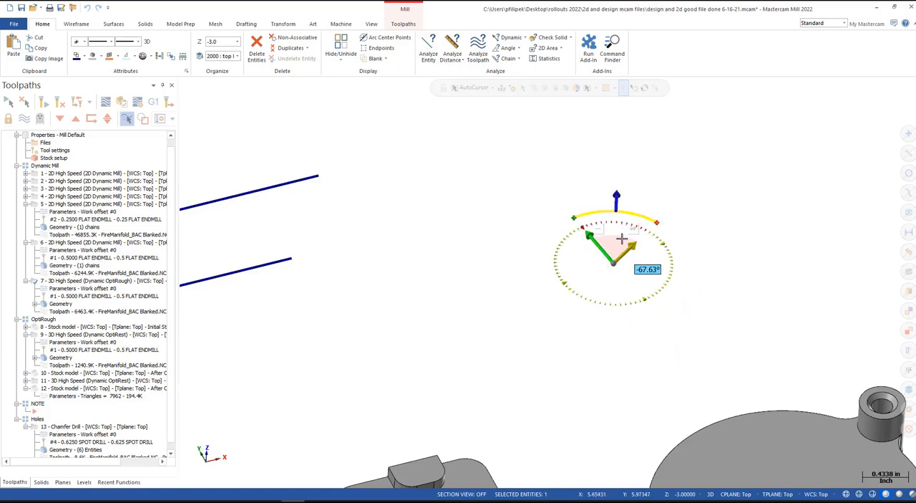
left_click_drag(621, 239, 617, 188)
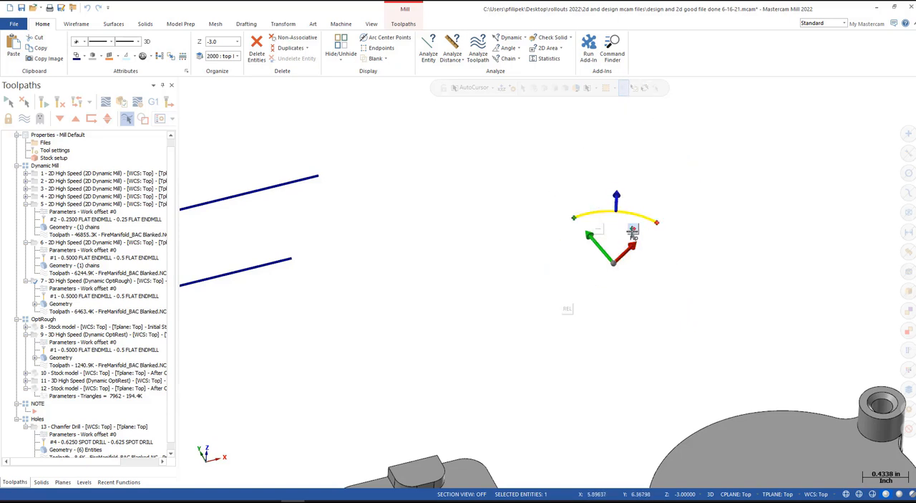
left_click(632, 231)
left_click(630, 332)
scroll(633, 280, "down", 5)
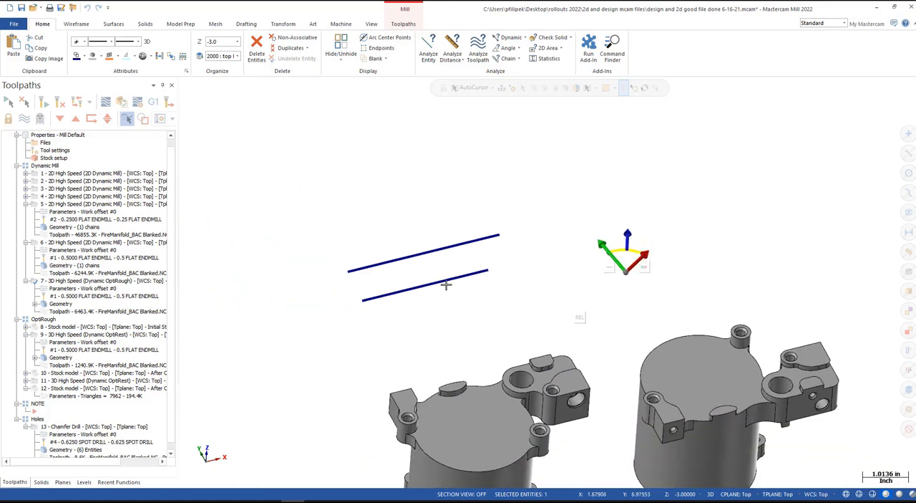
left_click(430, 251)
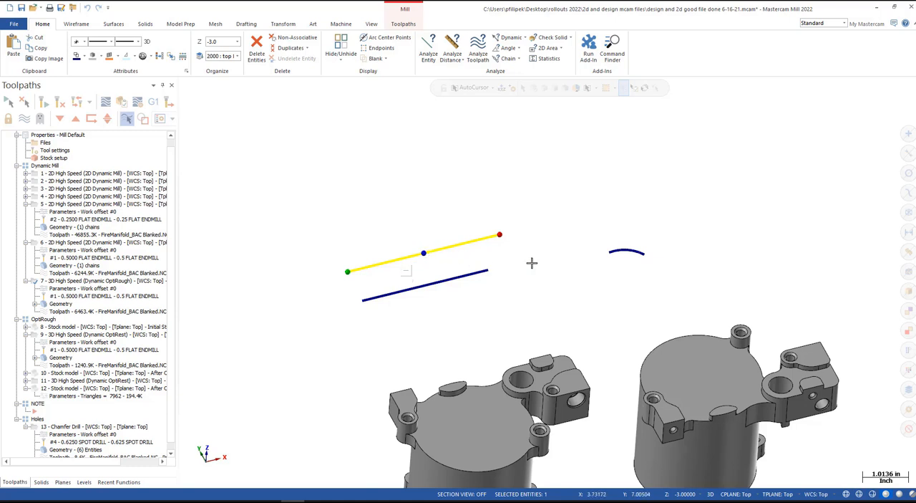
key("Escape")
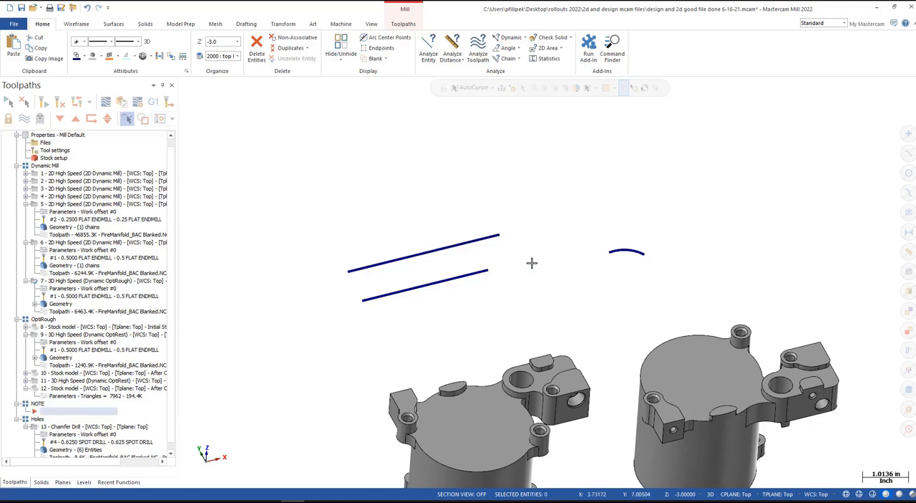
- Make level 3000 (note) the active level and hide levels 2000 (top level edit) and 4000 (push pull)
scroll(532, 247, "down", 2)
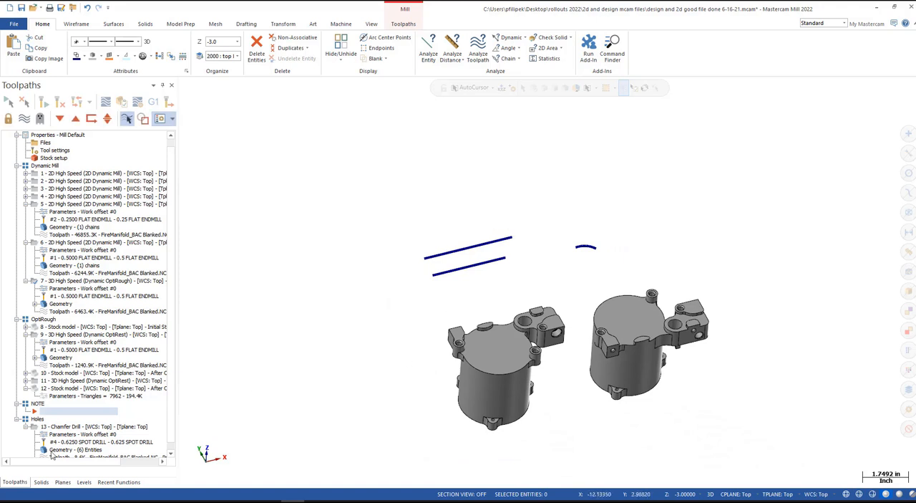
left_click(84, 481)
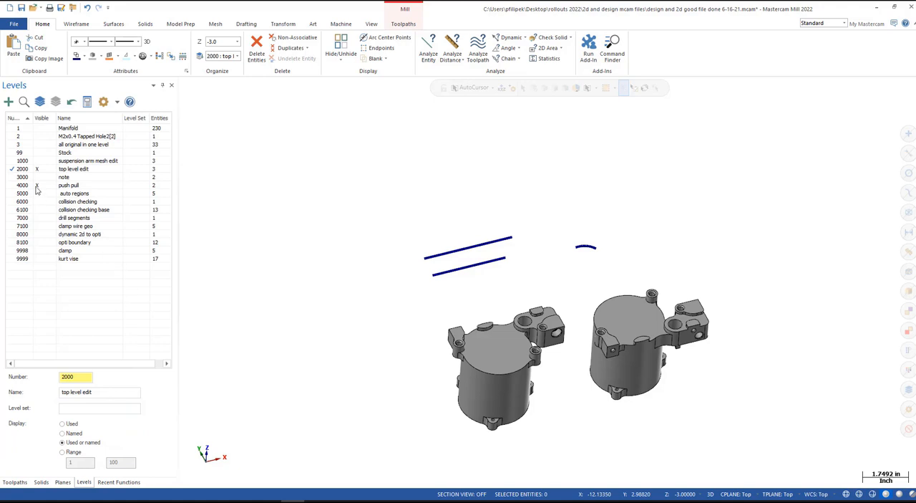
left_click(22, 178)
left_click(37, 169)
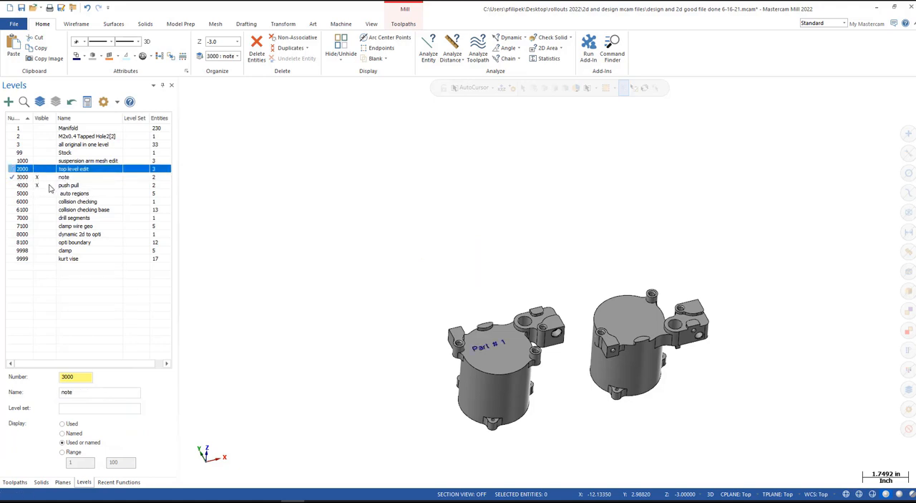
left_click(37, 185)
- Open the "Part # 1" note on the part's top face for editing, review its text, and close the note editor
scroll(503, 381, "up", 3)
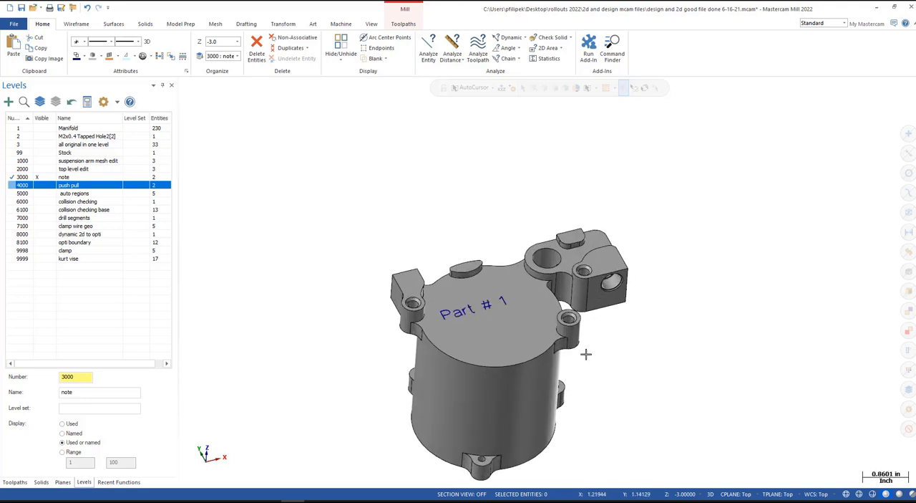
middle_click_drag(585, 354, 481, 350)
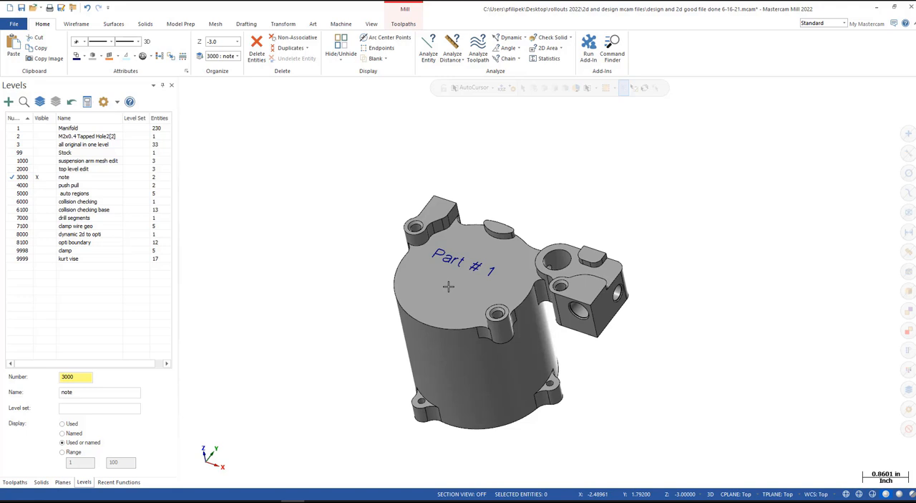
left_click(247, 25)
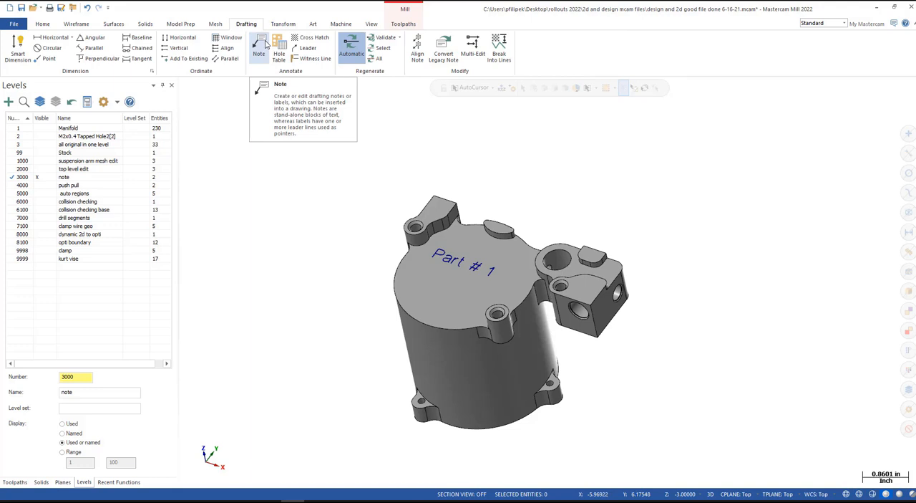
left_click(464, 262)
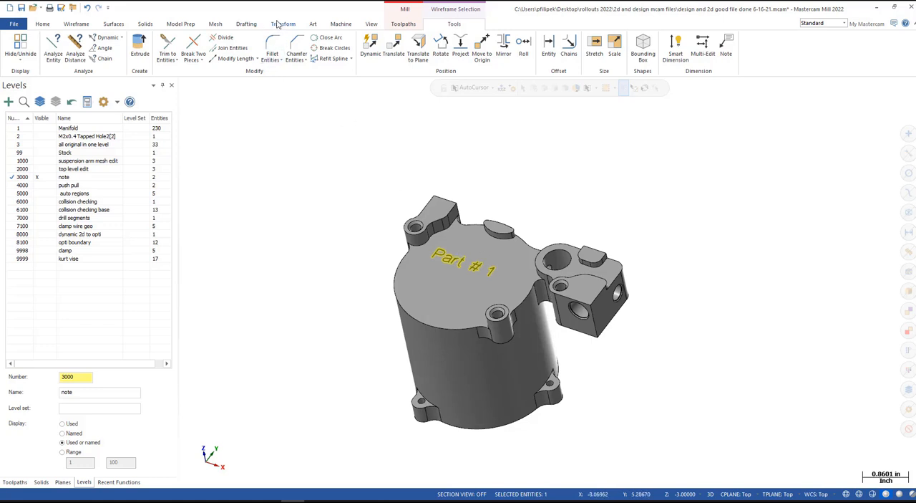
left_click(246, 24)
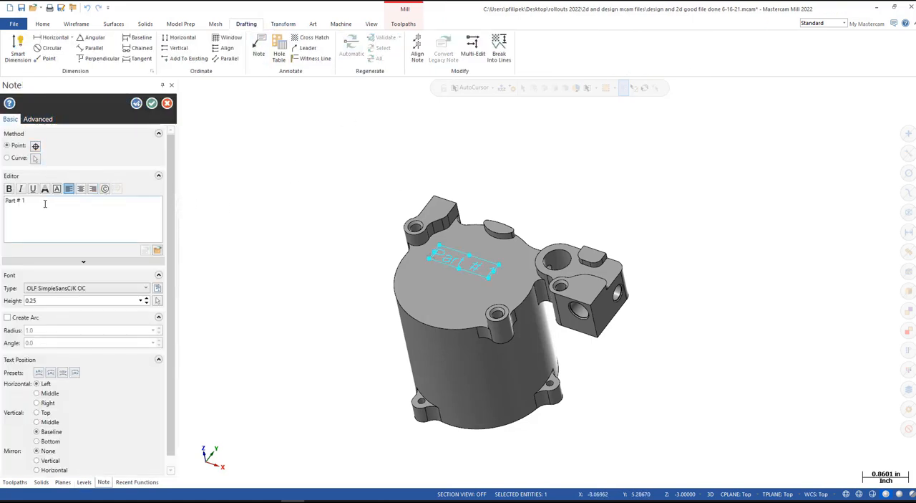
left_click(44, 203)
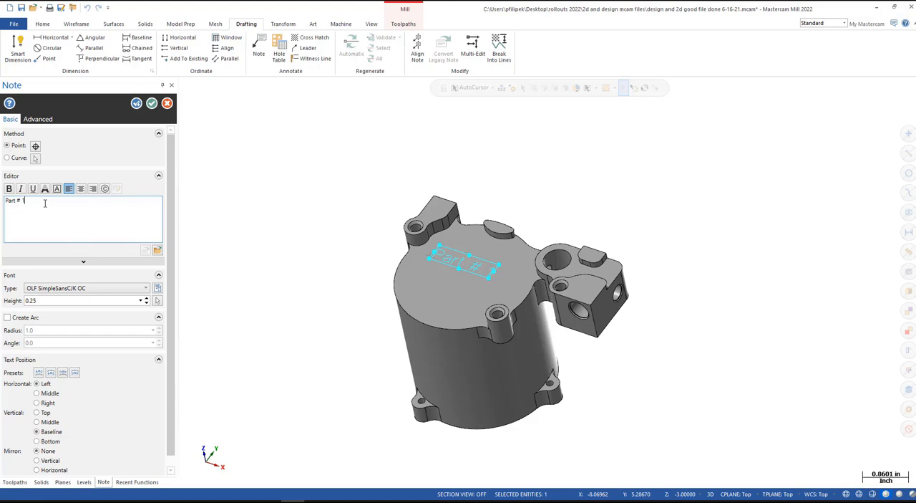
left_click(151, 104)
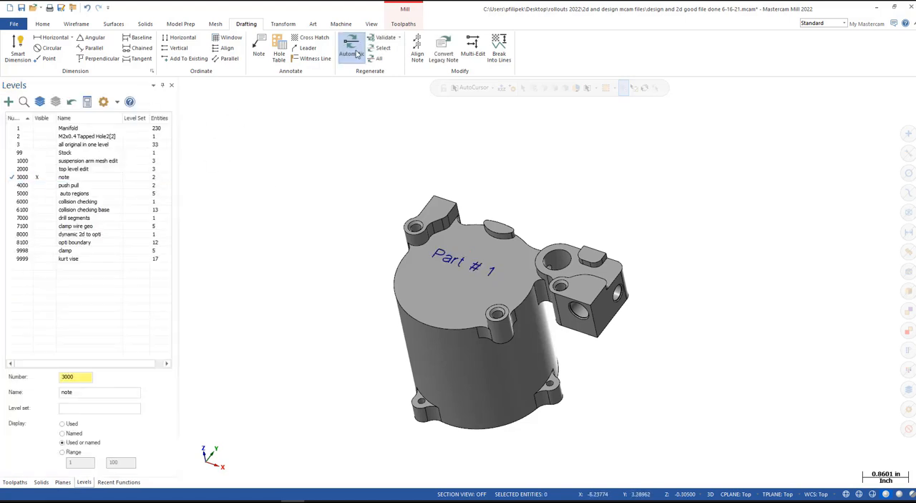
- Start a 2D Contour toolpath and chain the "Part # 1" note directly as wireframe geometry using the chain selection method
left_click(403, 24)
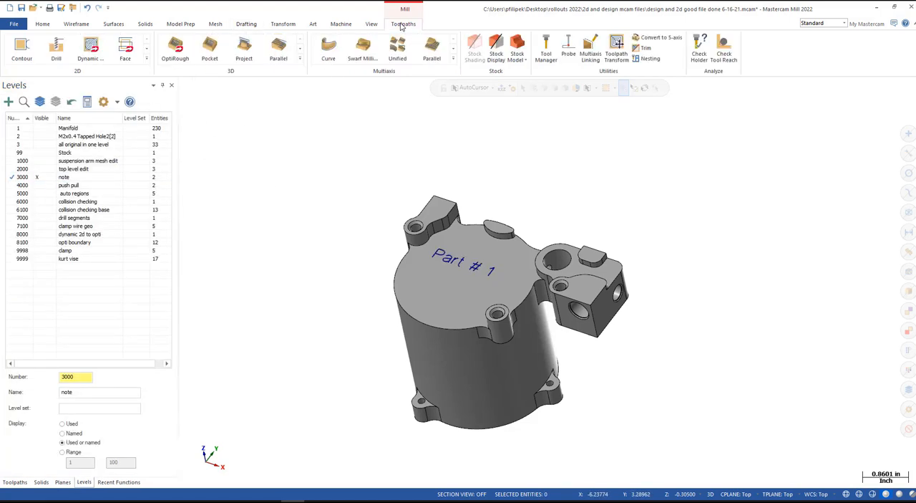
left_click(21, 52)
key("Escape")
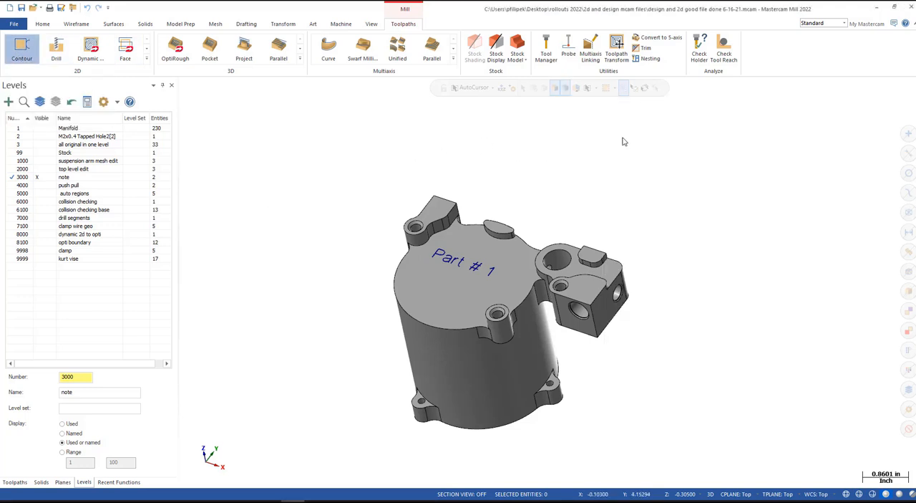
left_click(633, 202)
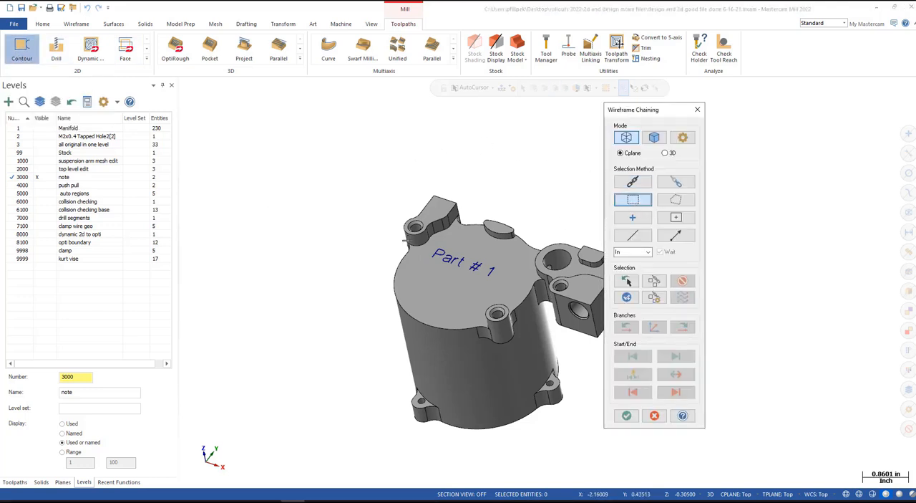
left_click_drag(431, 243, 508, 294)
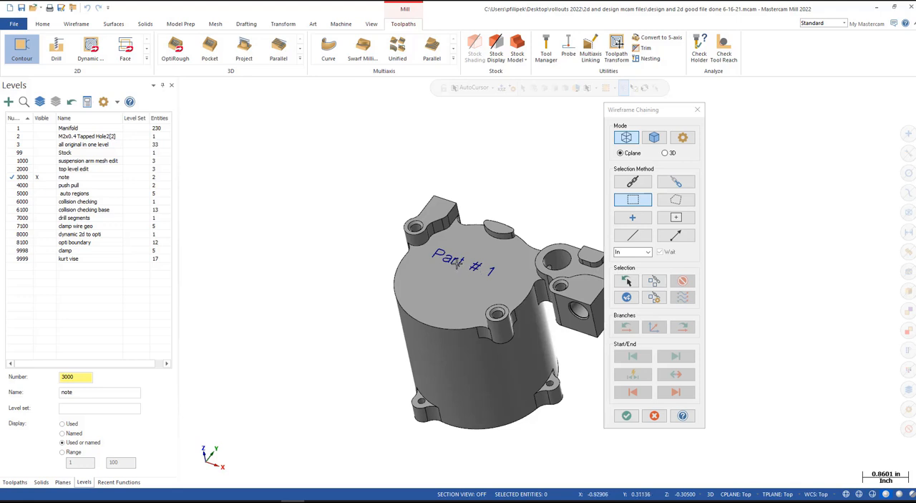
left_click(634, 184)
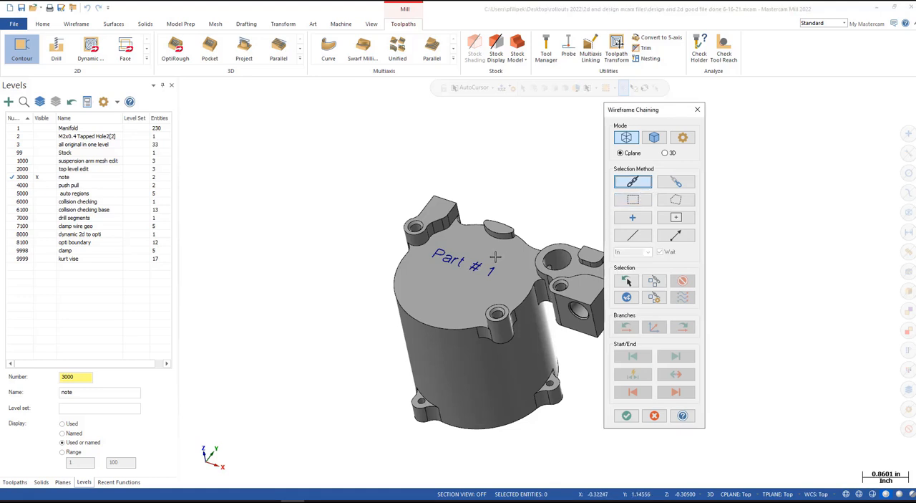
left_click(473, 265)
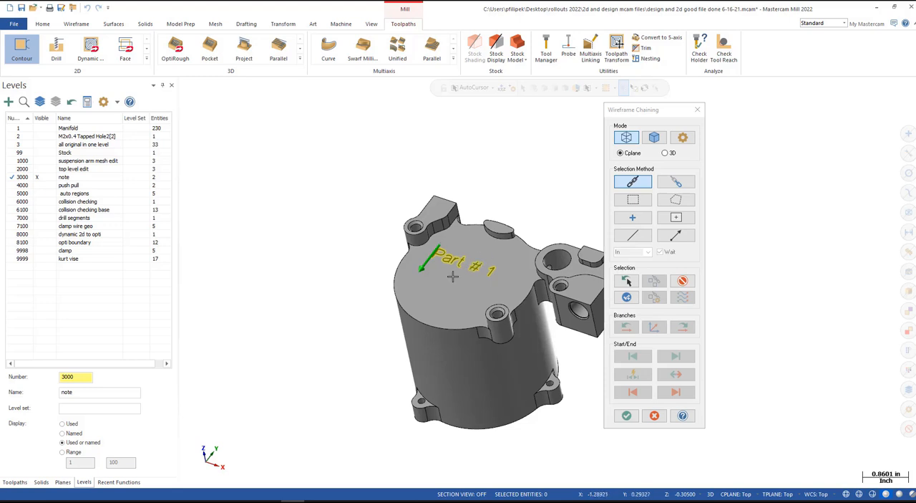
left_click(626, 416)
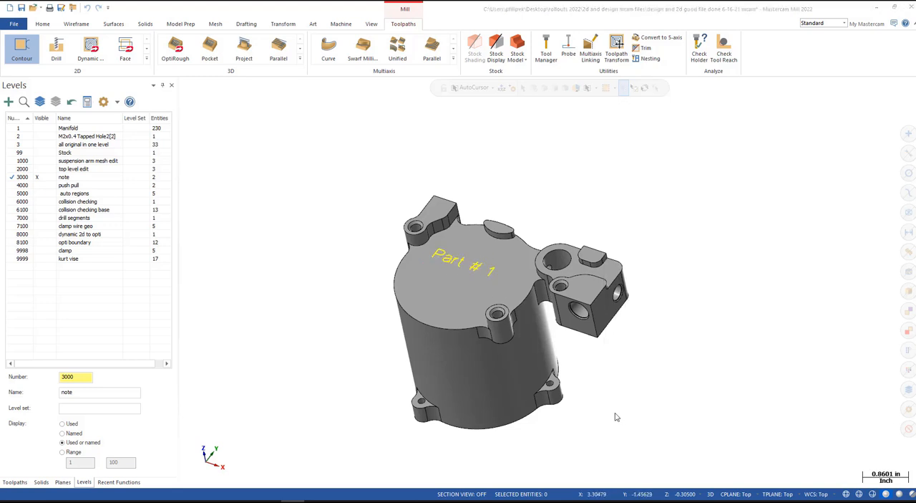
- Select tool 4, the 0.625 Spot Drill, for the contour toolpath
left_click_drag(229, 104, 277, 86)
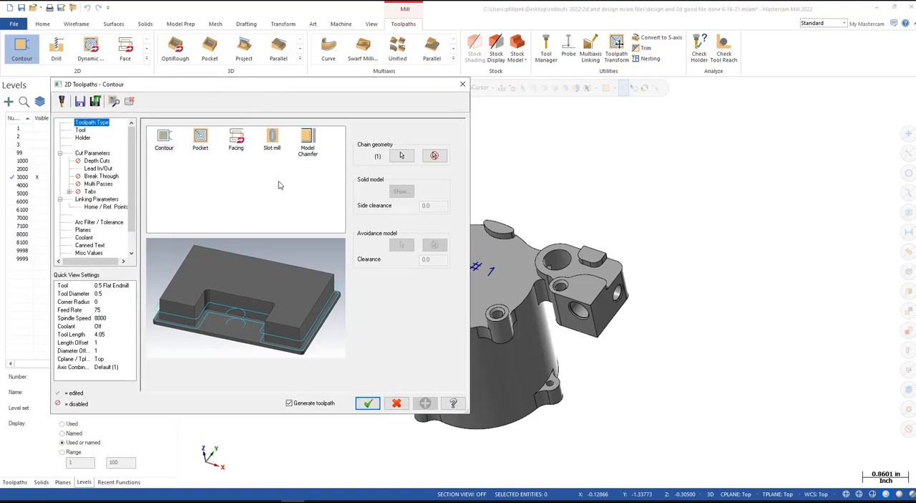
left_click(81, 130)
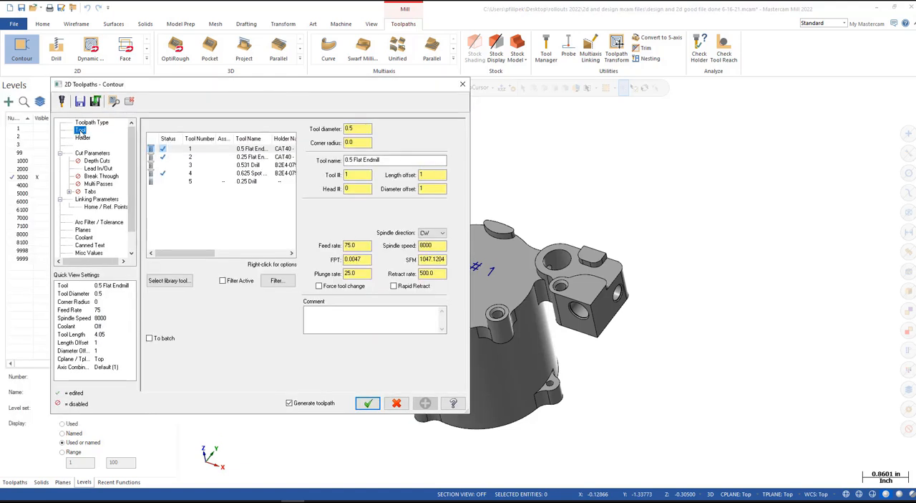
left_click(243, 173)
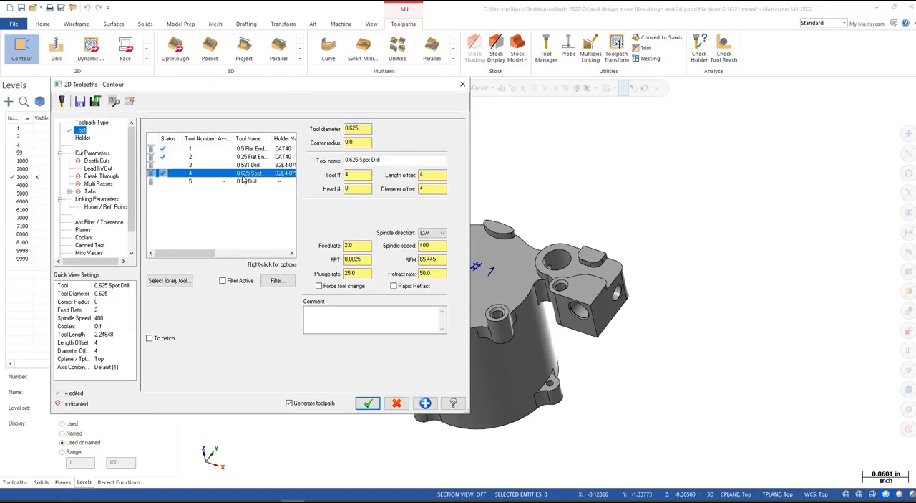
- Set the contour's compensation type to Off and disable Lead In/Out
left_click(95, 155)
left_click(247, 142)
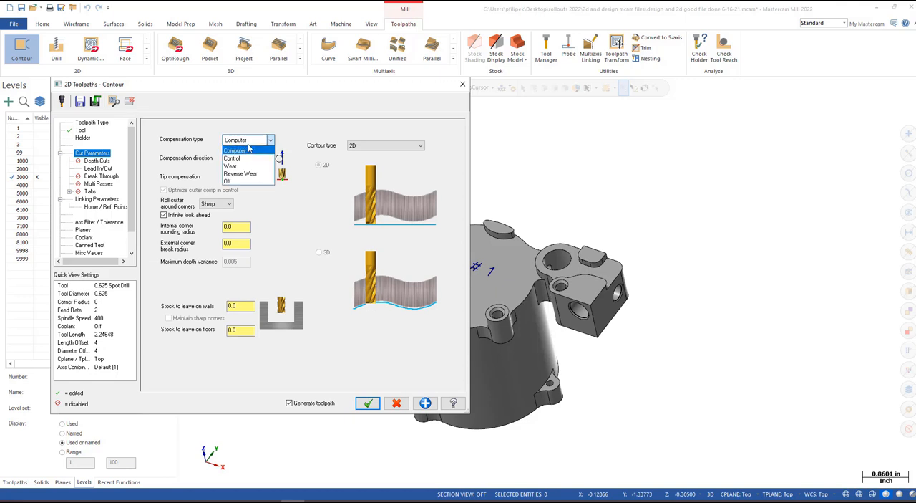
left_click(240, 182)
left_click(108, 168)
left_click(161, 127)
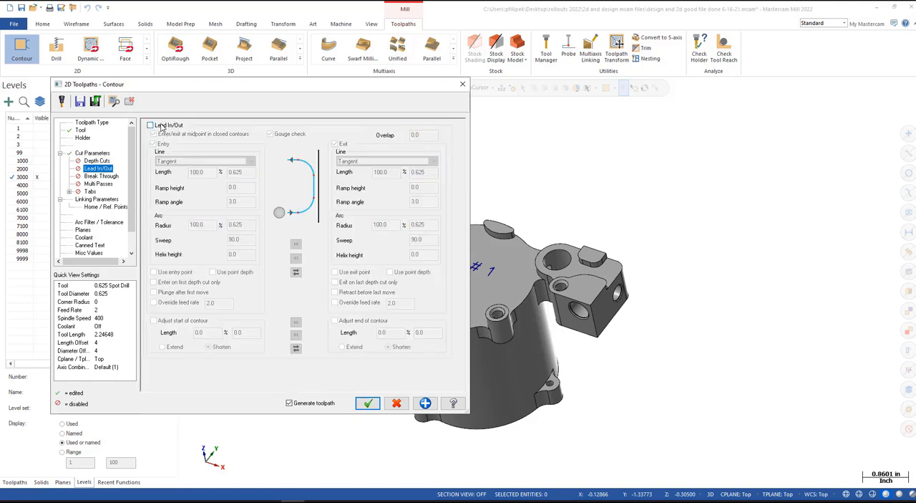
- Set the linking depth to -.005 incremental and generate the contour toolpath on the note
left_click(99, 199)
double_click(317, 317)
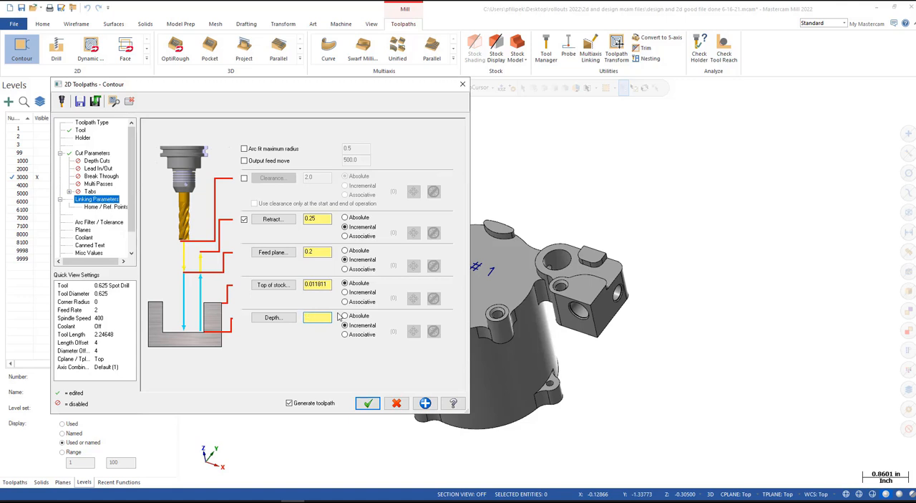
type("-.005")
left_click(367, 403)
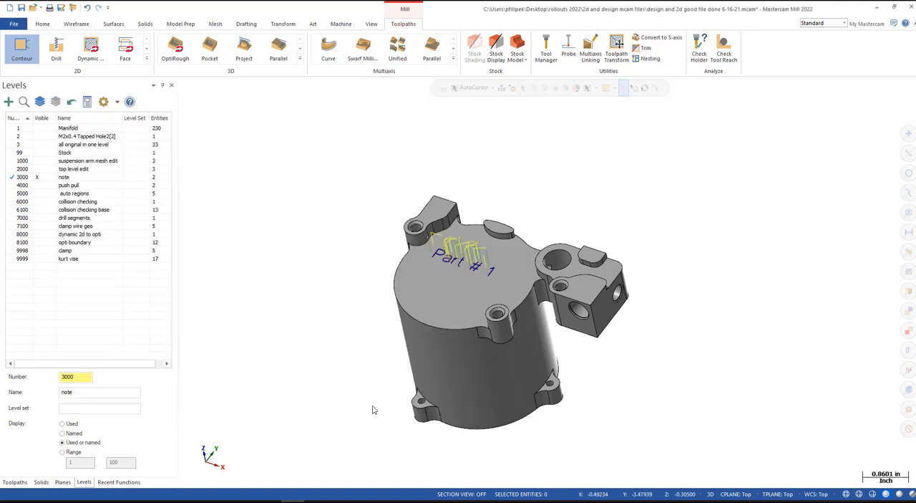
scroll(470, 260, "up", 3)
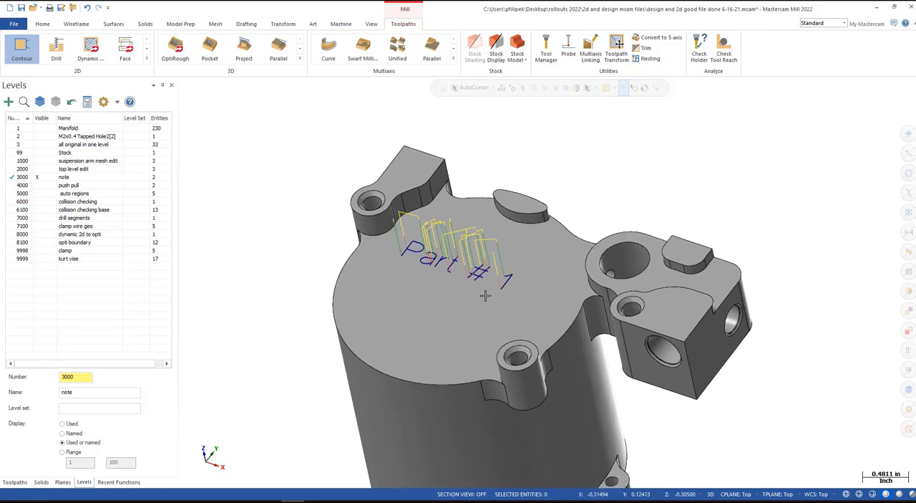
- Backplot the new Contour operation in the NOTE group at an increased playback speed and close the backplot
left_click(14, 482)
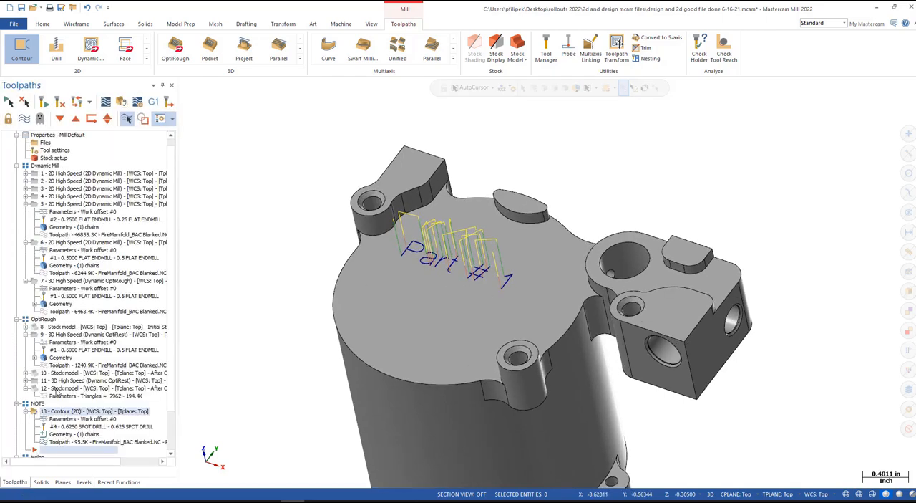
left_click(104, 102)
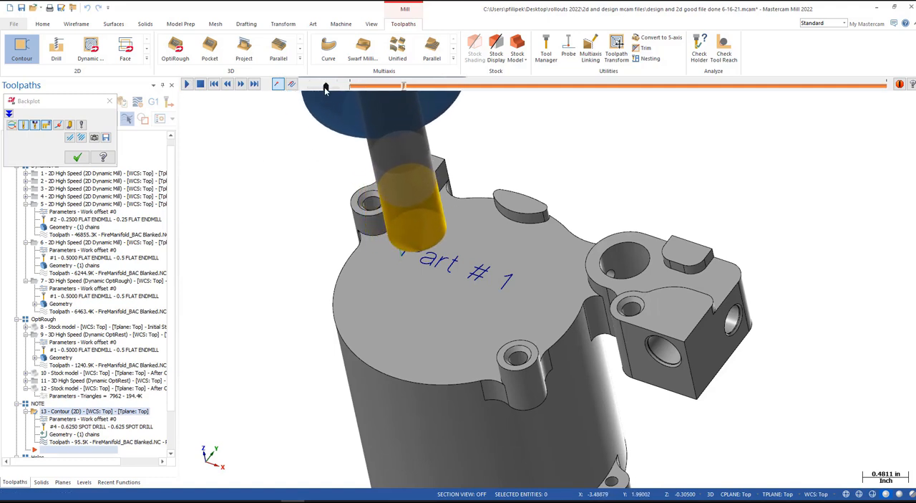
left_click_drag(327, 87, 334, 87)
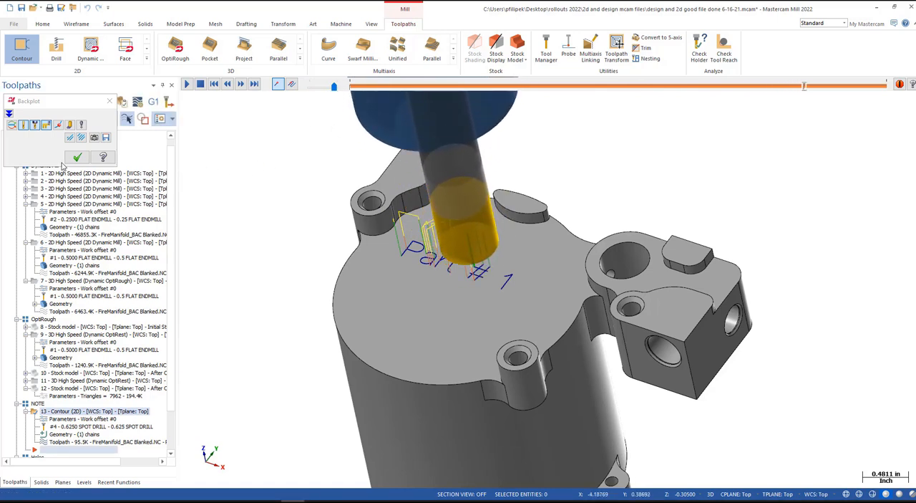
left_click(76, 158)
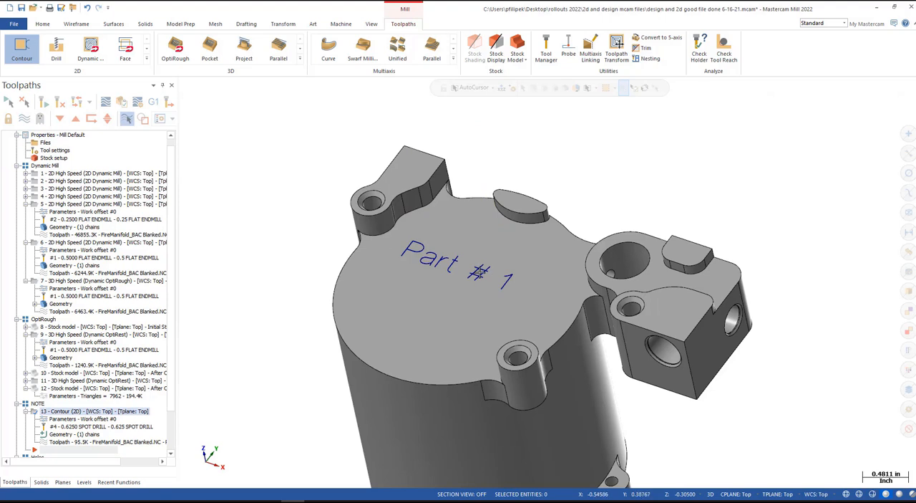
- Edit the note on the part's top face so its text reads "Part # 10"
left_click(436, 261)
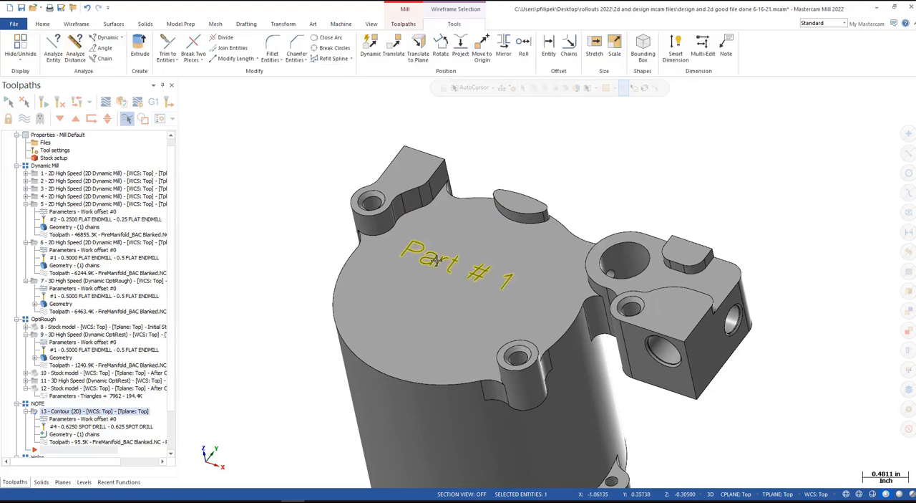
left_click(246, 24)
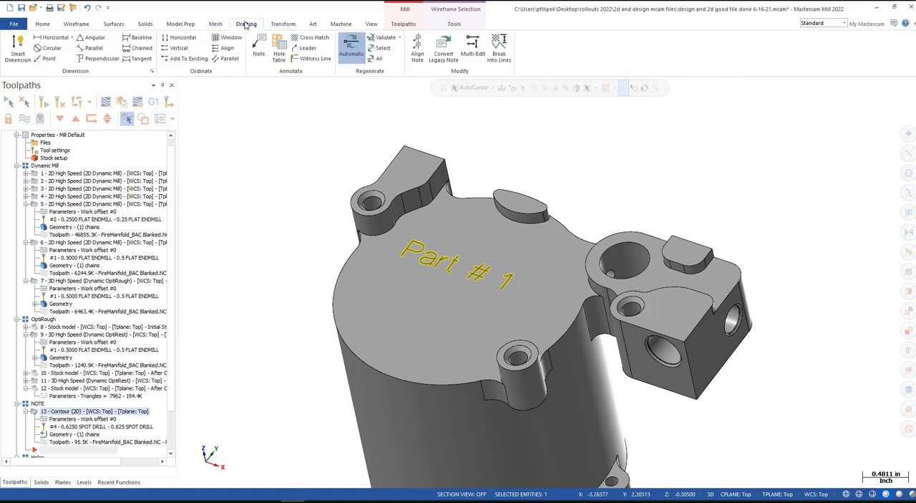
left_click(259, 48)
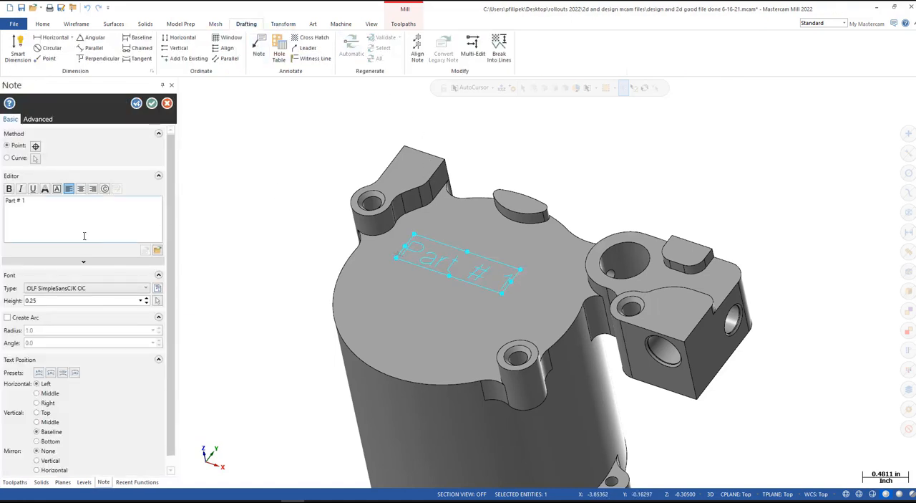
left_click(40, 202)
type("0")
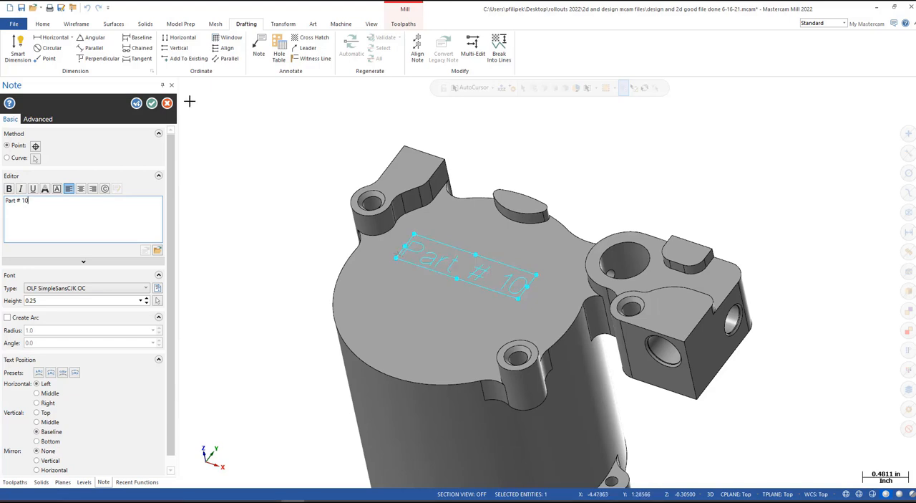
left_click(151, 103)
- Regenerate the outdated Contour operation in the NOTE group from the edited note
scroll(91, 427, "down", 2)
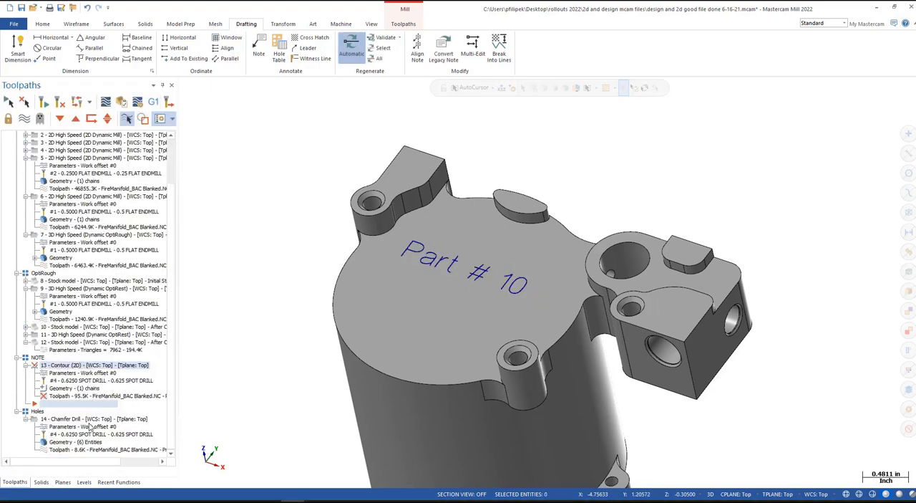
key("ctrl")
left_click(44, 103)
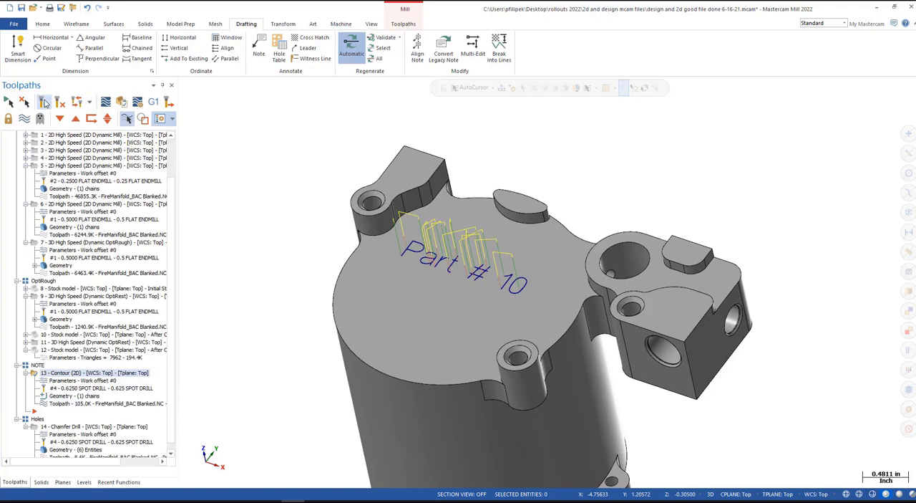
- Backplot the regenerated note contour through to its end and hide that operation's toolpath display
left_click(106, 102)
left_click(189, 86)
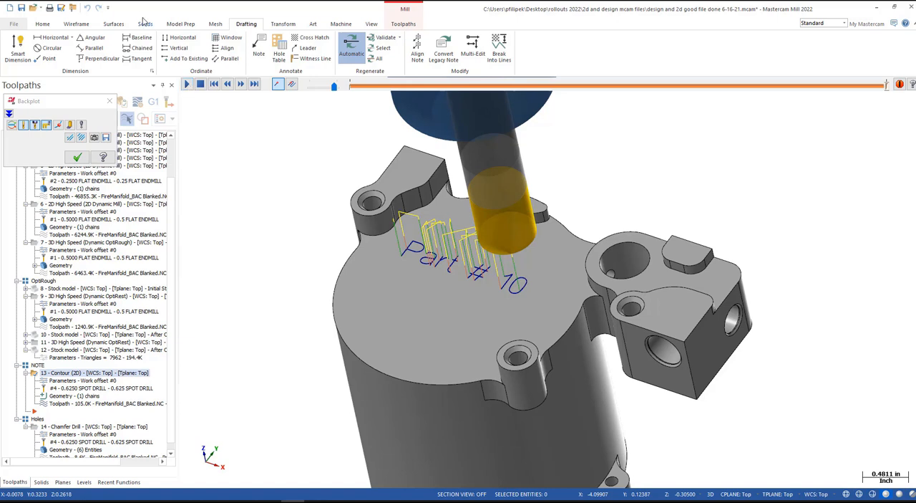
left_click(77, 157)
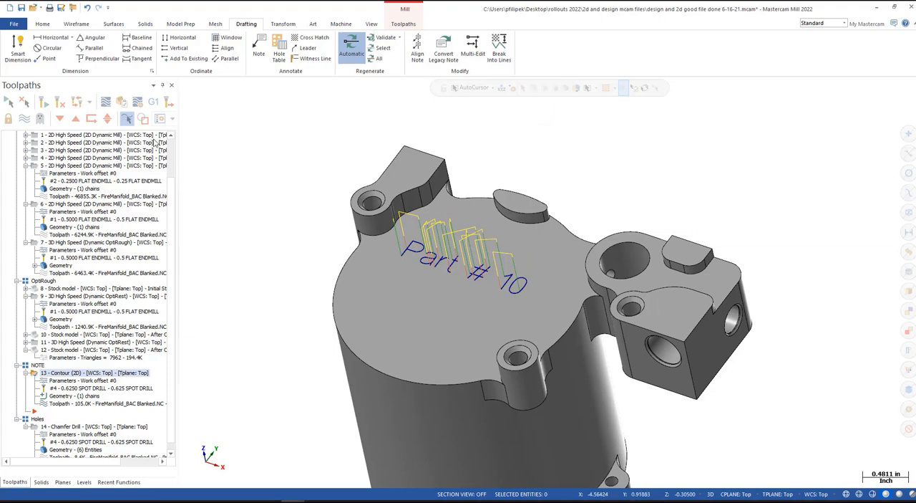
left_click(26, 120)
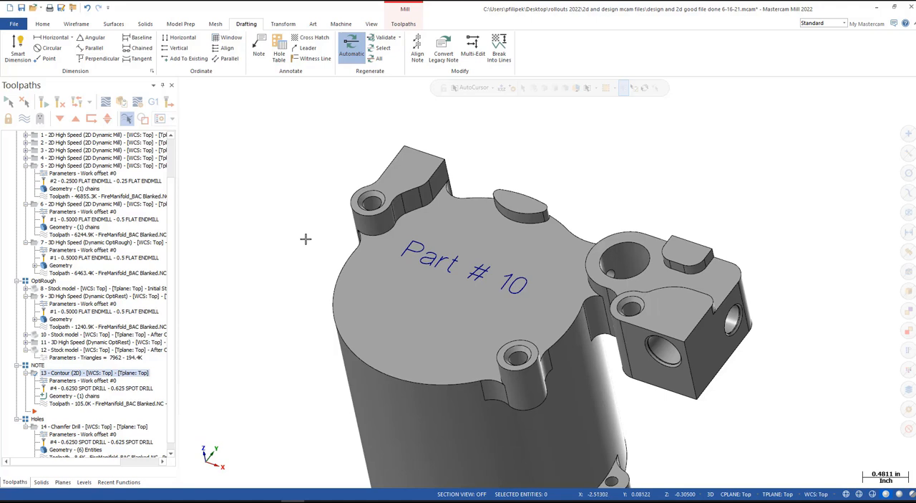
- Make the push pull level (4000) active, hide the note level, and view both manifold solids
scroll(306, 239, "down", 4)
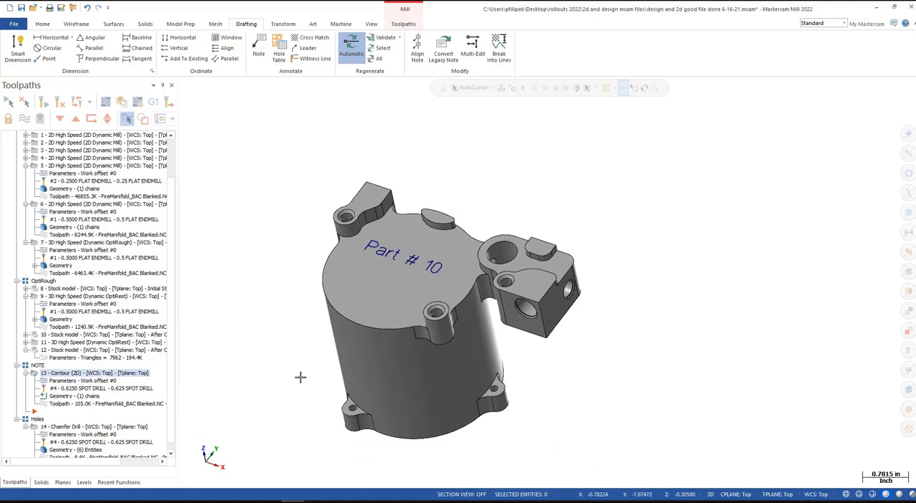
left_click(83, 482)
left_click(24, 185)
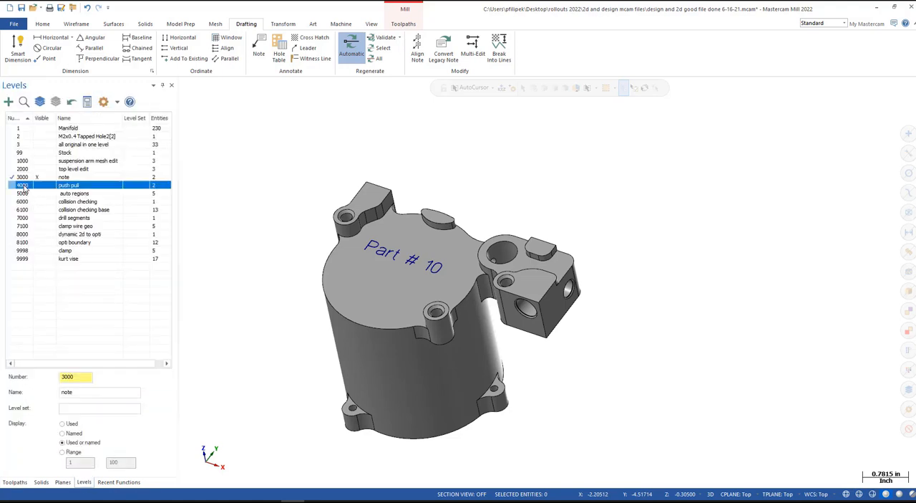
left_click(37, 176)
middle_click_drag(443, 156, 564, 301)
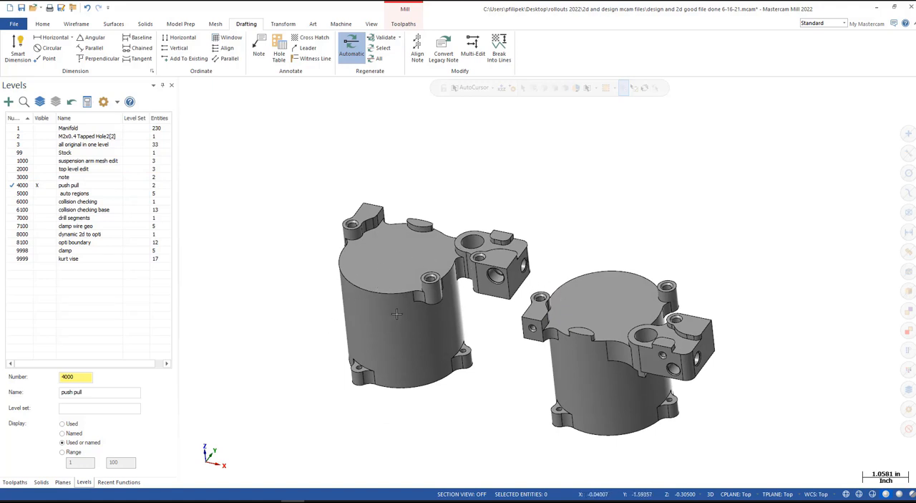
mouse_move(487, 335)
middle_mouse_down()
mouse_move(536, 328)
mouse_move(518, 339)
mouse_move(508, 332)
mouse_move(444, 433)
mouse_move(372, 403)
mouse_move(492, 336)
middle_mouse_up()
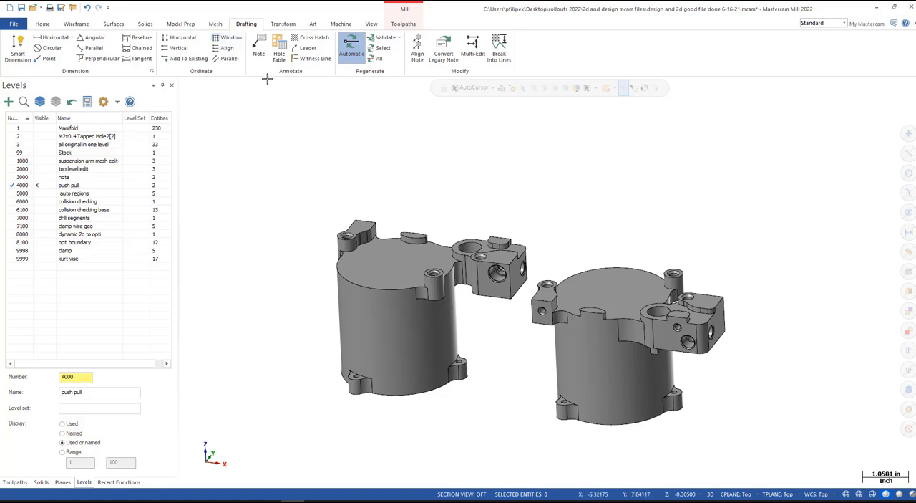
- Start Push-Pull and try to change the radius of the curved side face on the first manifold's raised top pad
left_click(183, 24)
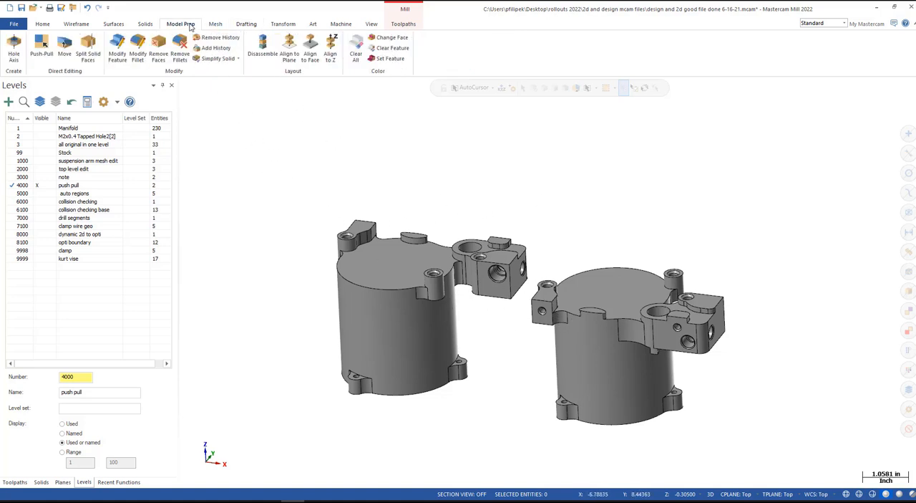
left_click(41, 49)
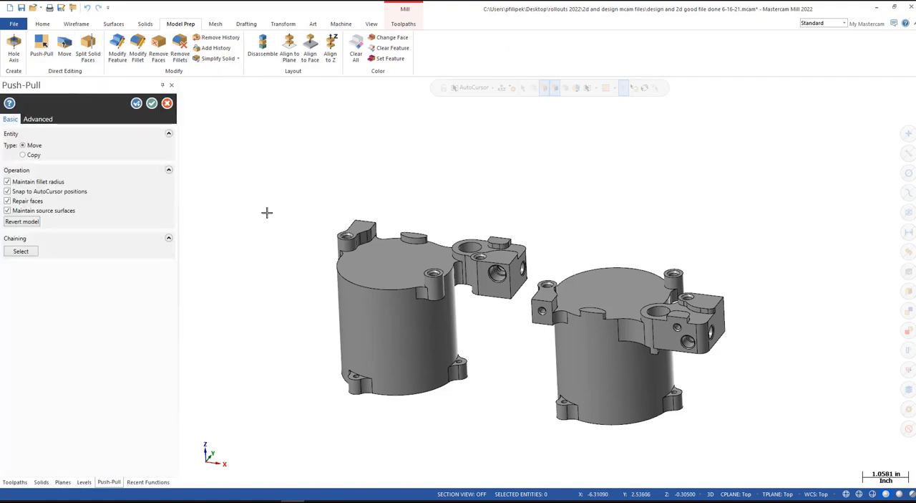
scroll(494, 295, "up", 3)
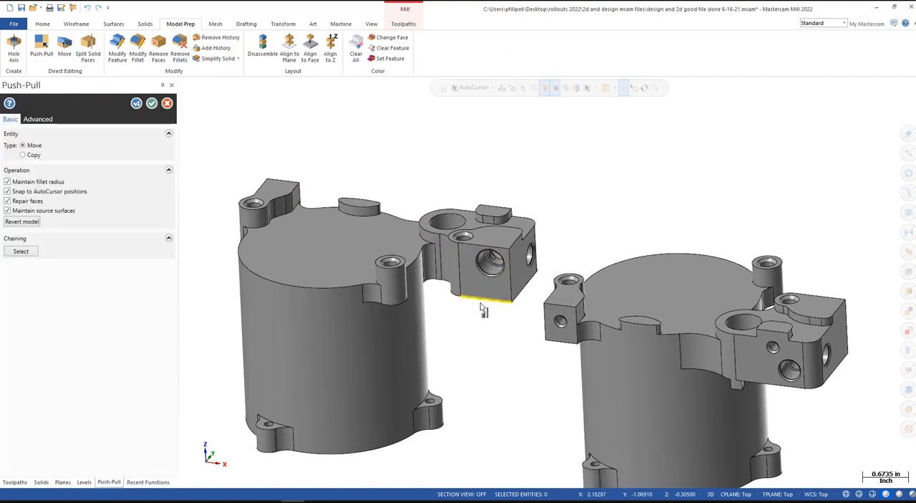
scroll(359, 212, "up", 5)
left_click(360, 212)
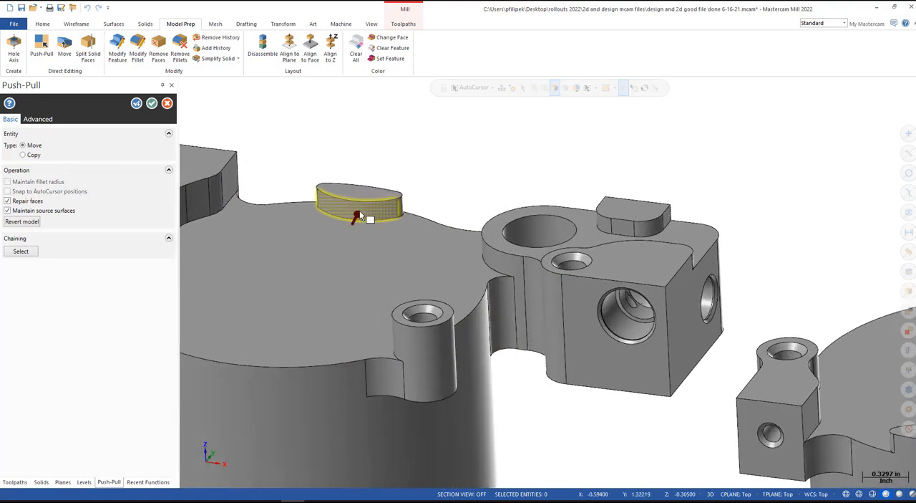
scroll(506, 277, "down", 4)
middle_click_drag(796, 348, 541, 380)
scroll(778, 342, "up", 3)
scroll(542, 245, "down", 5)
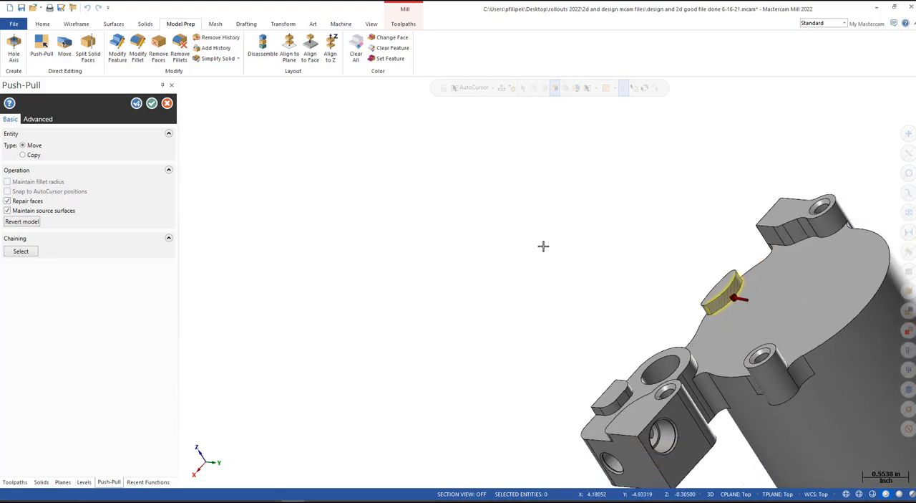
middle_click_drag(391, 280, 681, 292)
left_click(564, 295)
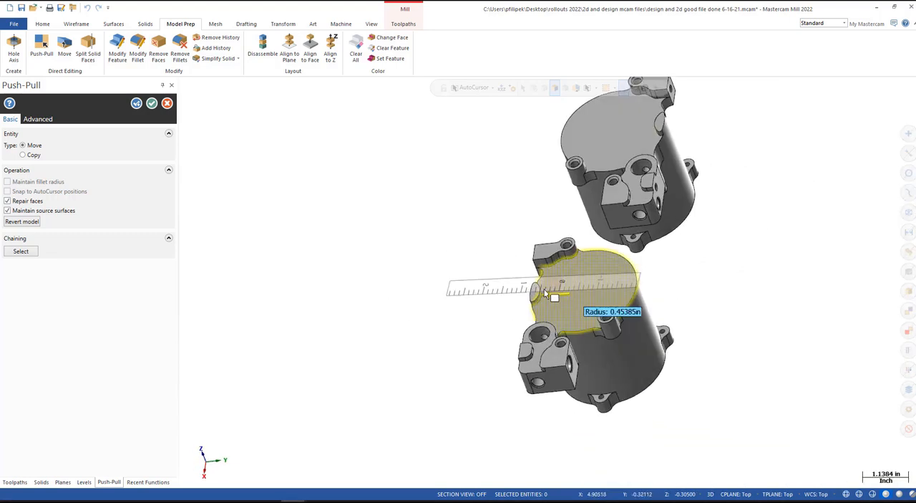
scroll(554, 296, "up", 1)
left_click(545, 296)
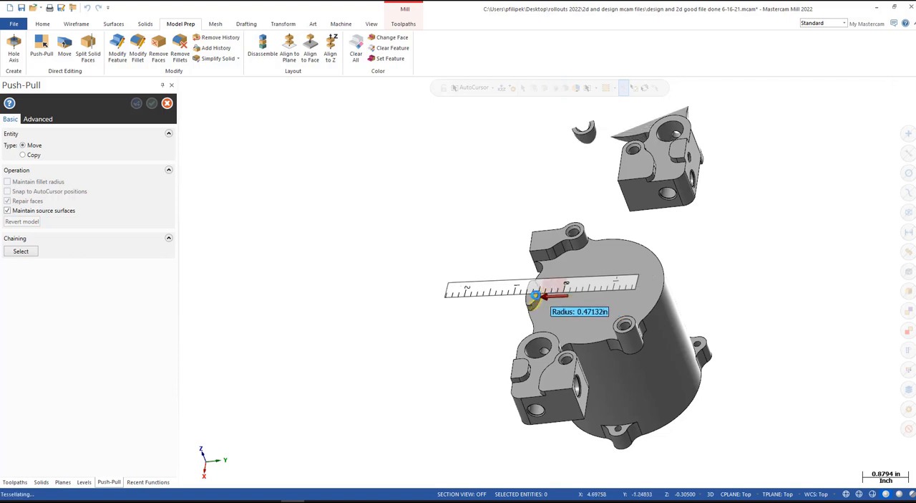
scroll(478, 323, "down", 1)
scroll(512, 328, "down", 1)
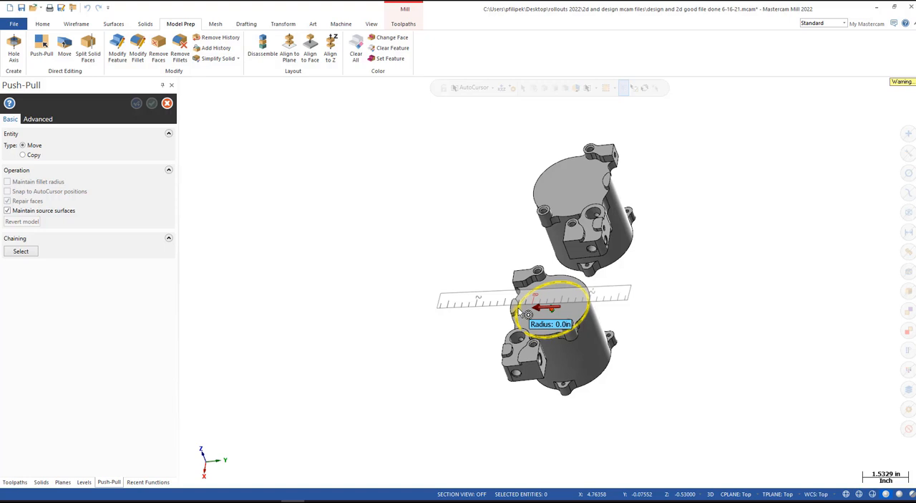
left_click(525, 313)
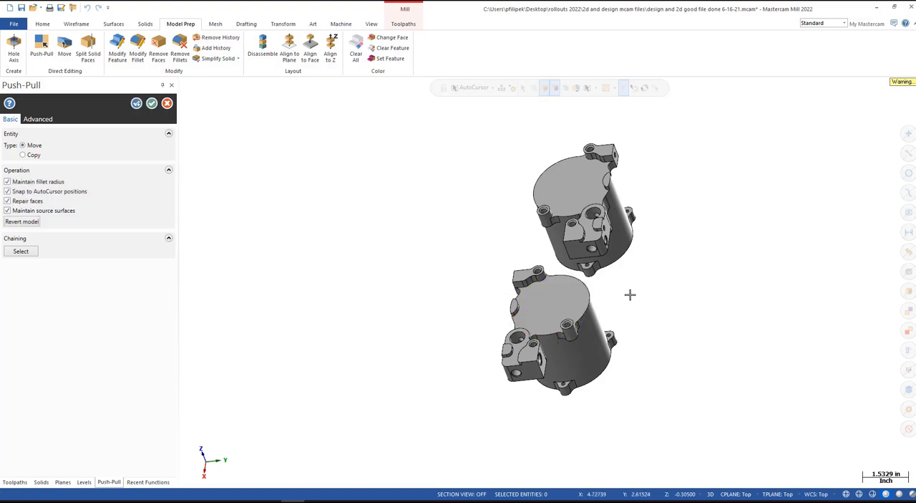
- Push the flat top faces of both manifolds down together with Push-Pull and accept the operation
left_click(564, 299)
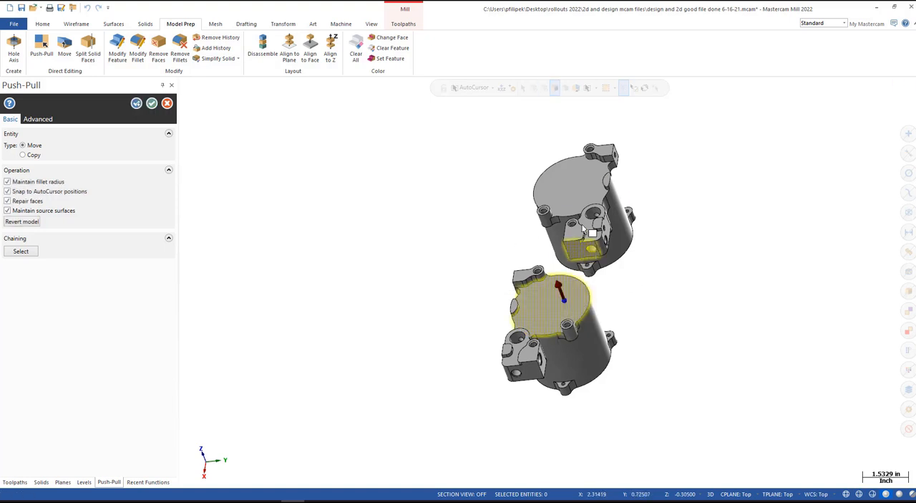
left_click(578, 192)
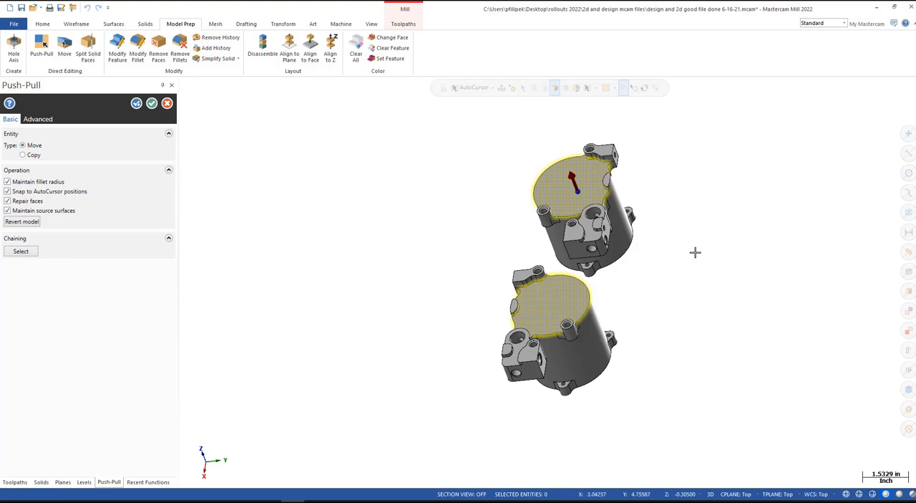
left_click_drag(575, 179, 593, 213)
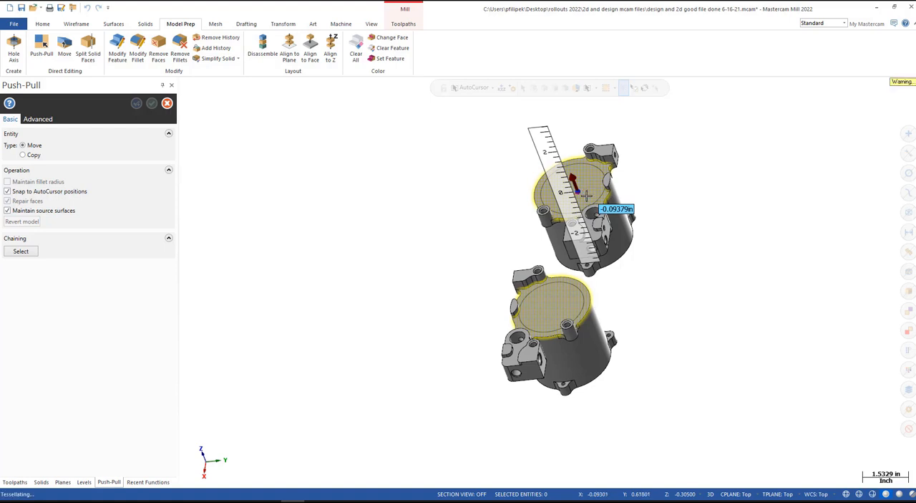
middle_click_drag(457, 247, 477, 275)
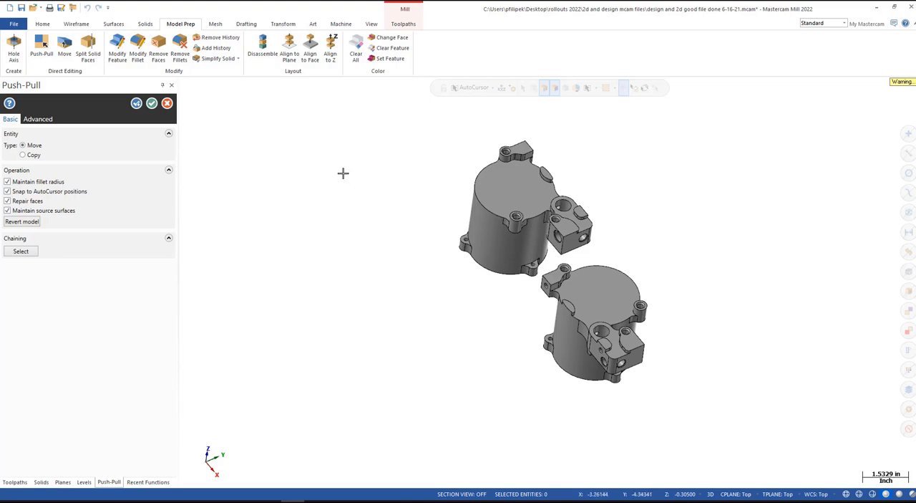
left_click(152, 103)
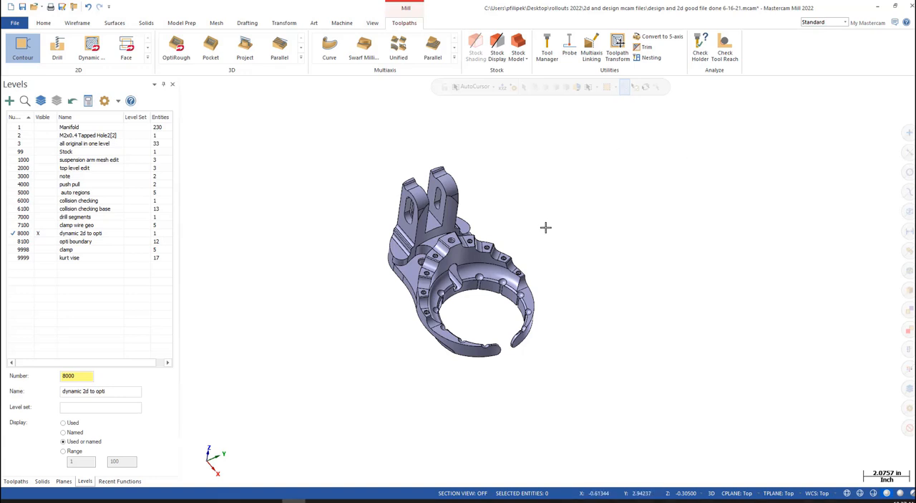
- Examine the dynamic 2d to opti part from several sides, including its upright arms, scalloped rim and ring interior
mouse_move(681, 260)
middle_mouse_down()
mouse_move(713, 221)
mouse_move(683, 250)
mouse_move(704, 227)
mouse_move(685, 230)
middle_mouse_up()
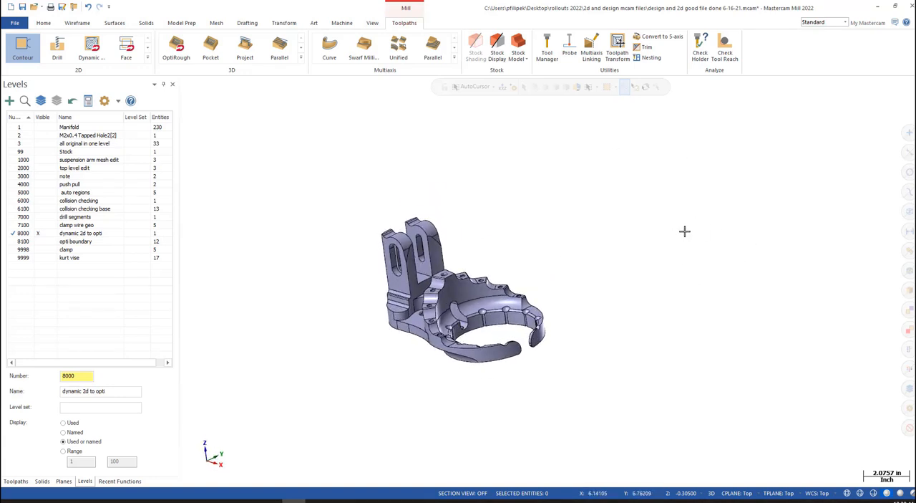
middle_click_drag(558, 231, 595, 229)
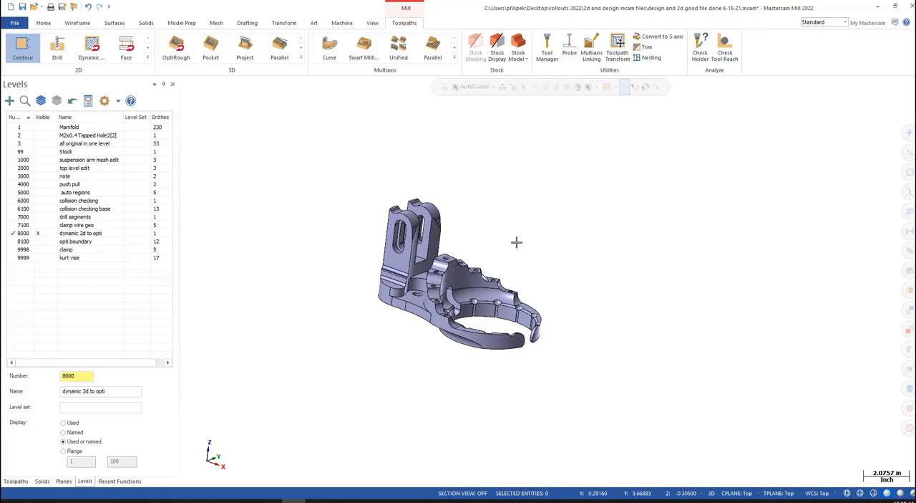
scroll(461, 323, "up", 8)
mouse_move(463, 323)
middle_mouse_down()
mouse_move(427, 336)
mouse_move(410, 251)
mouse_move(422, 247)
mouse_move(404, 200)
middle_mouse_up()
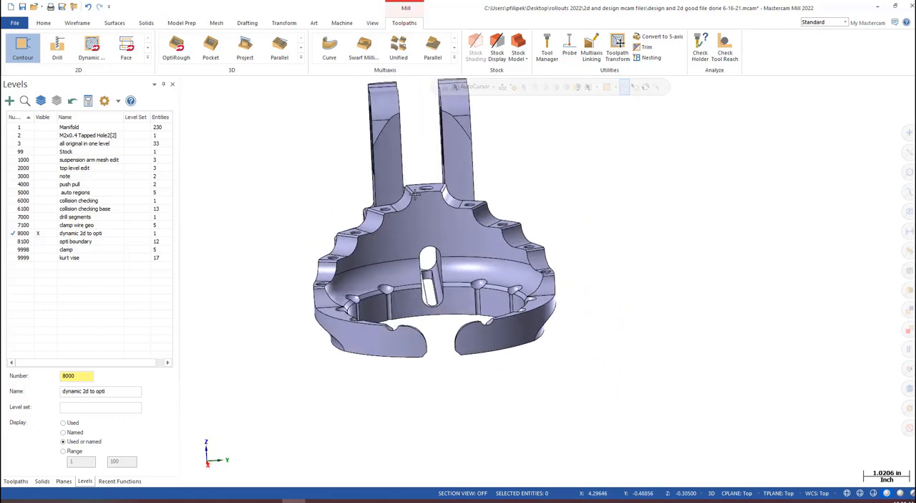
scroll(406, 201, "up", 5)
scroll(433, 235, "down", 5)
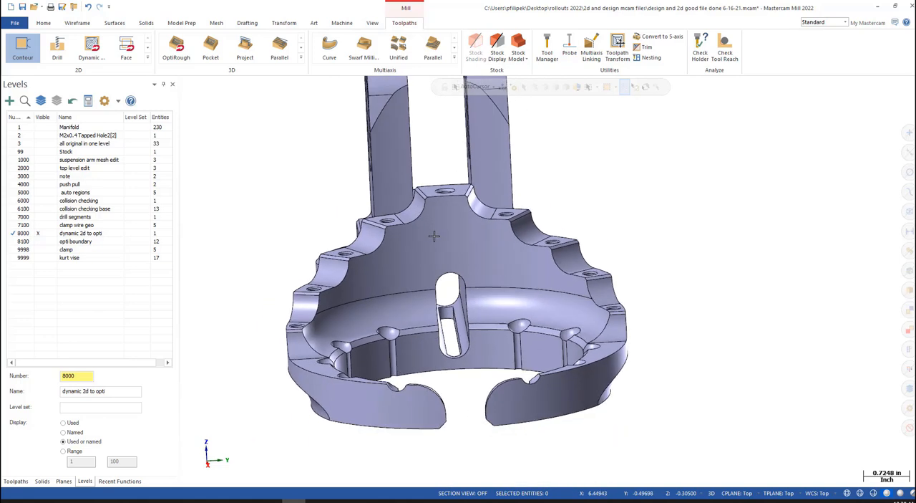
mouse_move(481, 289)
middle_mouse_down()
mouse_move(469, 332)
mouse_move(546, 272)
mouse_move(560, 323)
middle_mouse_up()
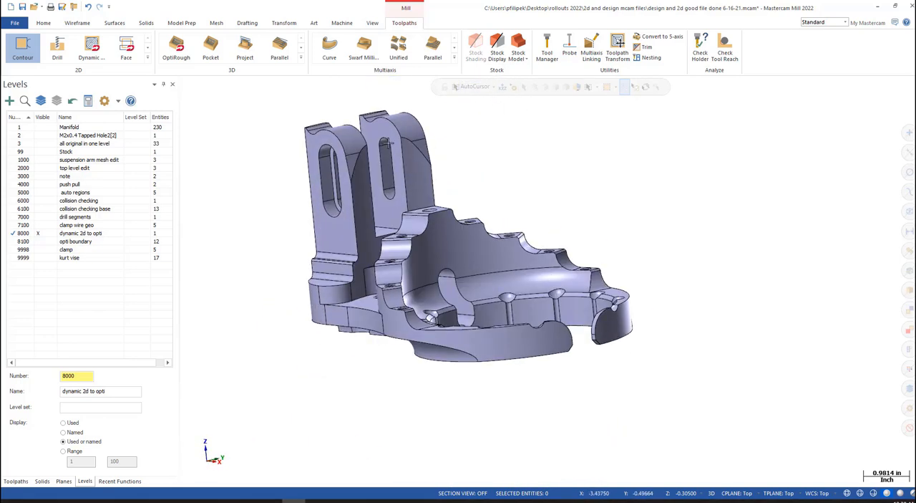
scroll(432, 247, "down", 3)
scroll(424, 247, "down", 1)
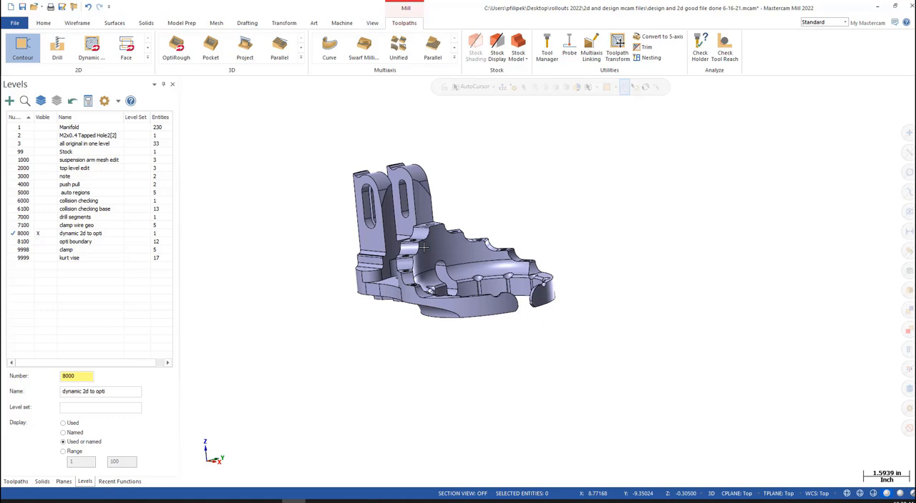
scroll(424, 247, "up", 8)
middle_click_drag(424, 247, 394, 302)
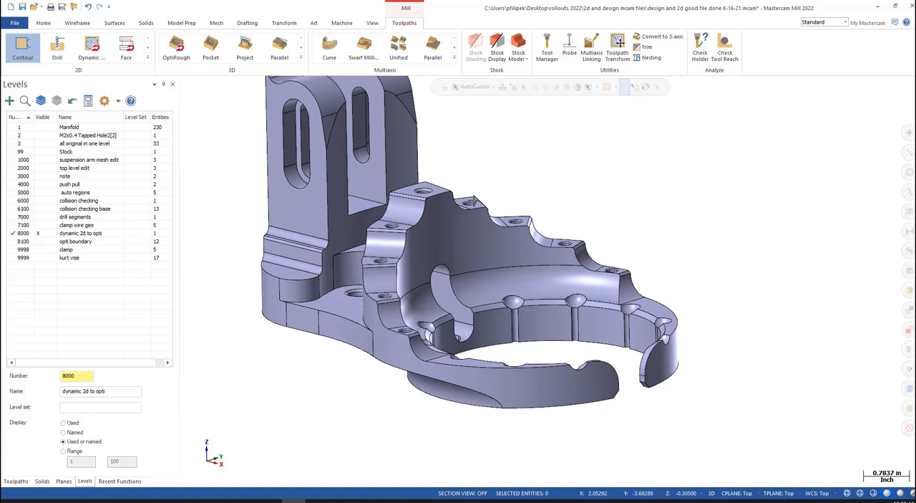
scroll(547, 256, "down", 3)
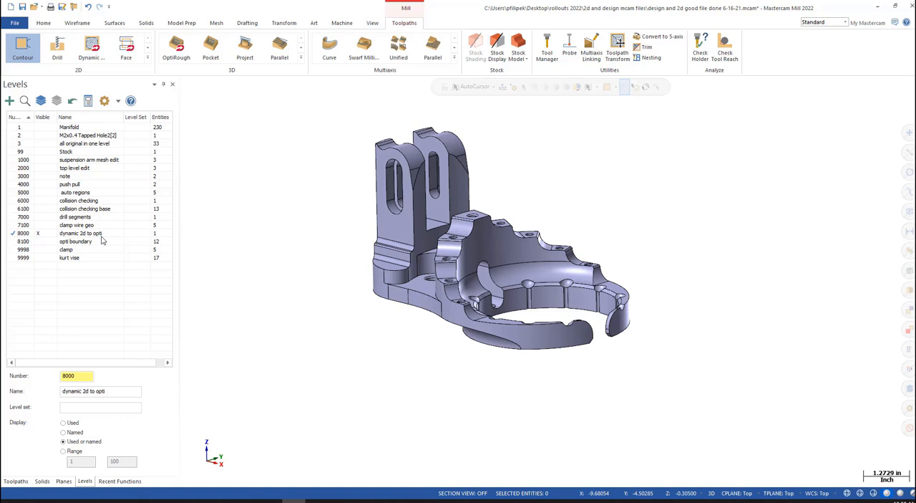
- Display the stock boundary around the part and start a 3D Dynamic OptiRough toolpath
left_click(500, 37)
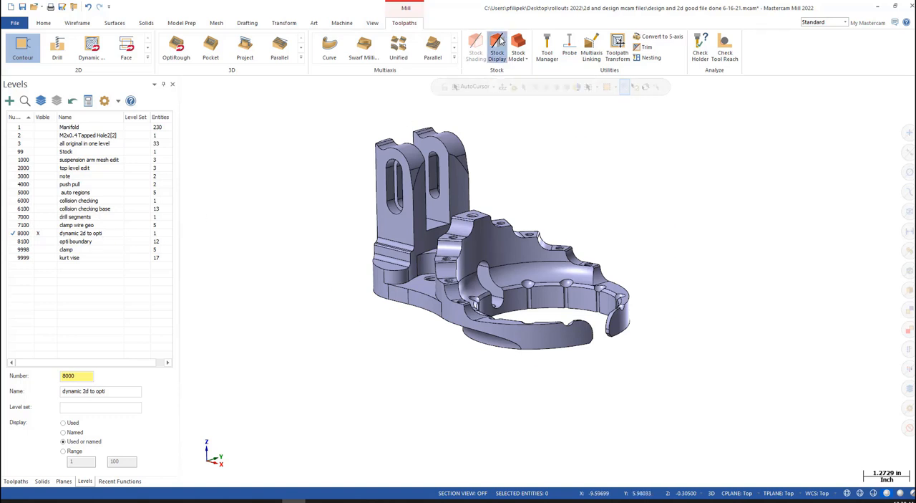
left_click(22, 481)
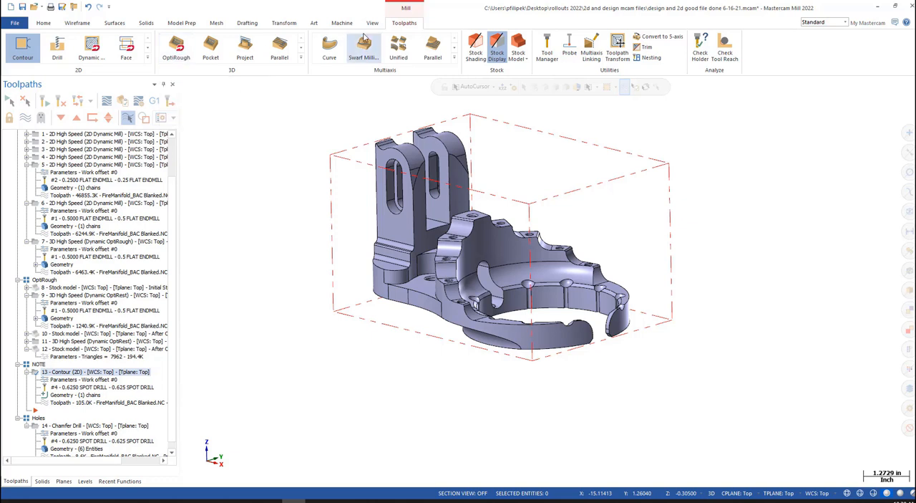
left_click(177, 50)
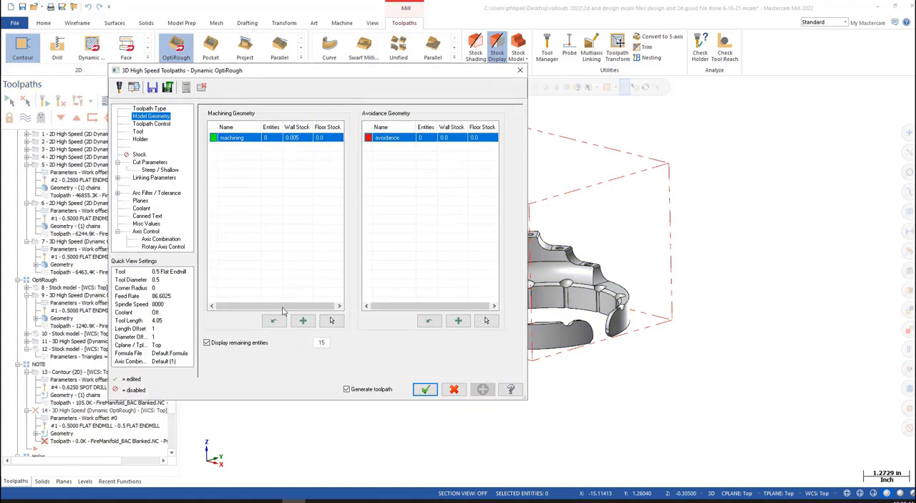
- Set the machining geometry's floor stock to 0.005 and assign the entire part as the geometry to machine
double_click(298, 137)
left_click(324, 141)
double_click(326, 140)
type(".005")
left_click(308, 188)
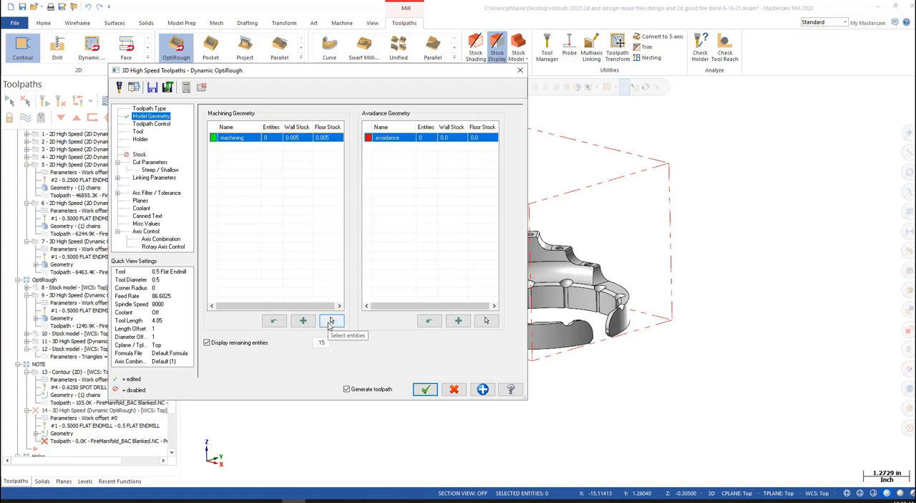
left_click(330, 321)
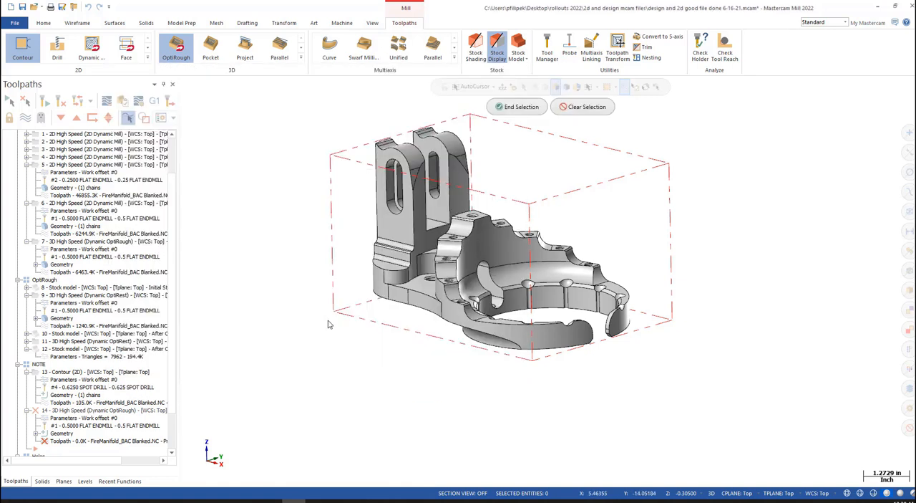
left_click_drag(376, 189, 665, 391)
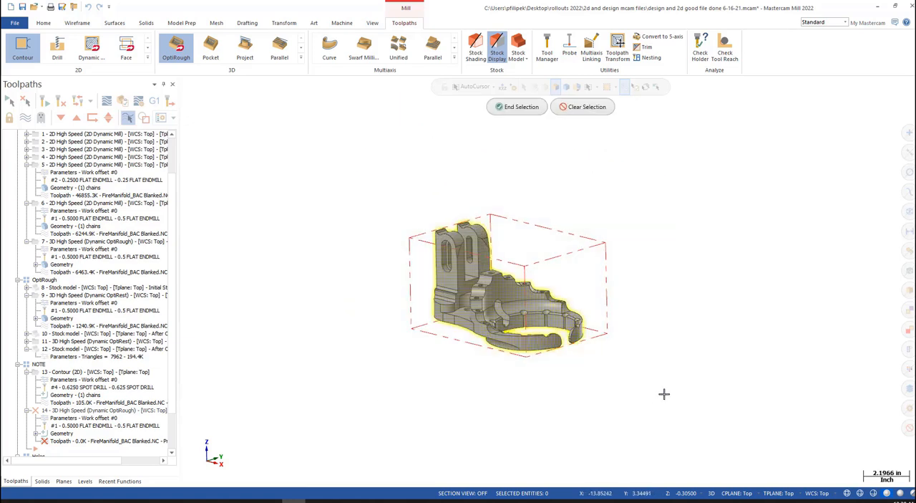
left_click(522, 107)
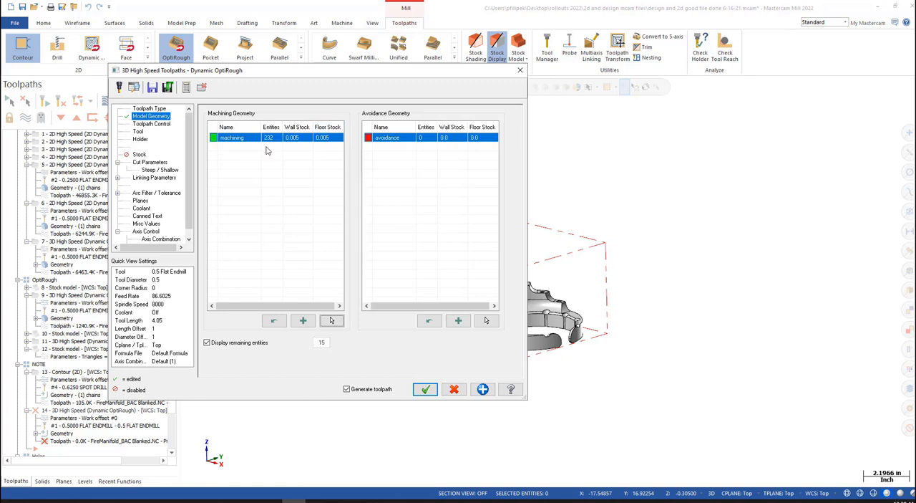
- Choose the 0.5 flat endmill as the tool for the Dynamic OptiRough toolpath
left_click(160, 126)
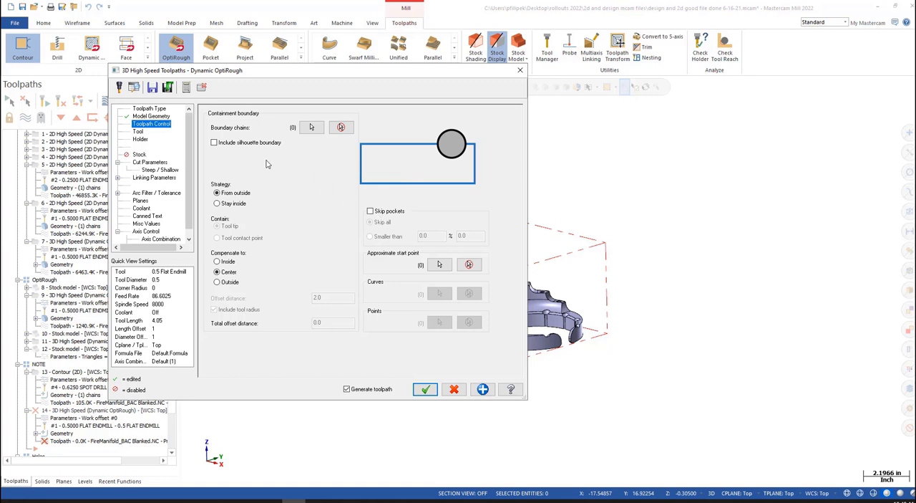
left_click(138, 132)
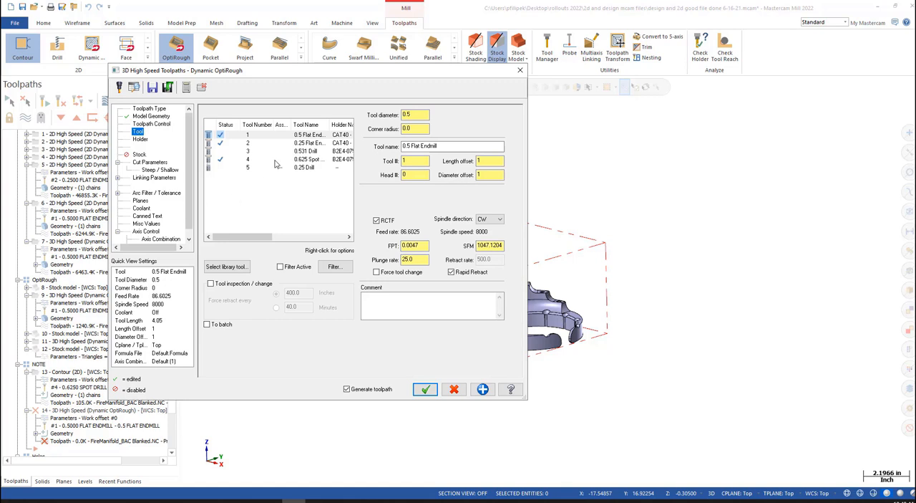
left_click(305, 136)
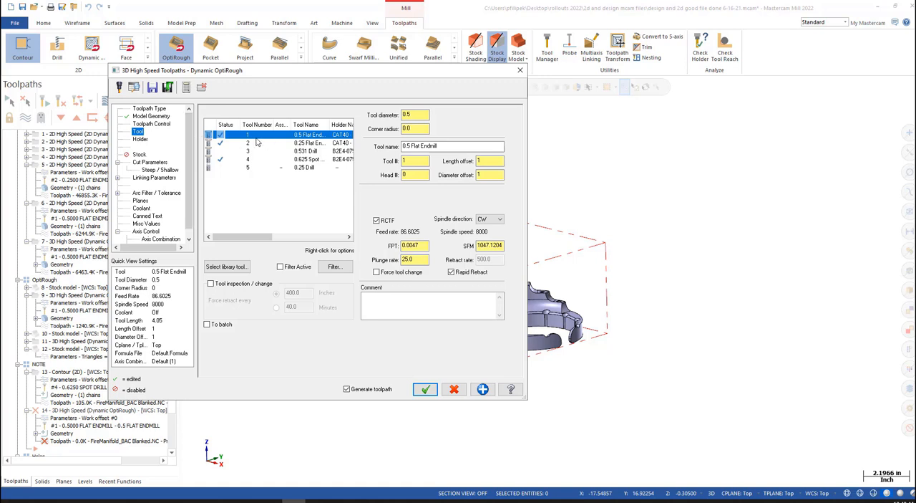
- Set the stepover distance in the cut parameters to 15 percent of the tool diameter
left_click(152, 163)
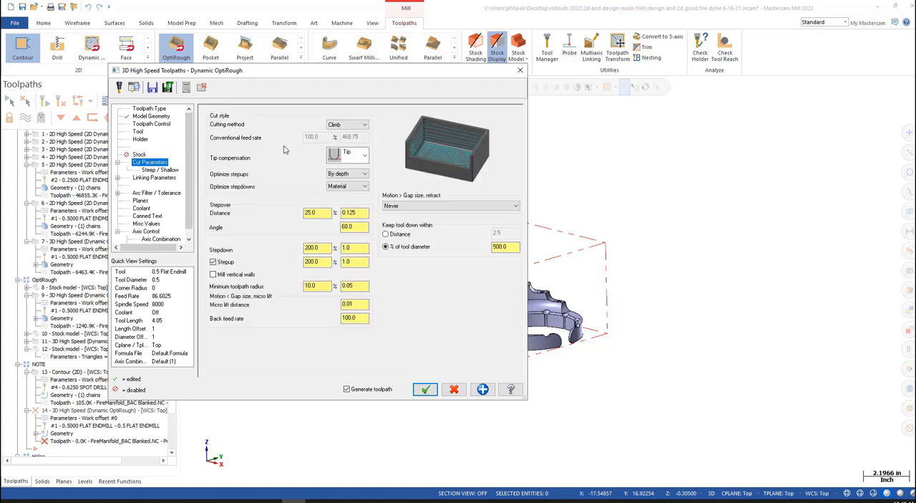
double_click(320, 212)
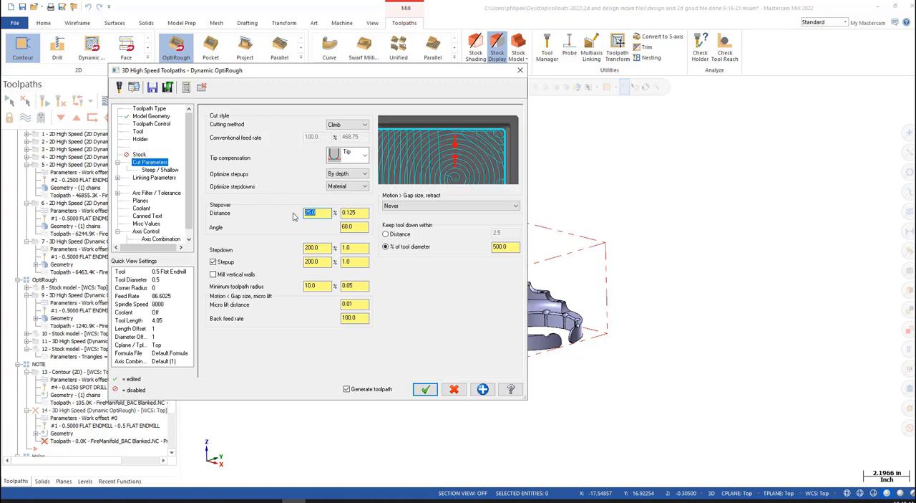
type("15")
left_click(350, 215)
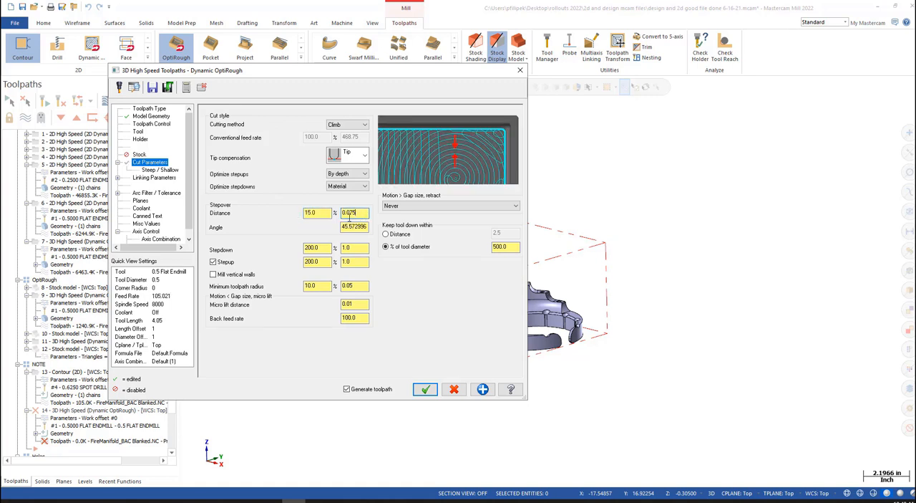
- Keep the stepdown as it is and set the stepup to 10 percent of the tool diameter
double_click(310, 248)
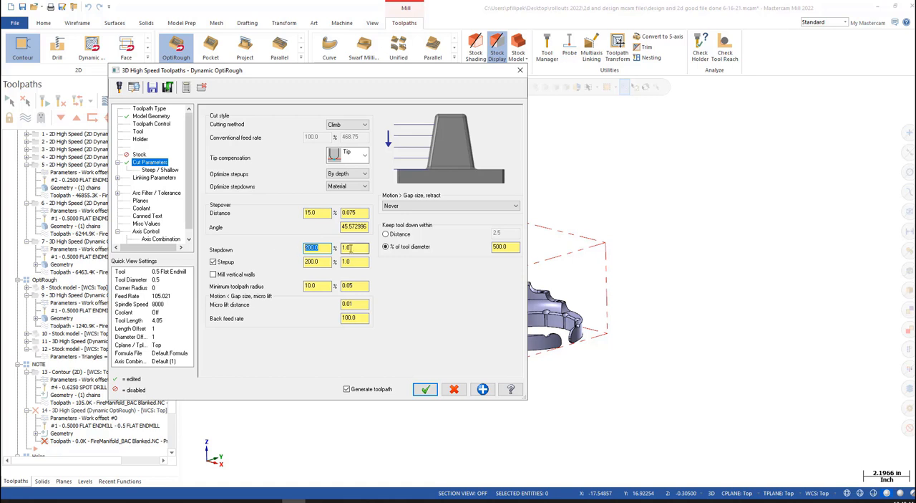
double_click(350, 248)
key("Tab")
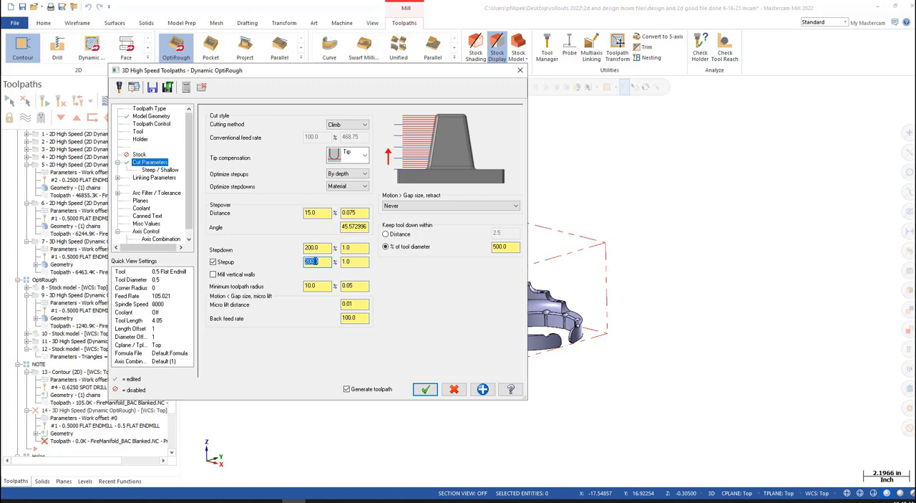
left_click(326, 264)
left_click_drag(326, 263, 304, 267)
type("10")
key("Return")
left_click(356, 263)
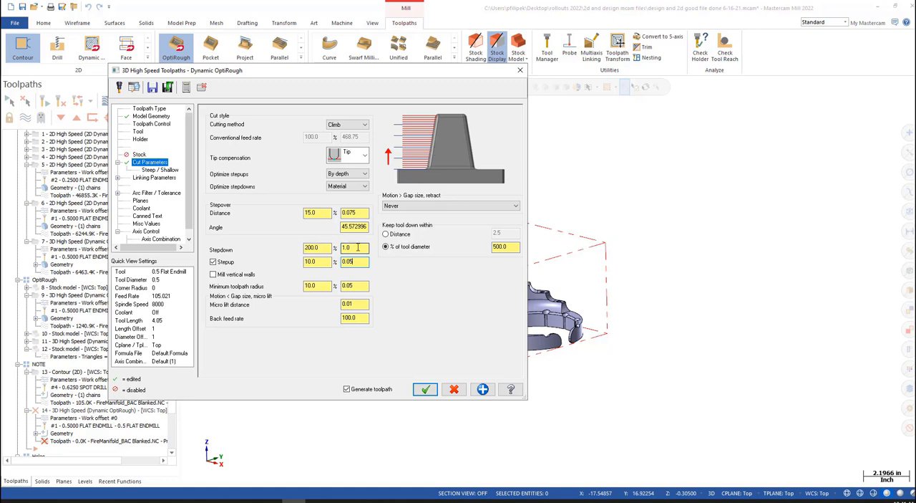
key("shift+Tab")
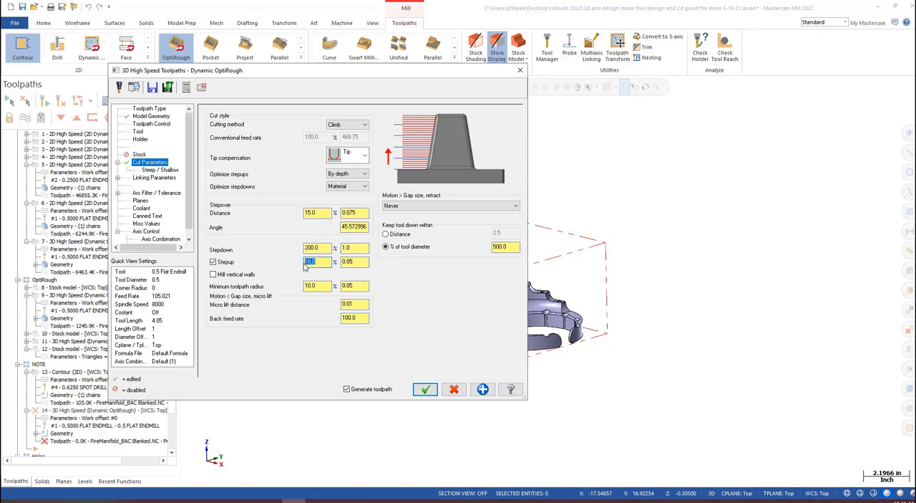
left_click(358, 262)
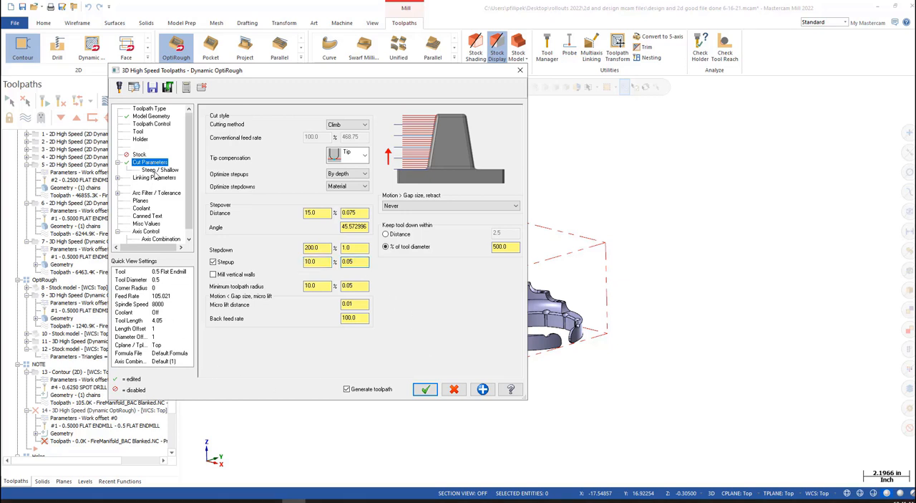
- Detect the part's Z depth limits for the steep/shallow settings and set the maximum depth to -3.0
left_click(147, 171)
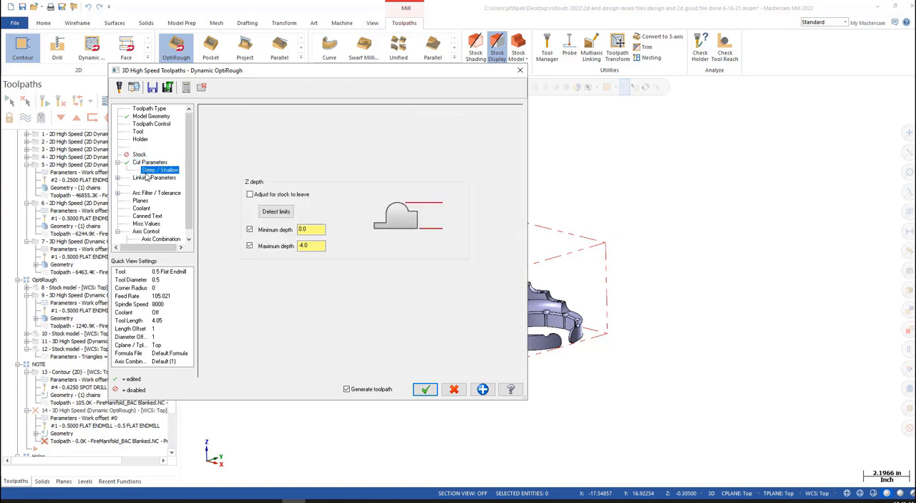
left_click(277, 212)
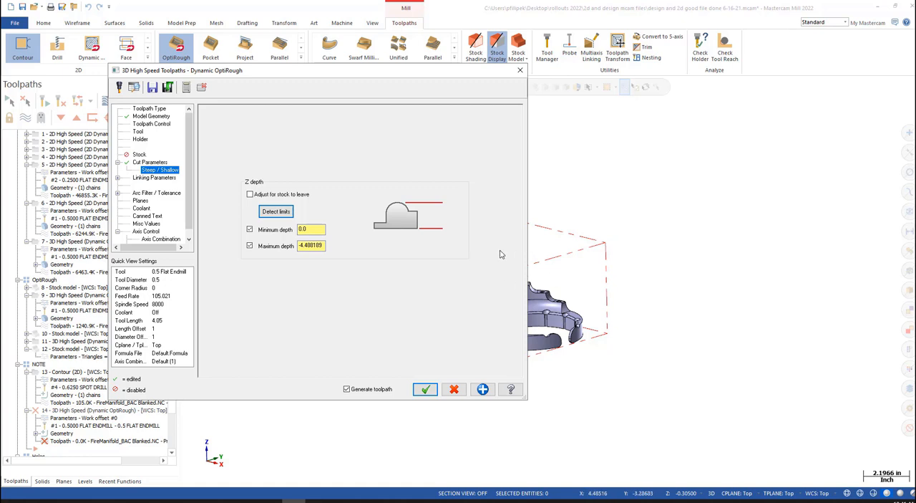
double_click(311, 246)
type("-3")
key("Return")
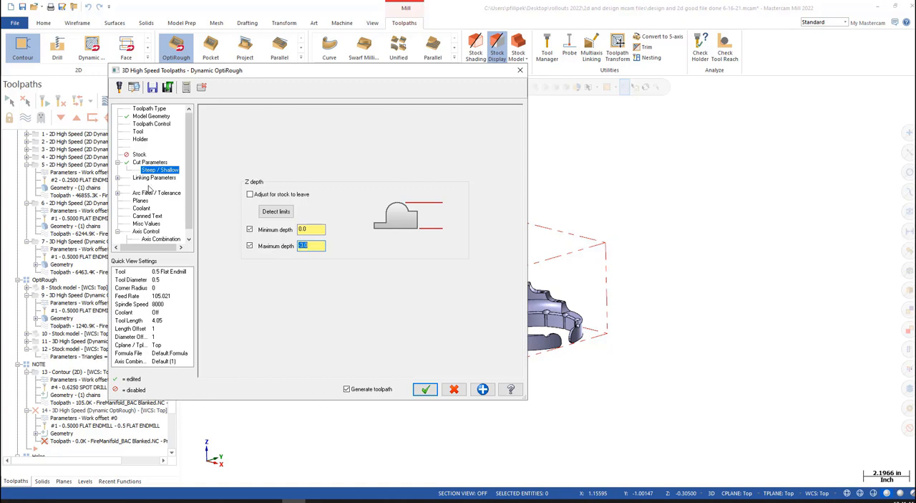
- Enable line/arc filtering with arcs also in XZ and YZ, set the cut tolerance share to 35 percent, and generate the toolpath
left_click(159, 193)
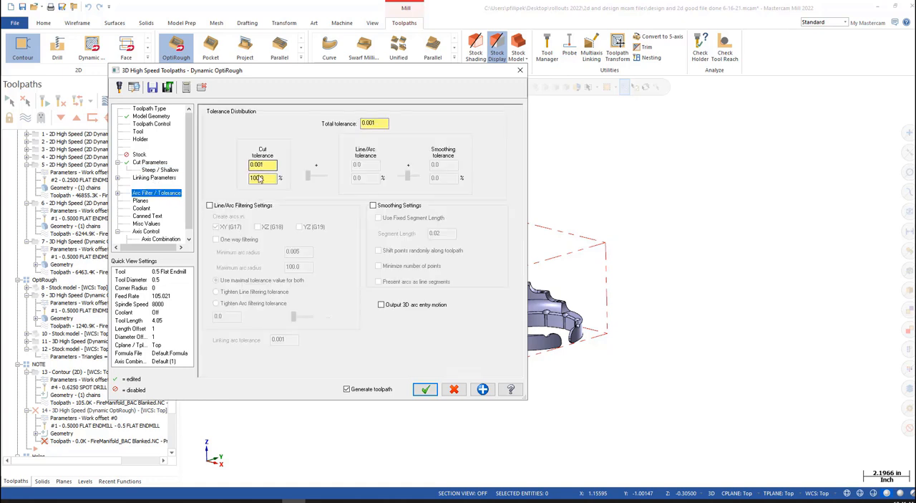
left_click(210, 206)
left_click(265, 227)
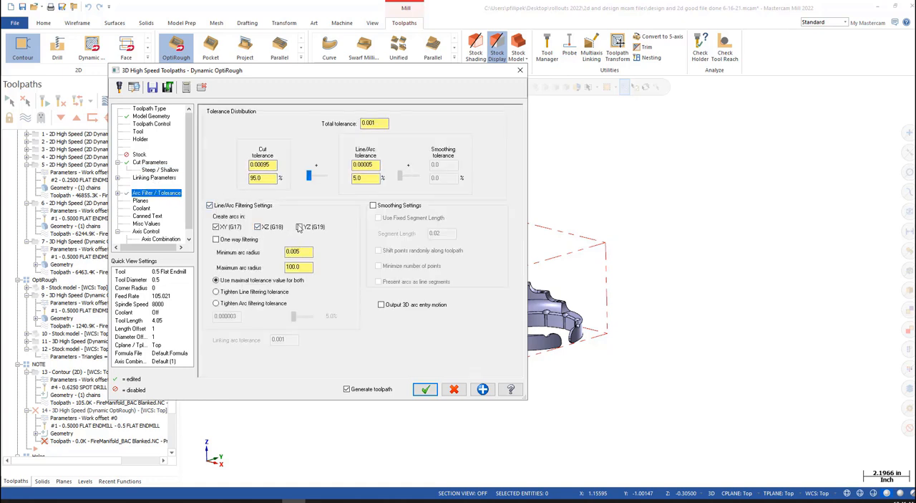
left_click(299, 227)
left_click(269, 179)
type("35")
key("Return")
left_click(345, 388)
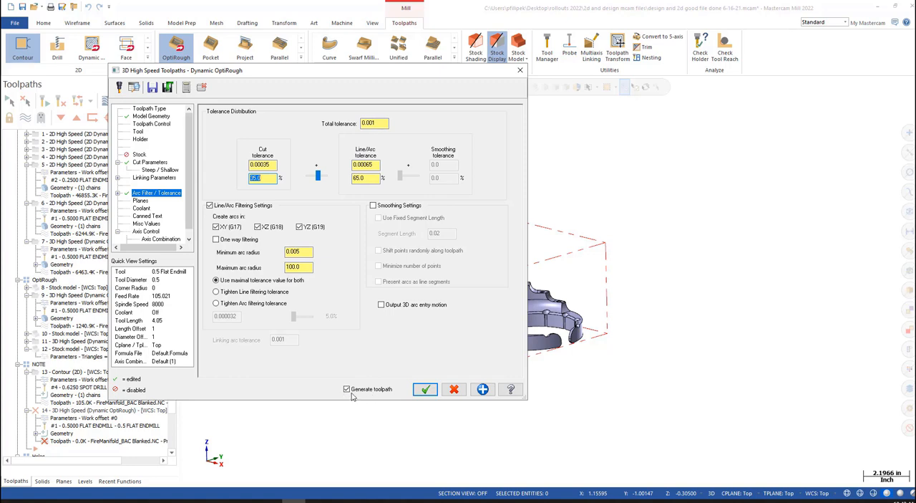
left_click(424, 389)
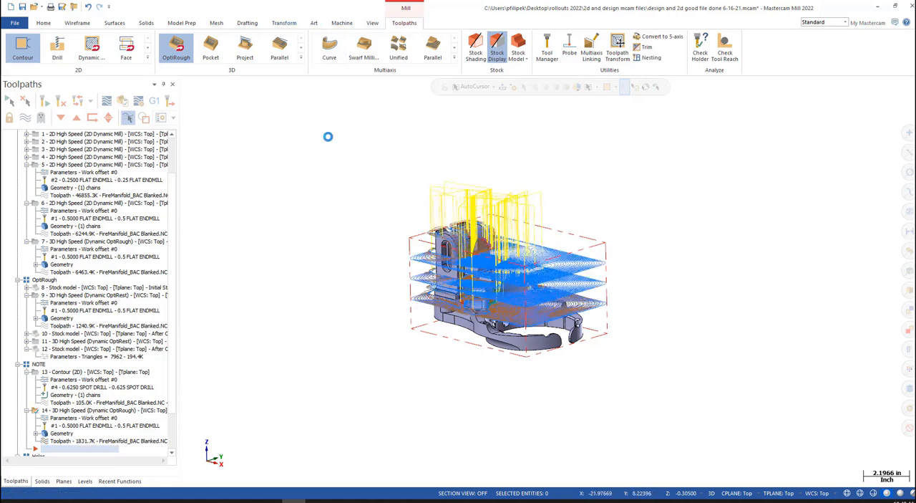
- Show the Levels manager and dismiss the Multi-Threading Manager
scroll(526, 285, "up", 3)
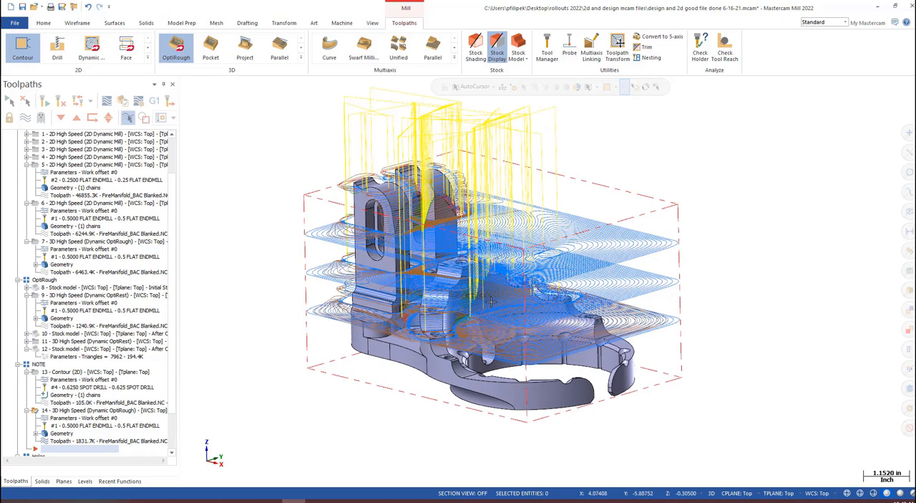
left_click(372, 23)
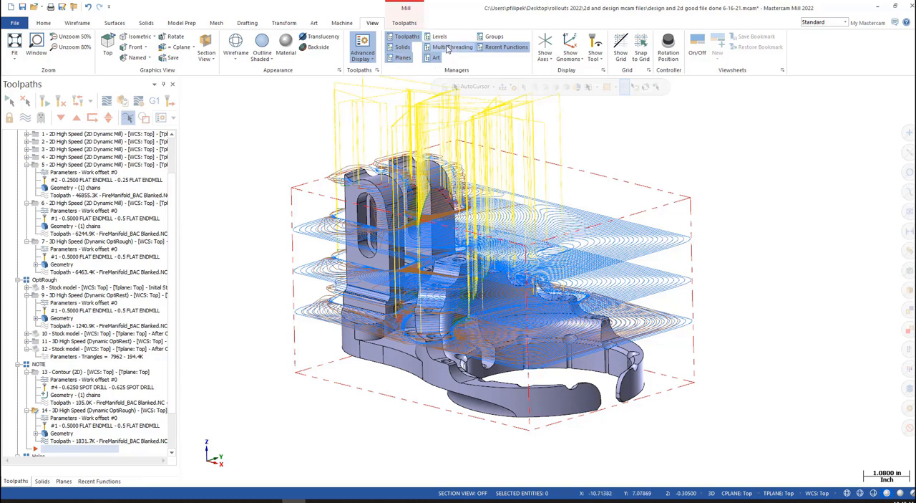
left_click(439, 38)
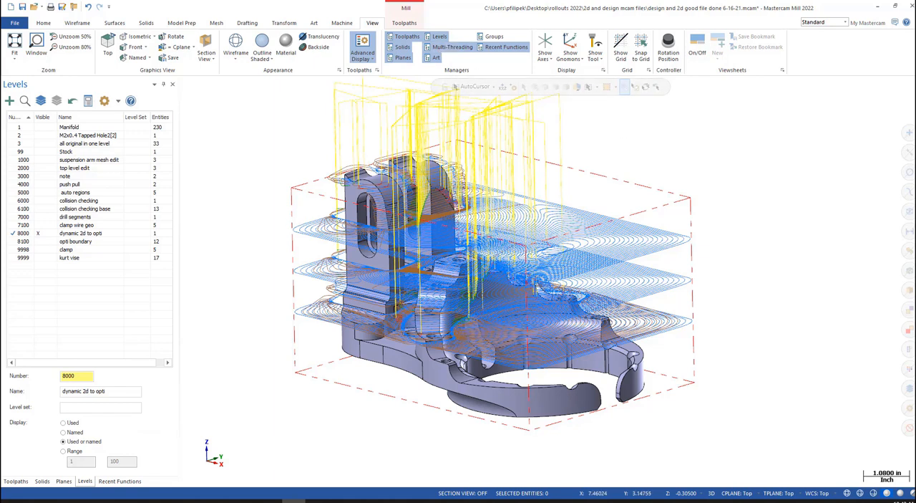
left_click_drag(915, 143, 286, 131)
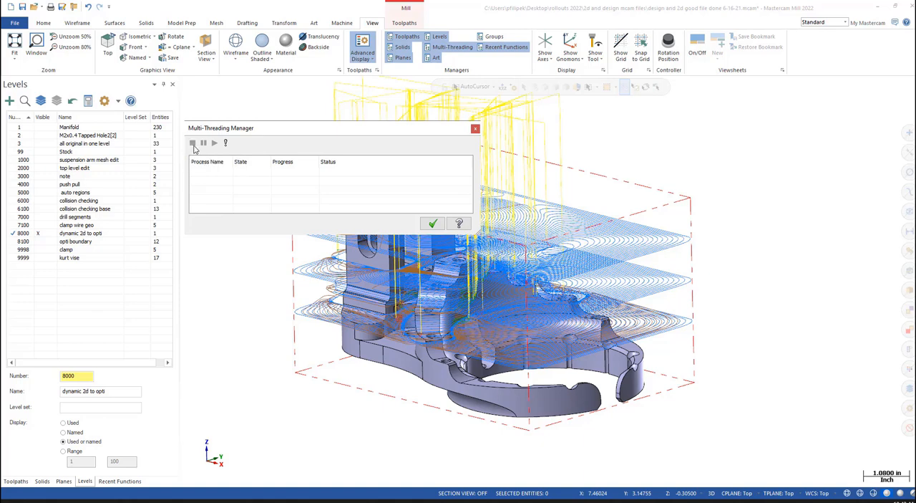
left_click(434, 221)
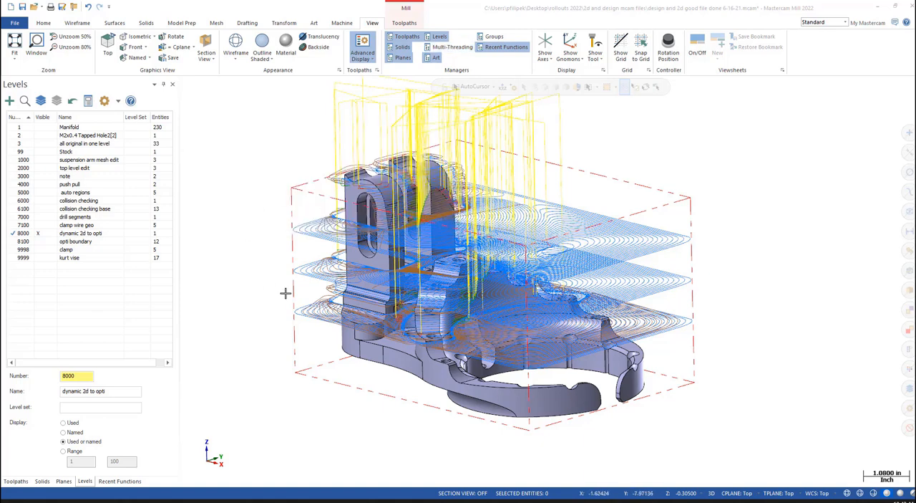
- Verify the new Dynamic OptiRough toolpath in a maximized Mastercam Simulator window, playing the cut through to the end
scroll(454, 311, "down", 4)
scroll(455, 311, "down", 2)
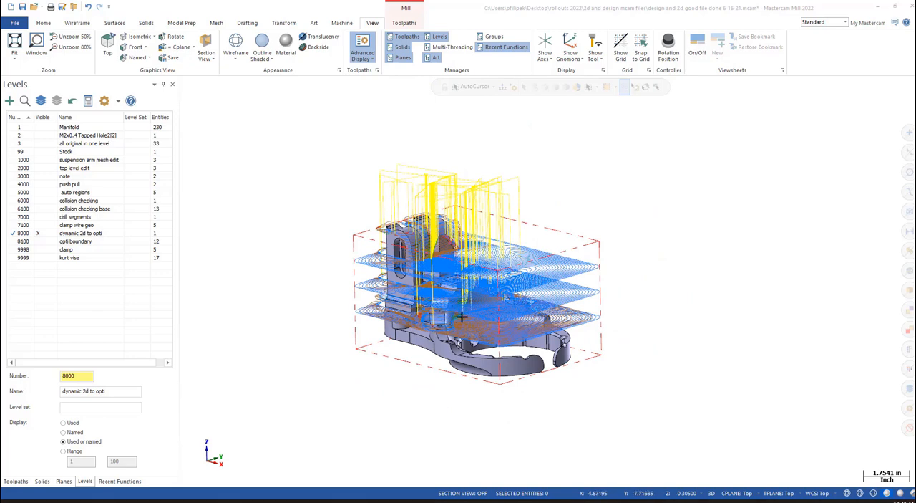
left_click(16, 481)
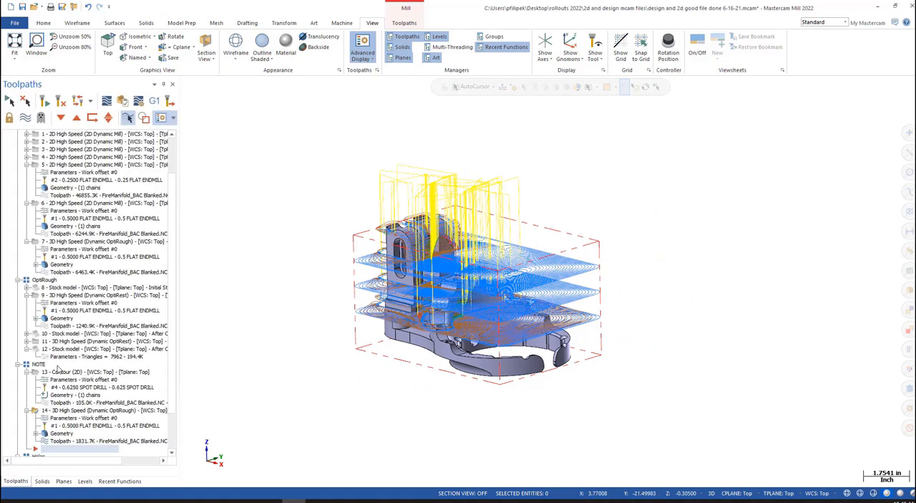
left_click(124, 102)
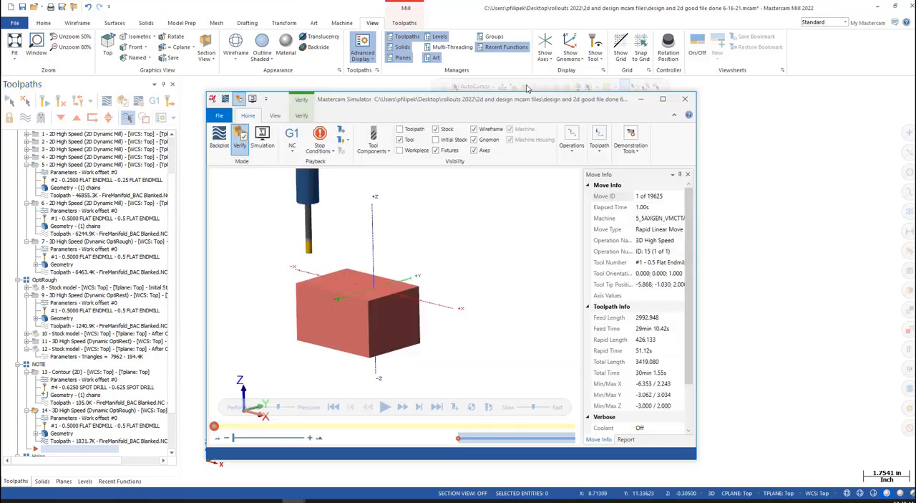
left_click(662, 99)
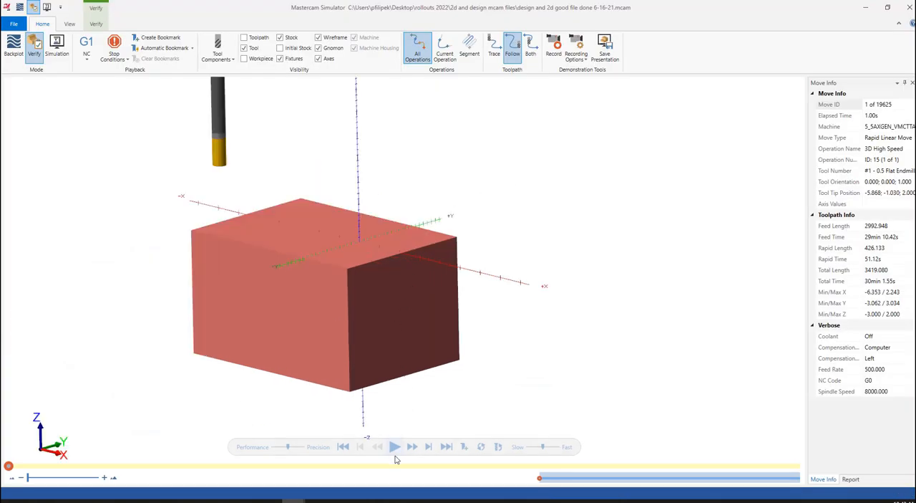
left_click(393, 451)
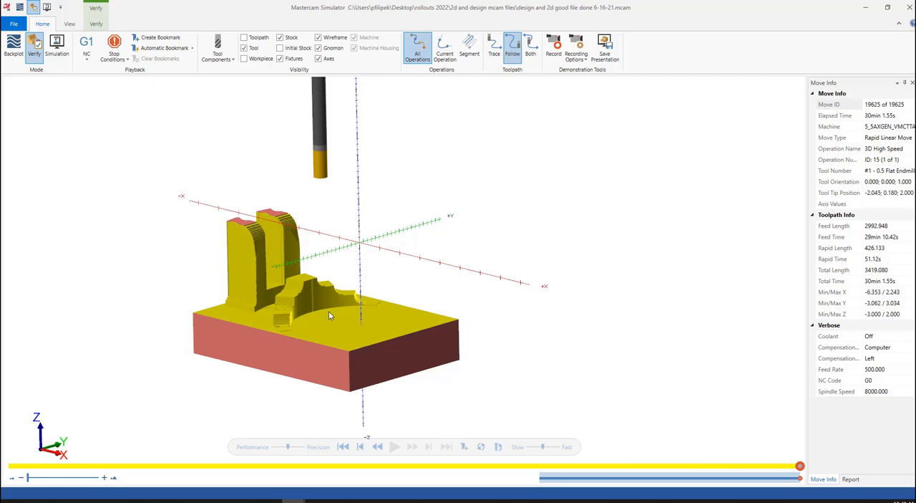
- Examine the stepped rim and upright arms of the simulated stock up close and from another angle, and close the simulator
scroll(252, 309, "up", 4)
scroll(363, 320, "up", 3)
mouse_move(364, 317)
middle_mouse_down()
mouse_move(335, 317)
mouse_move(366, 316)
middle_mouse_up()
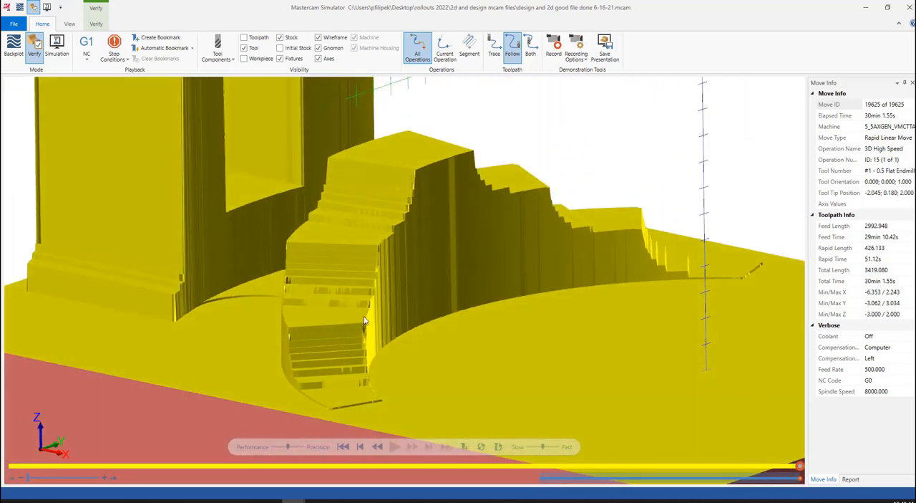
scroll(366, 316, "down", 5)
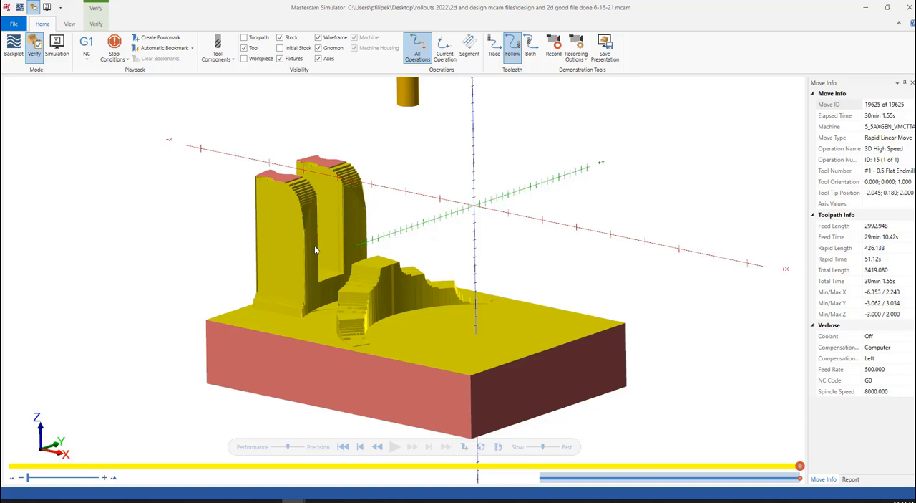
middle_click_drag(371, 272, 361, 288)
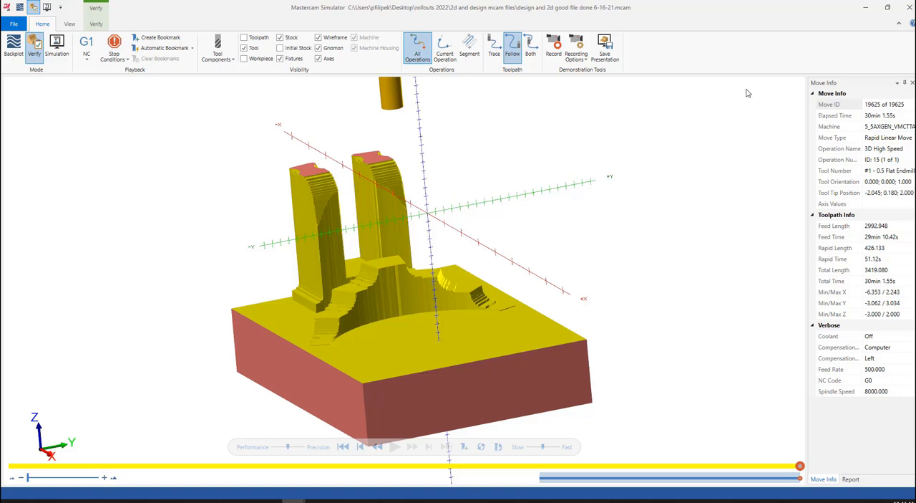
left_click(909, 6)
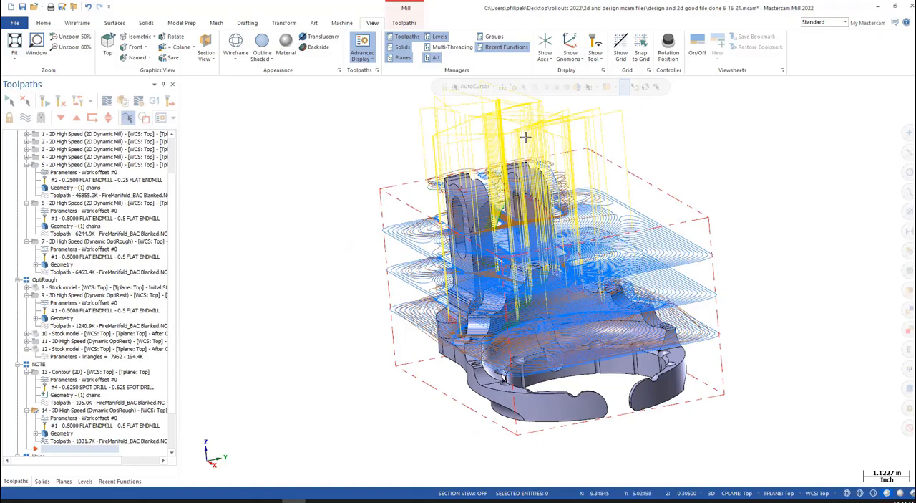
- Hide the OptiRough toolpath display and make level 5000, auto regions, the active level
left_click(27, 119)
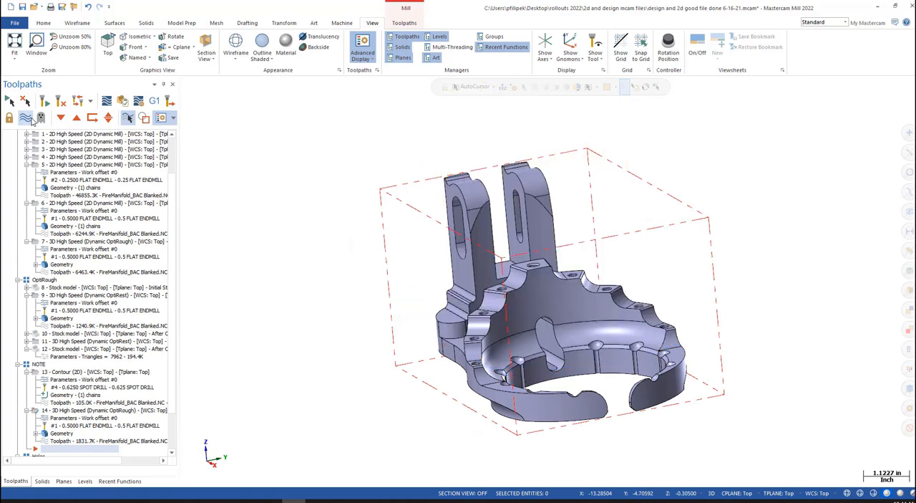
scroll(305, 222, "down", 1)
left_click(84, 480)
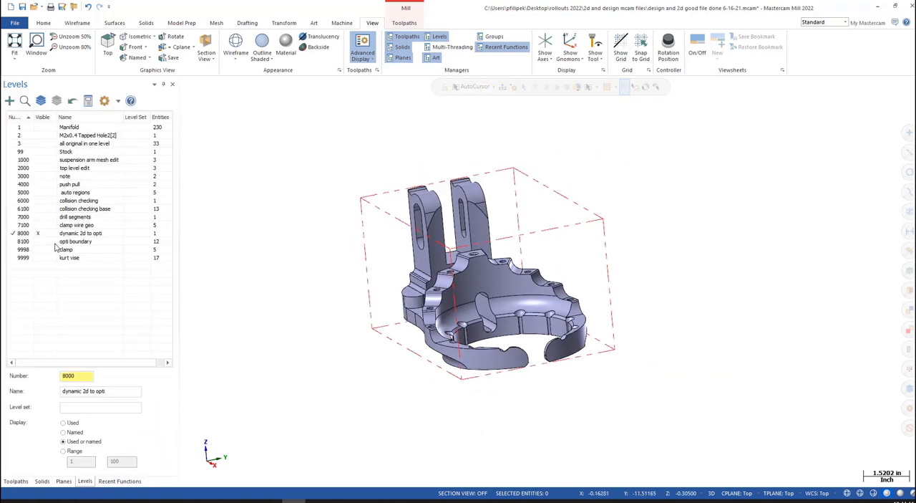
left_click(29, 192)
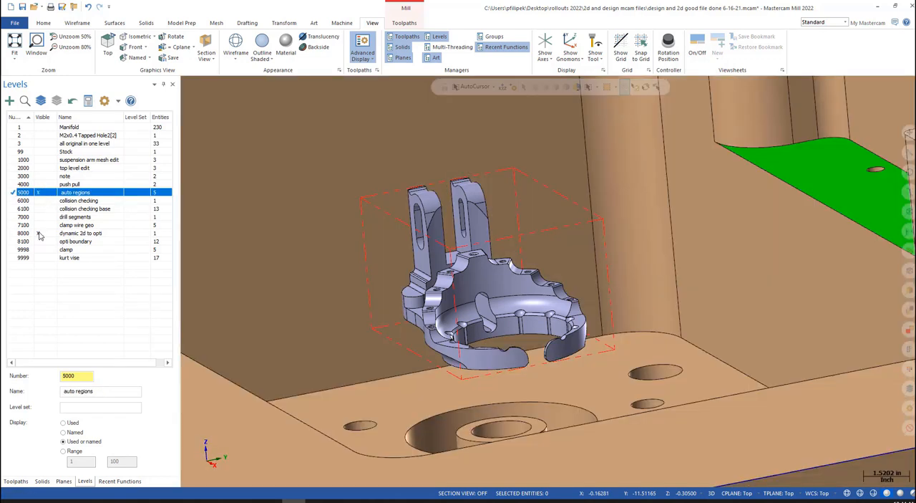
- Hide level 8000, dynamic 2d to opti, and bring up the milling toolpath commands
left_click(41, 234)
scroll(423, 229, "down", 5)
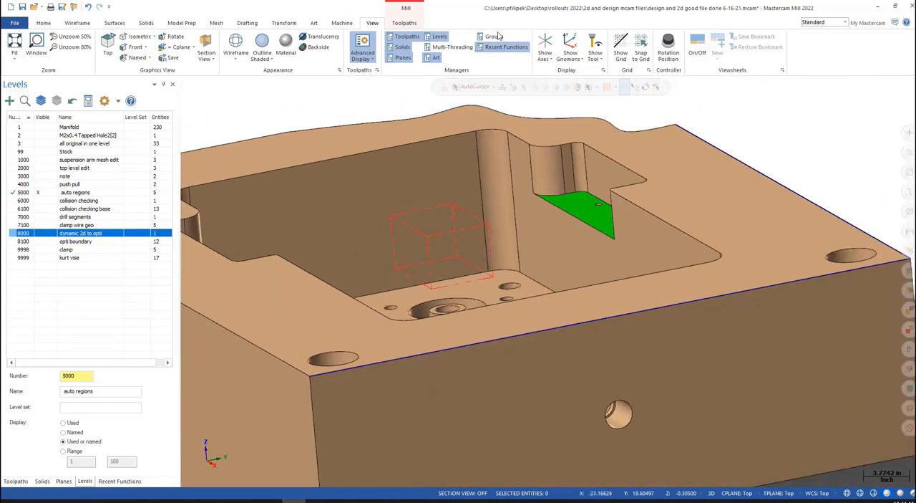
left_click(412, 20)
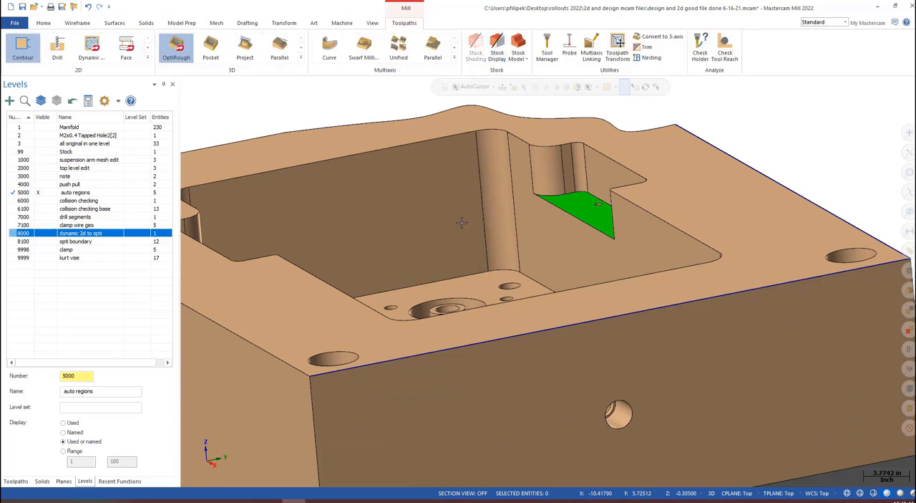
- Examine the green, blue and orange pocket floors of the manifold from overhead, up close and at an angle
scroll(495, 259, "down", 2)
middle_click_drag(477, 268, 537, 301)
scroll(497, 242, "down", 4)
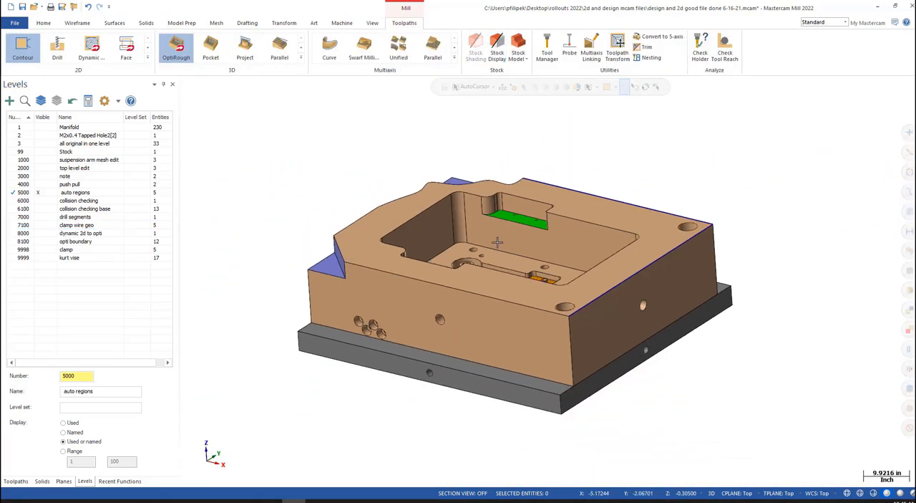
middle_click_drag(501, 249, 492, 310)
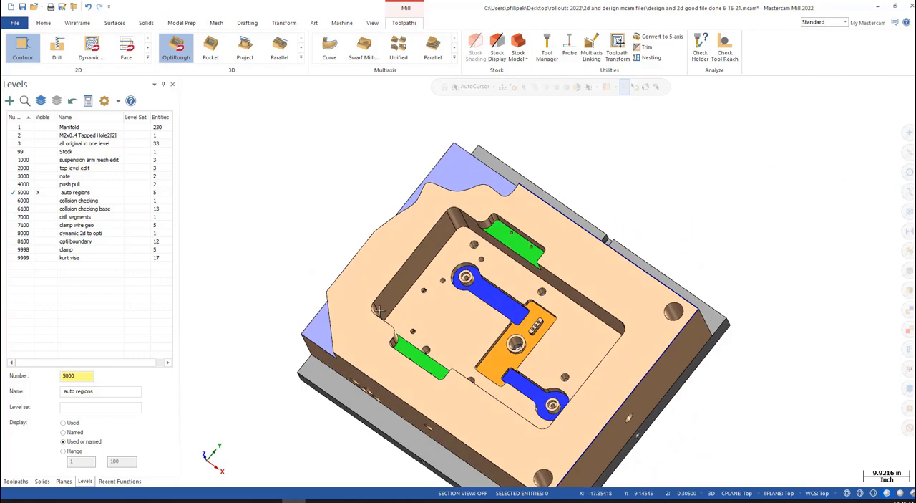
scroll(494, 361, "up", 5)
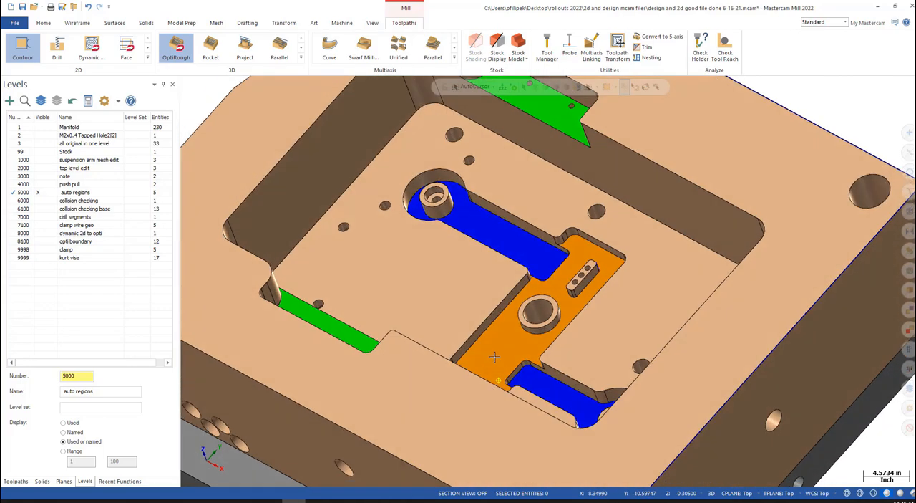
middle_click_drag(494, 357, 483, 370)
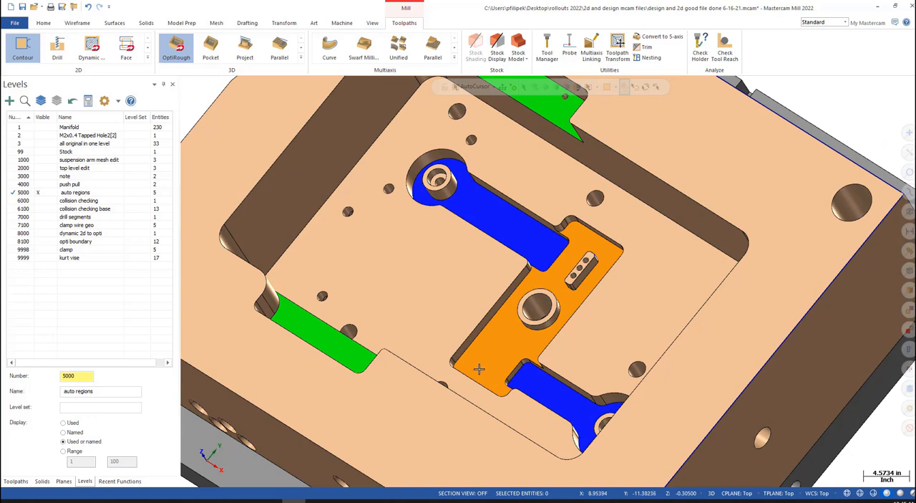
scroll(479, 348, "down", 2)
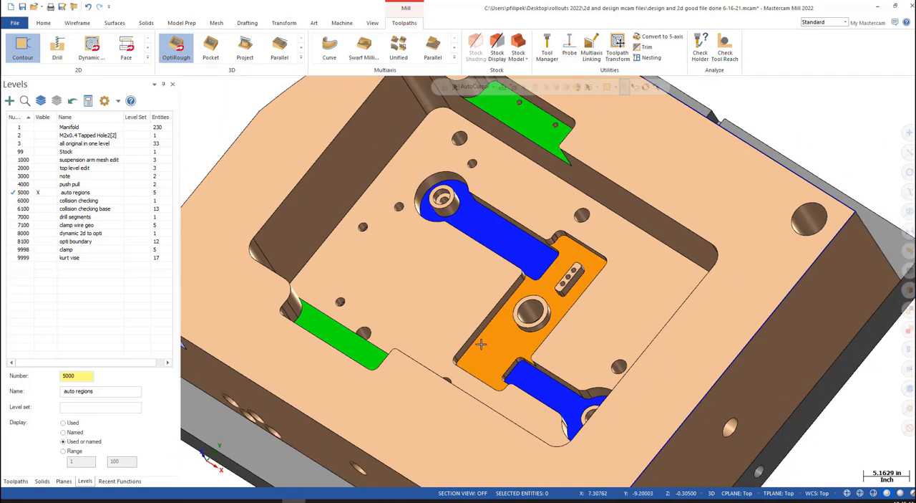
mouse_move(497, 293)
middle_mouse_down()
mouse_move(510, 279)
mouse_move(502, 292)
middle_mouse_up()
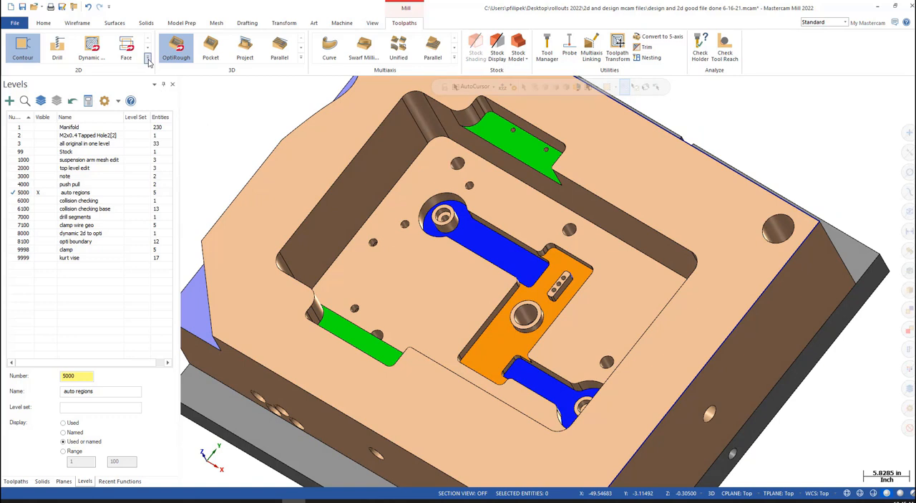
- Start a Dynamic Mill toolpath and choose the two green ledge faces as its automatic regions with solid face chaining
left_click(99, 57)
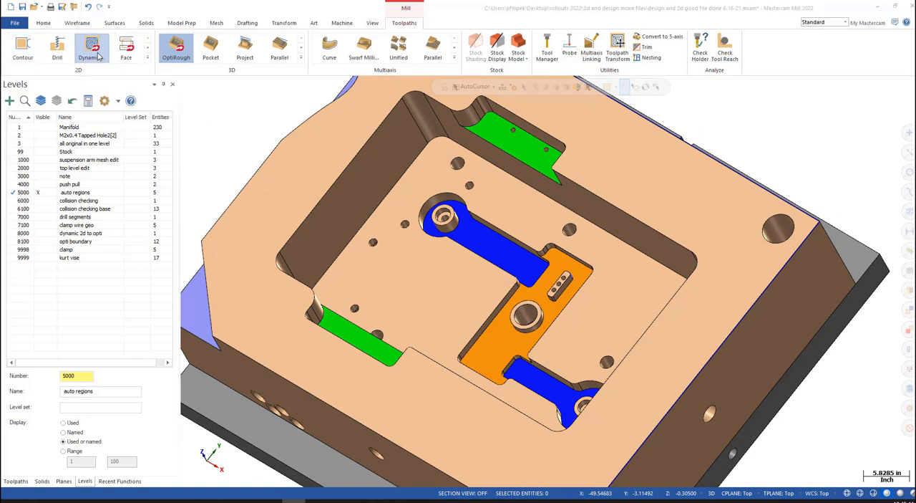
left_click_drag(69, 101, 210, 98)
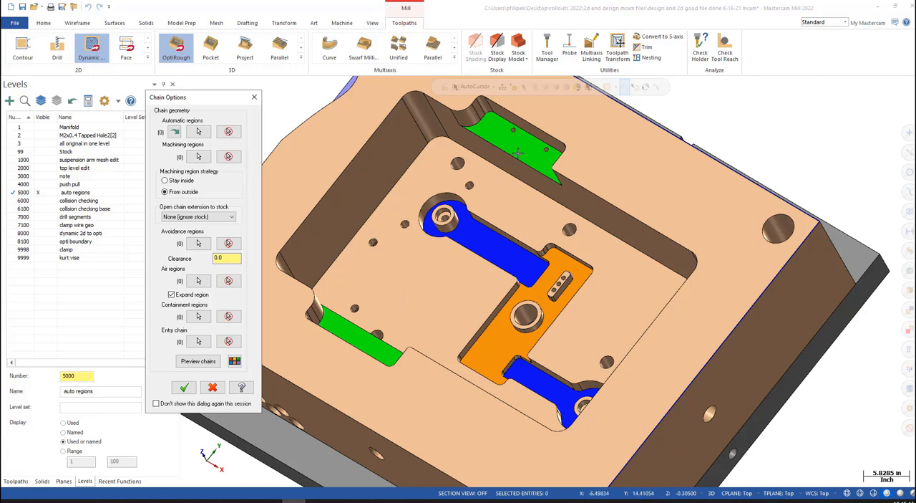
left_click(200, 131)
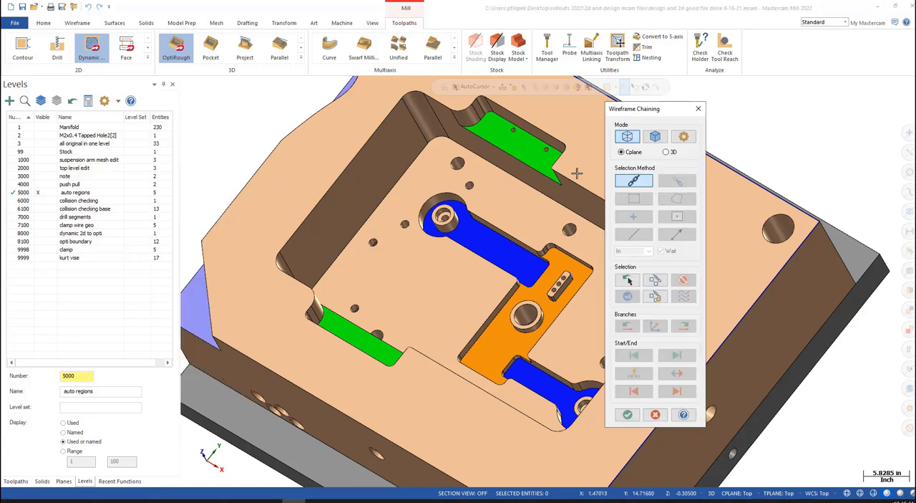
left_click(655, 137)
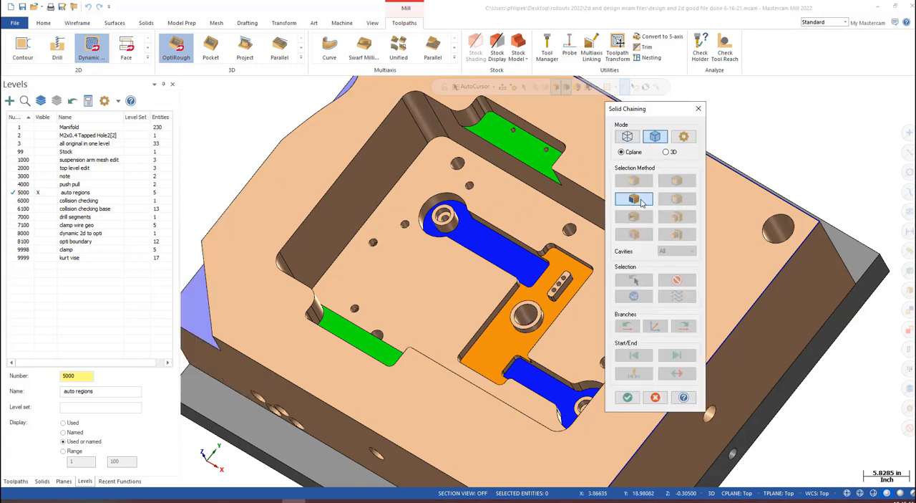
left_click(639, 201)
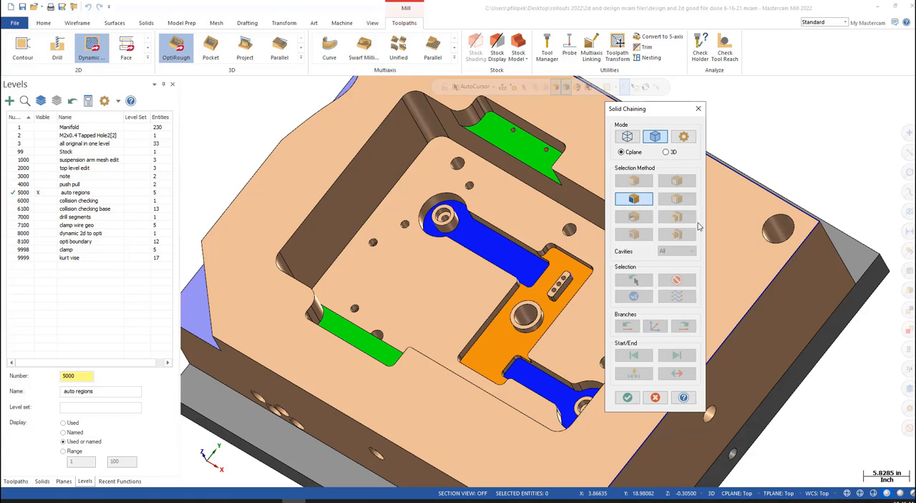
left_click(527, 164)
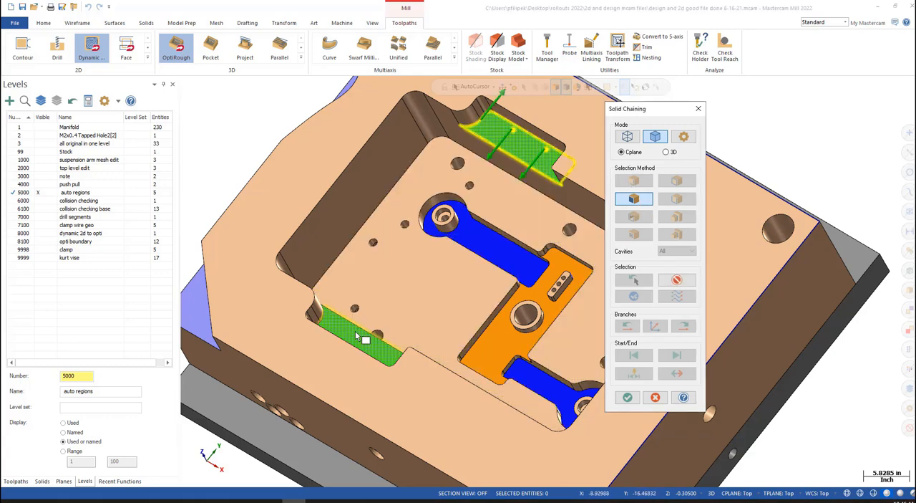
left_click(356, 334)
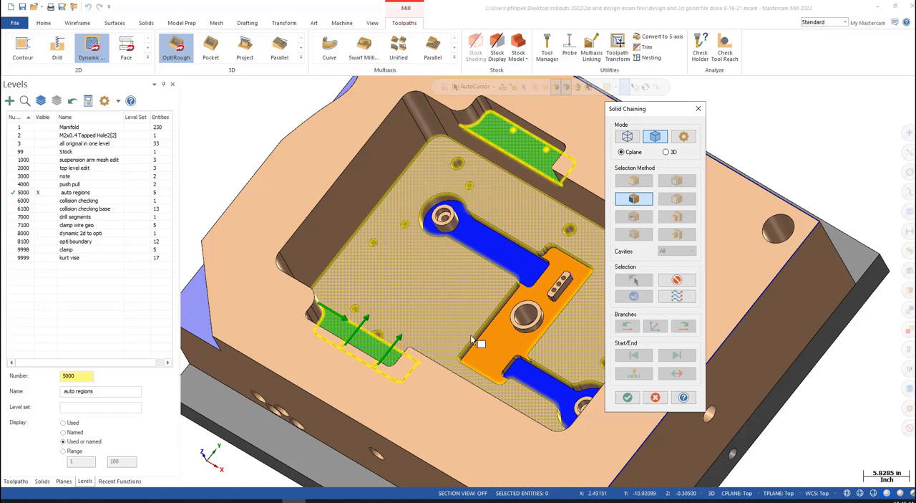
scroll(487, 348, "down", 3)
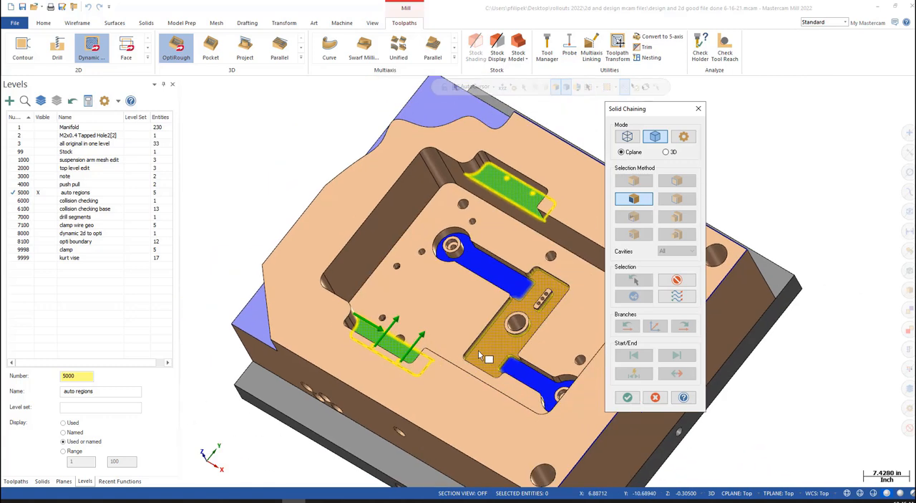
middle_click_drag(478, 350, 521, 331)
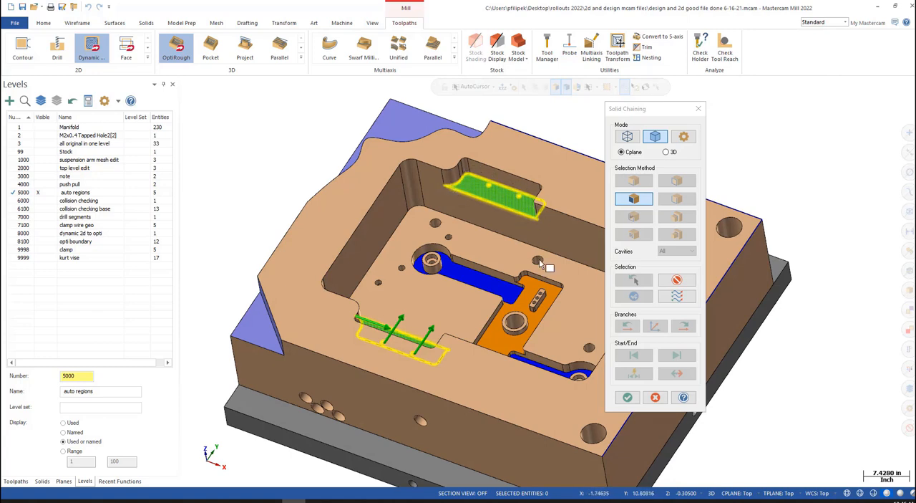
left_click(625, 396)
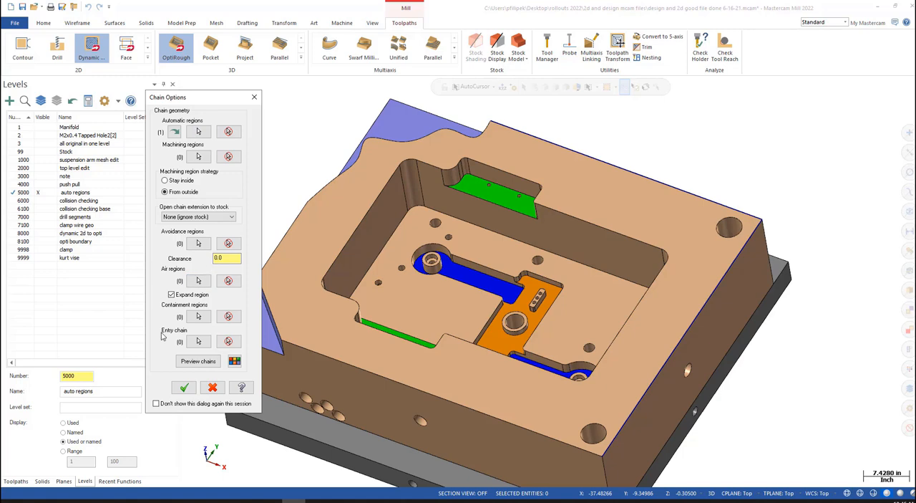
- Preview the chains on the two green ledges, inspect their machining and air areas from several angles, and turn the preview off
left_click(188, 360)
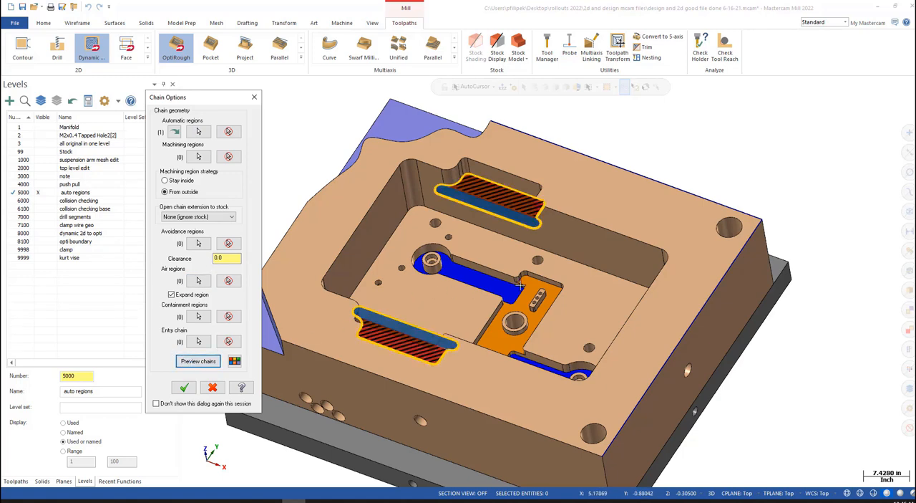
middle_click_drag(520, 285, 480, 283)
scroll(527, 222, "up", 2)
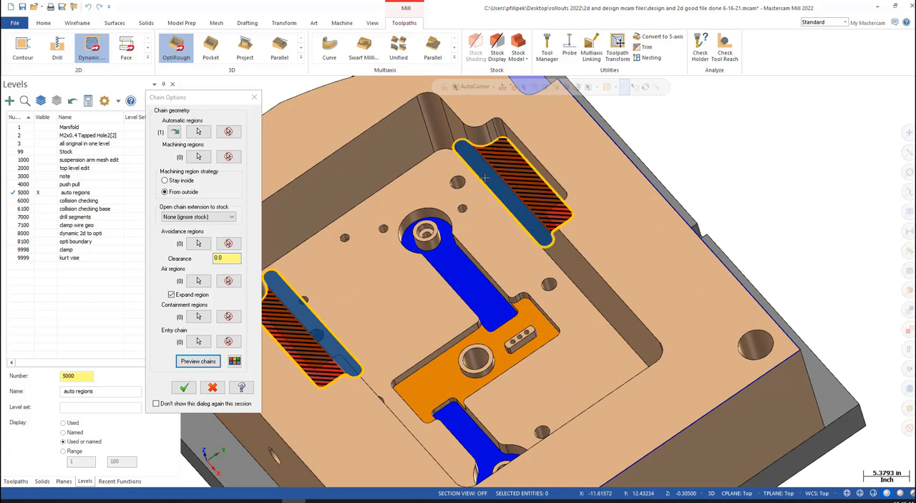
scroll(610, 205, "down", 2)
middle_click_drag(612, 207, 546, 287)
scroll(545, 287, "down", 2)
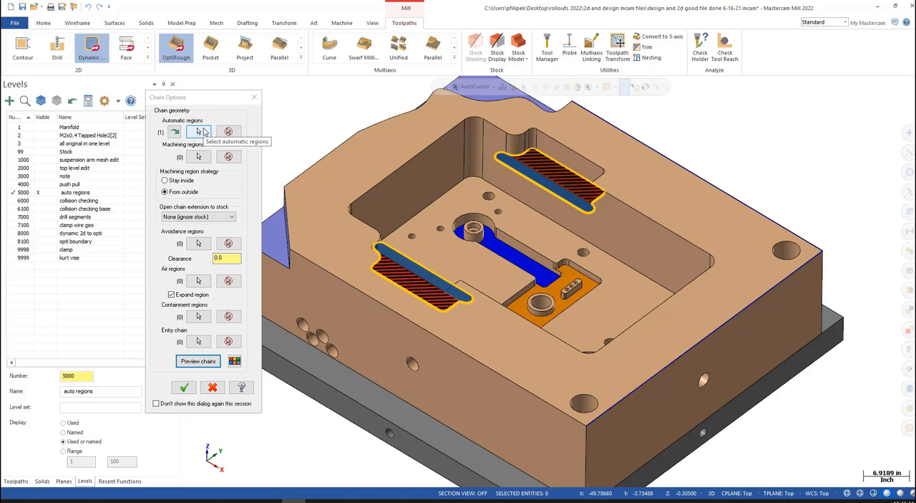
scroll(612, 189, "down", 4)
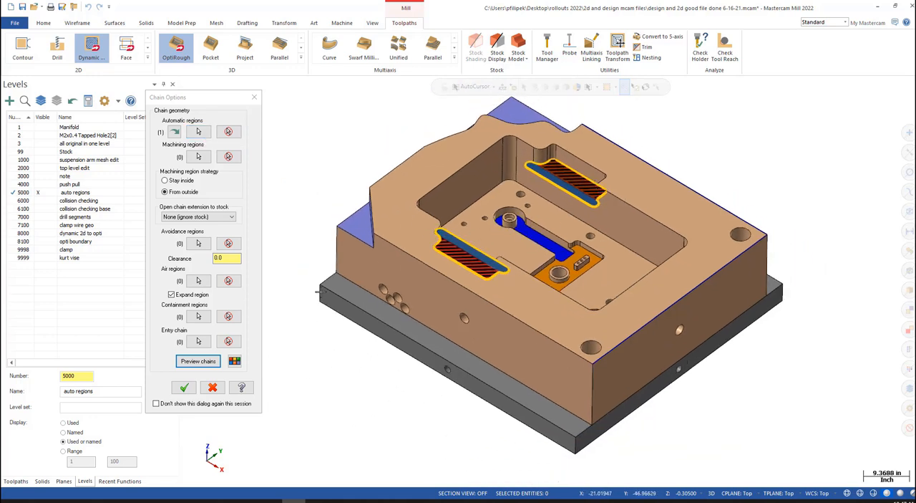
left_click(198, 361)
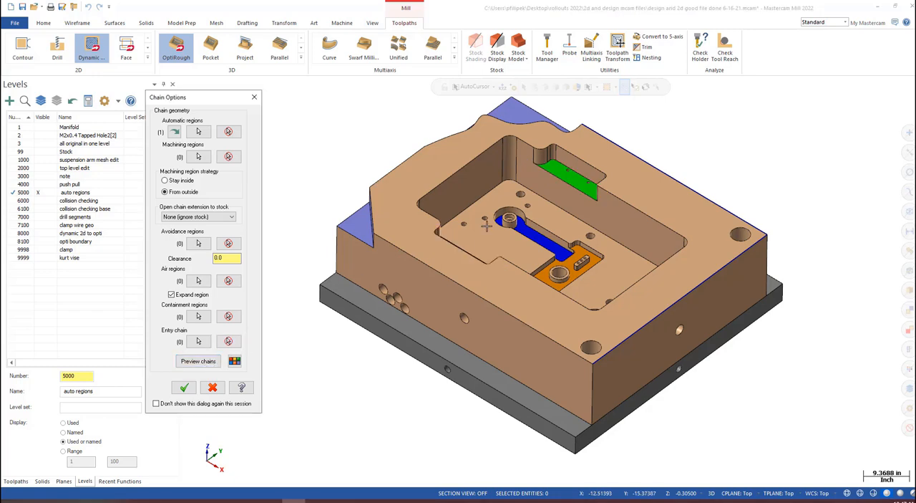
- Add the orange floor face and the two blue floor faces to the existing automatic region chain in the Chain Manager
scroll(573, 276, "up", 5)
middle_click_drag(573, 278, 619, 354)
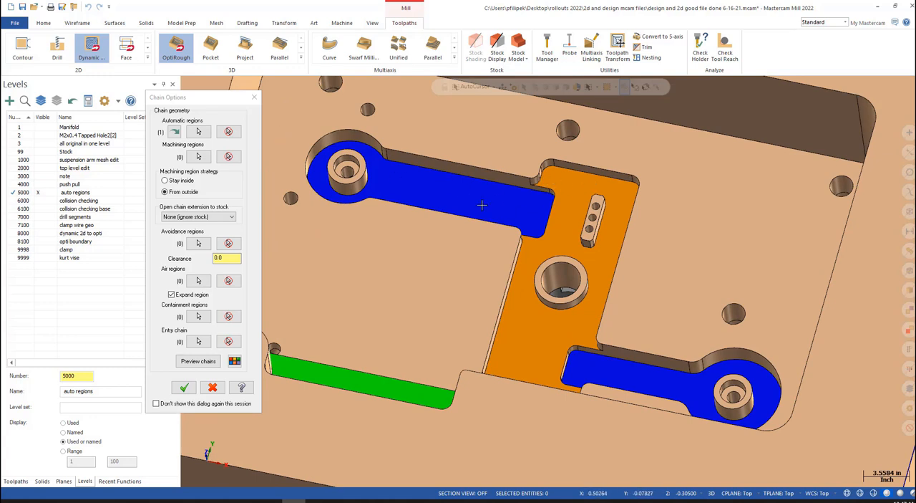
left_click(198, 131)
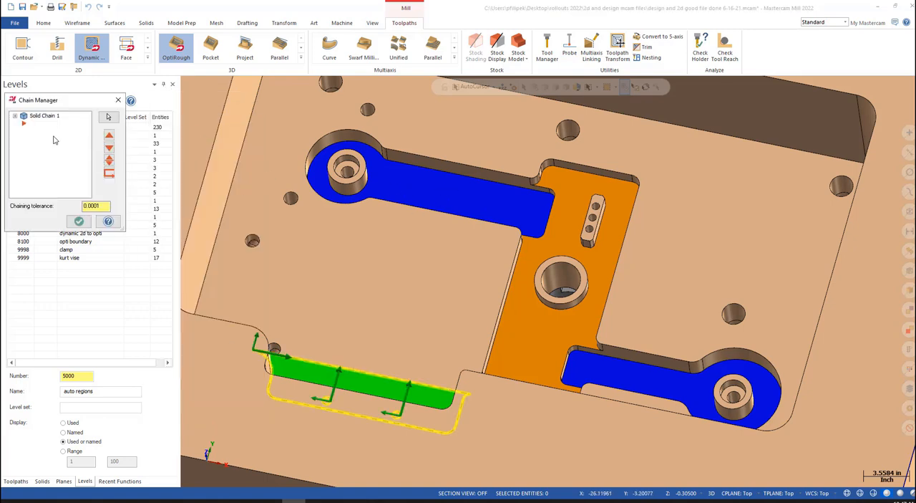
left_click(14, 116)
right_click(39, 132)
left_click(56, 140)
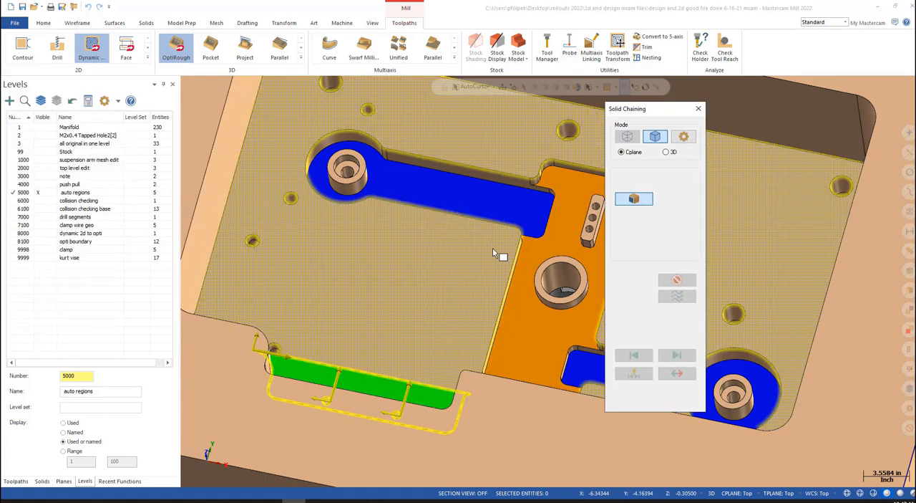
left_click(490, 203)
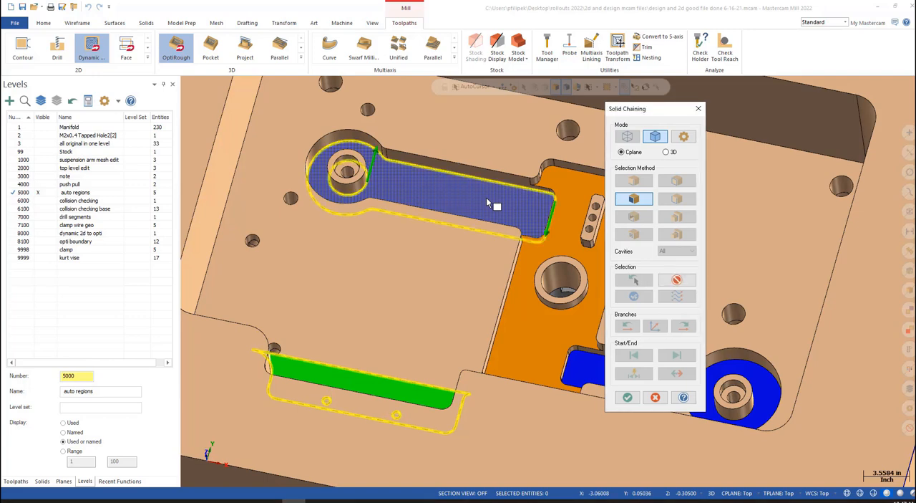
left_click(537, 308)
left_click(572, 373)
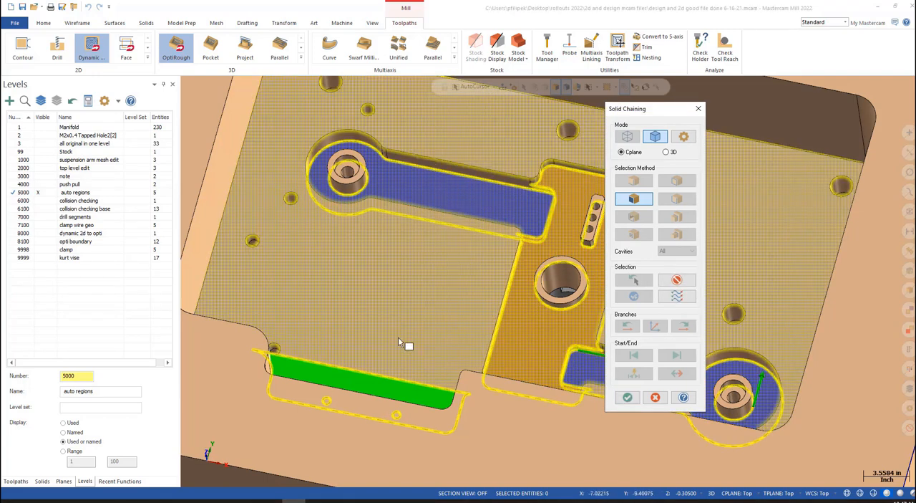
left_click(629, 397)
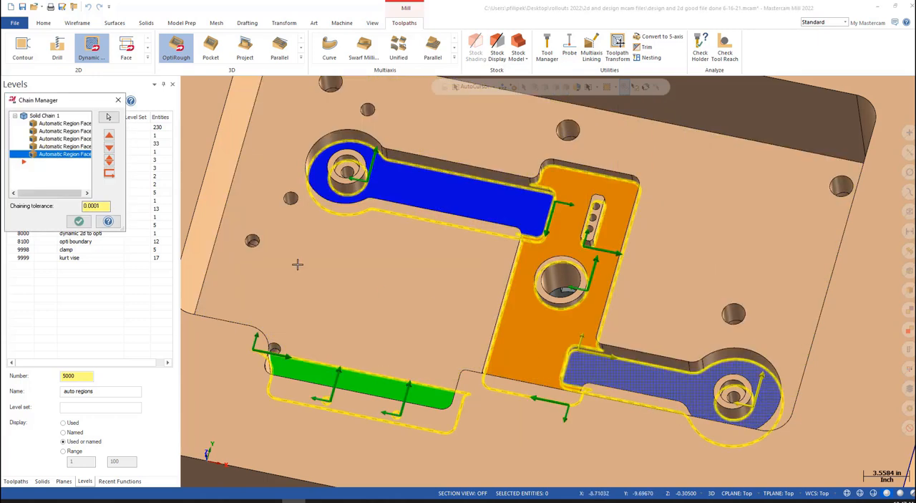
left_click(79, 221)
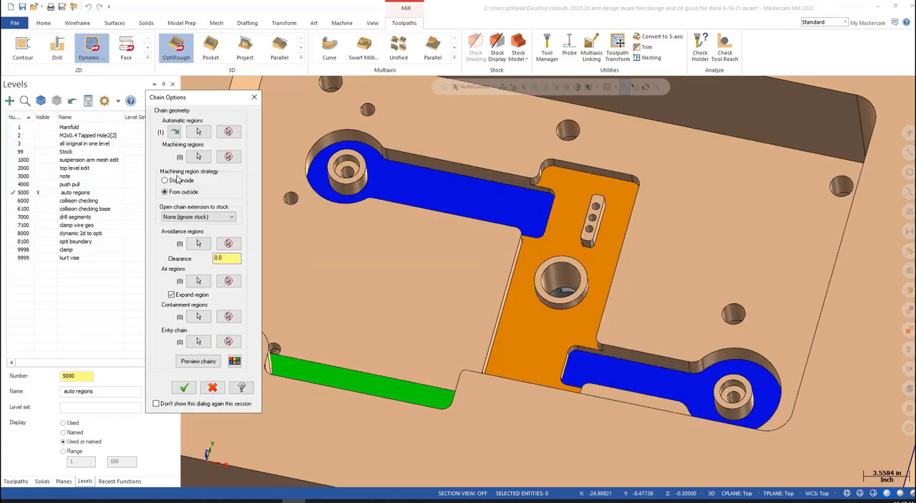
- Preview the chains for all five pocket floors, inspect the areas around the central boss up close, and turn the preview off
left_click(198, 361)
scroll(436, 238, "down", 2)
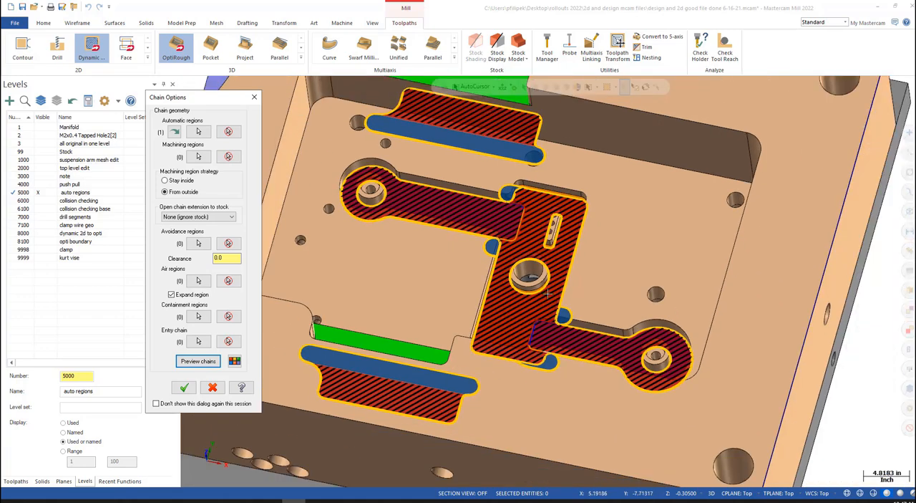
mouse_move(559, 294)
middle_mouse_down()
mouse_move(583, 260)
mouse_move(555, 310)
mouse_move(562, 293)
middle_mouse_up()
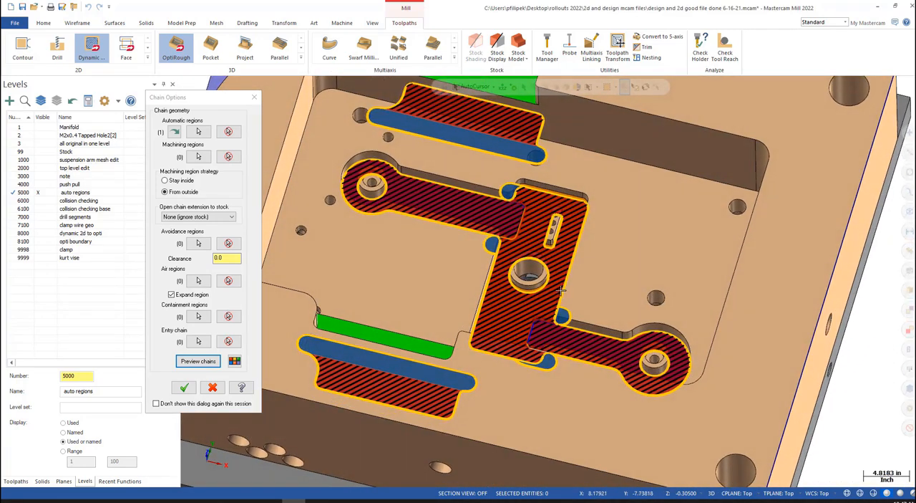
scroll(537, 281, "up", 8)
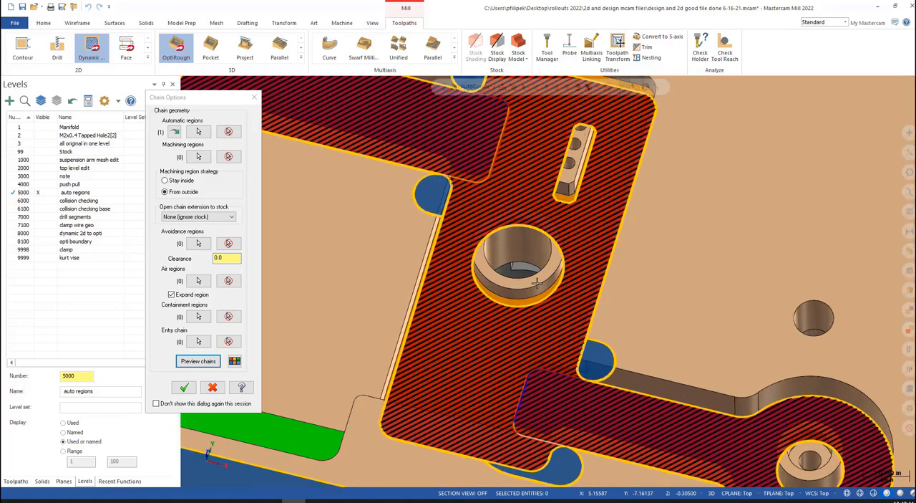
scroll(524, 301, "down", 10)
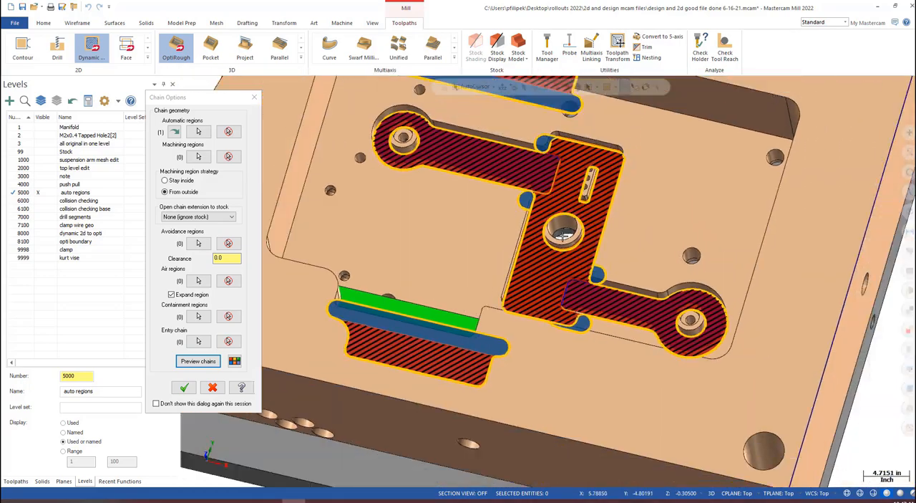
scroll(562, 236, "down", 1)
middle_click_drag(563, 236, 522, 253)
left_click(206, 364)
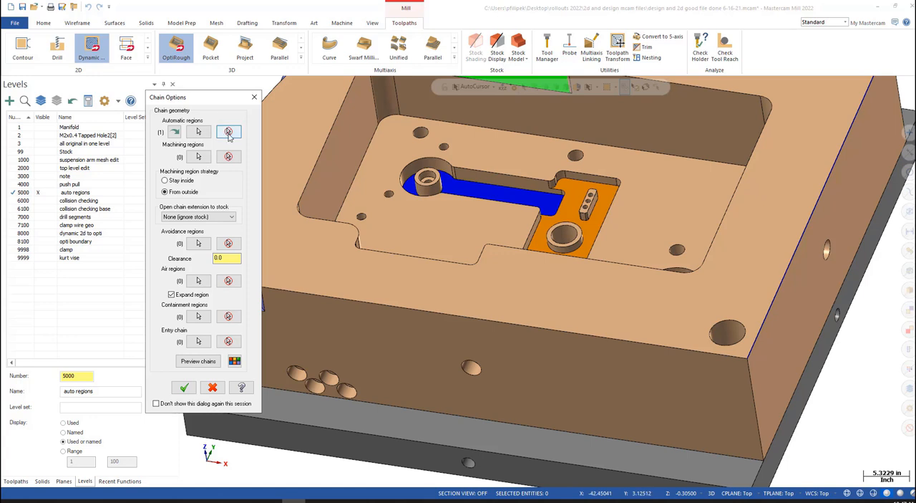
- Set only the orange floor face as the automatic region using solid face chaining
left_click(228, 133)
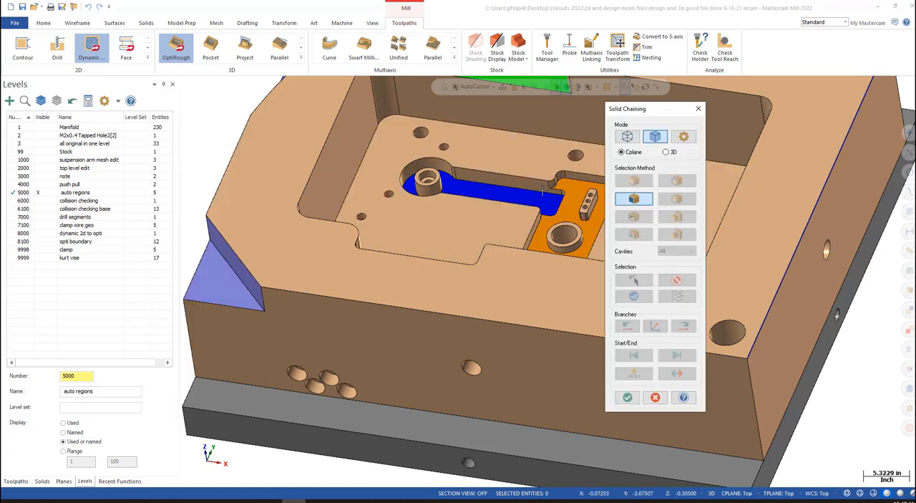
left_click(567, 207)
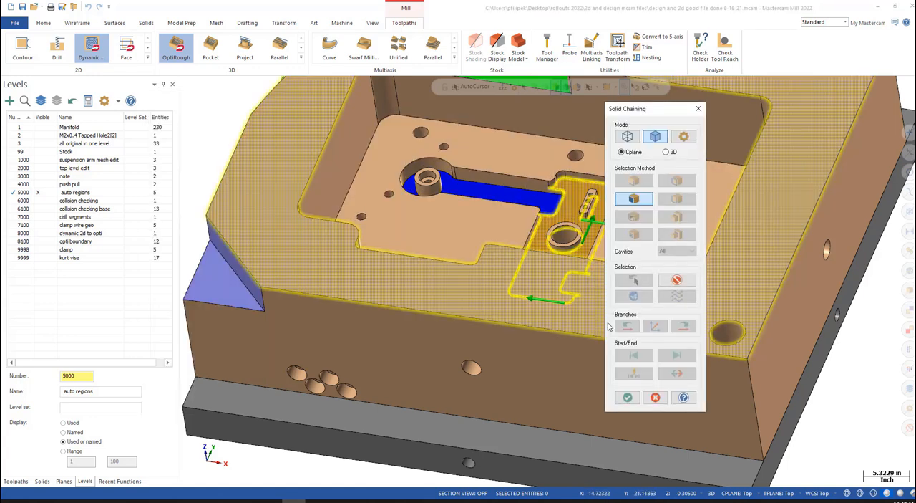
left_click(627, 398)
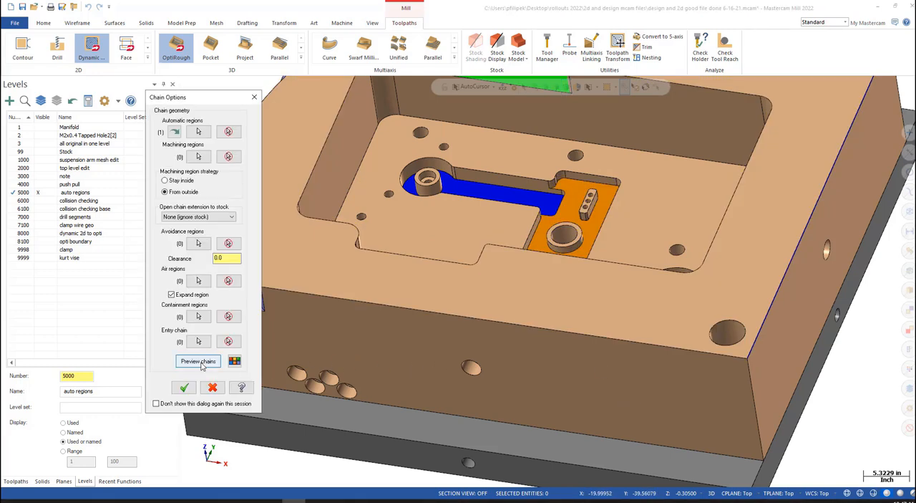
- Preview the chains for the orange floor and examine the air areas where it opens into the two blue channels
left_click(198, 361)
scroll(528, 240, "up", 3)
middle_click_drag(527, 240, 548, 329)
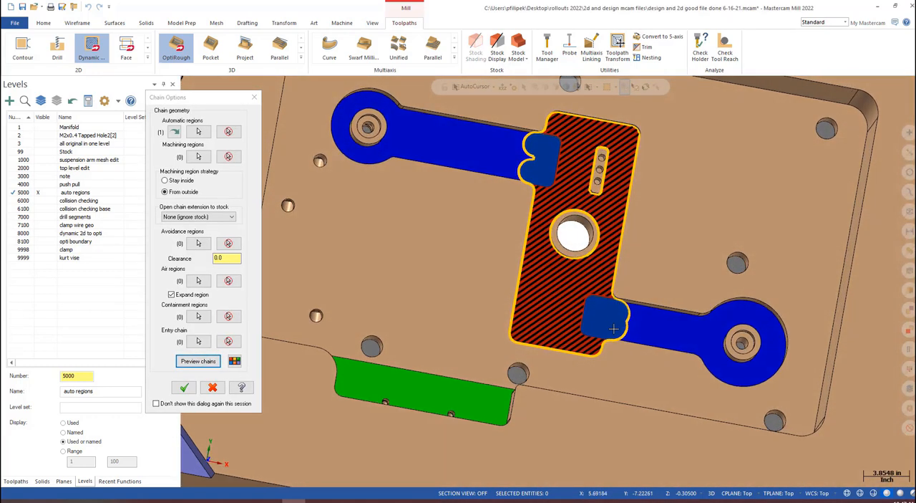
scroll(634, 333, "up", 3)
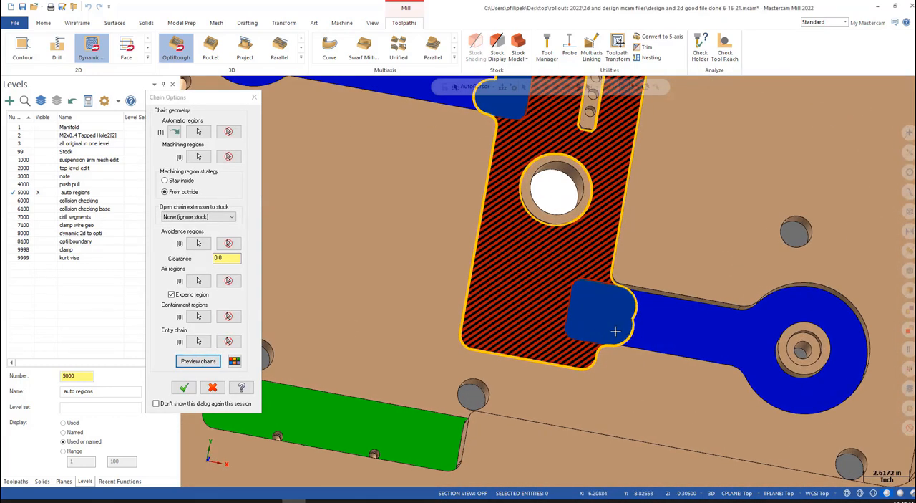
scroll(616, 330, "down", 2)
middle_click_drag(615, 331, 576, 252)
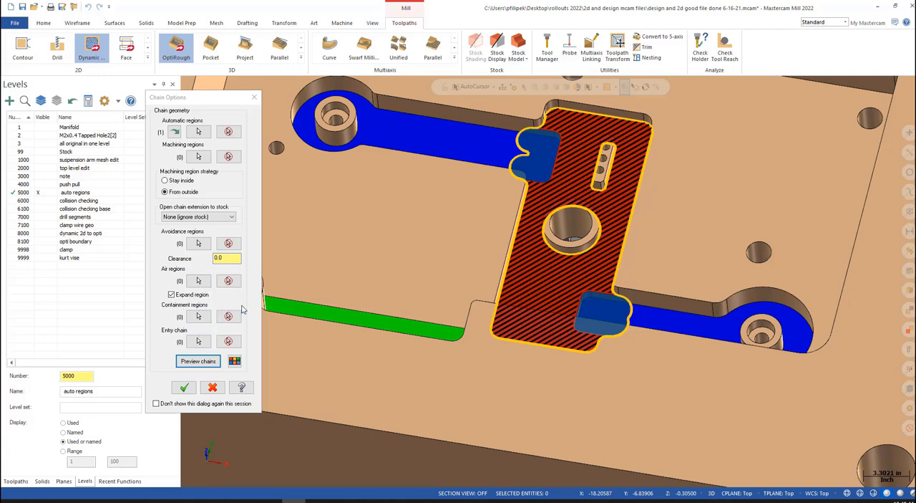
- Clear the automatic region and choose the green ledge face on the back wall in its place
left_click(229, 133)
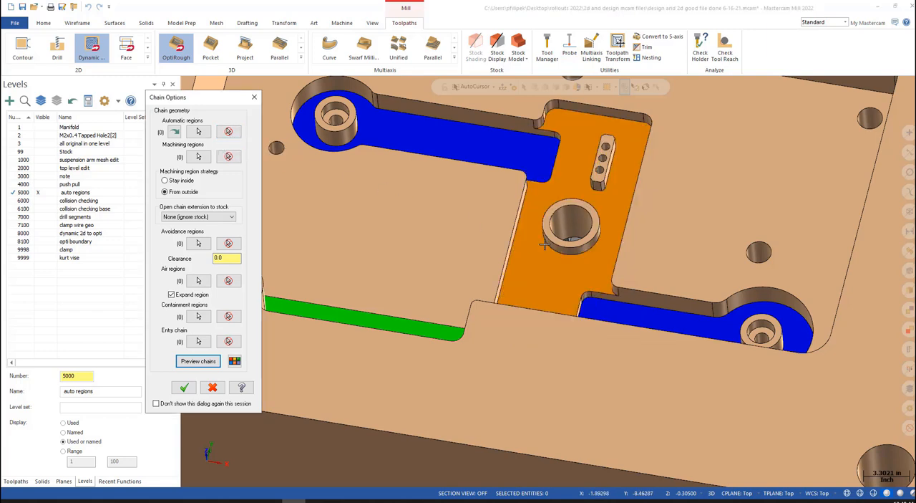
scroll(565, 248, "down", 4)
scroll(444, 140, "up", 5)
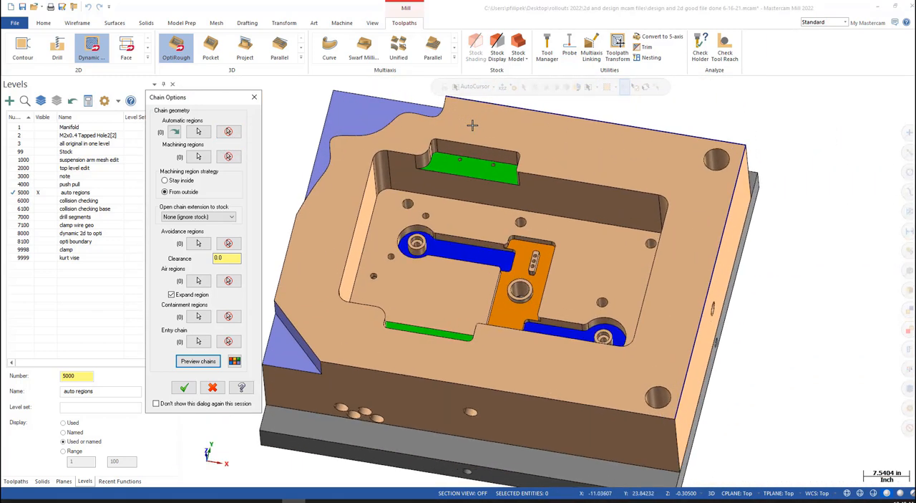
left_click(198, 155)
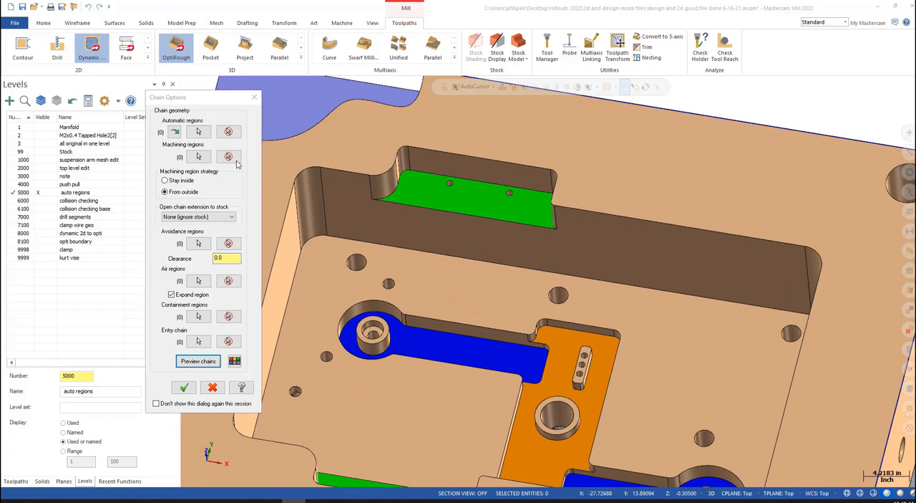
left_click(464, 197)
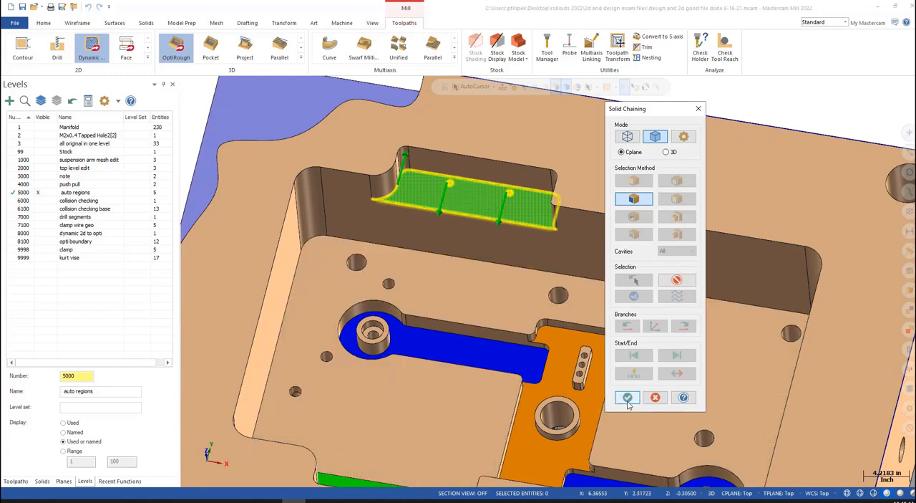
left_click(627, 397)
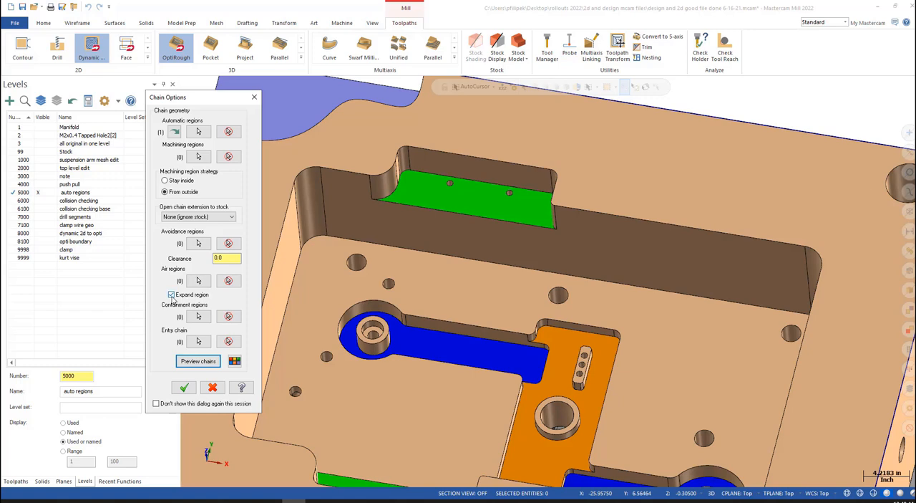
- Preview the green ledge's chains with Expand region off and examine the corner of the air area in the top view
left_click(198, 360)
scroll(520, 254, "up", 1)
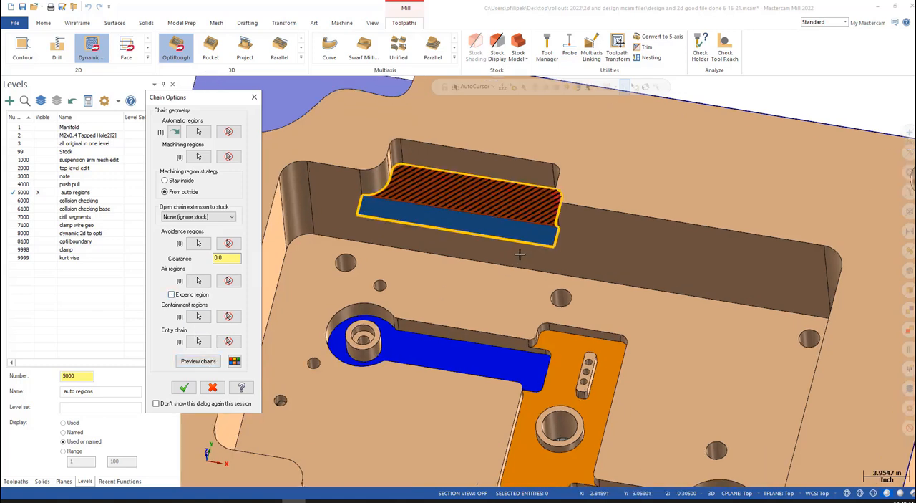
middle_click_drag(520, 254, 533, 248)
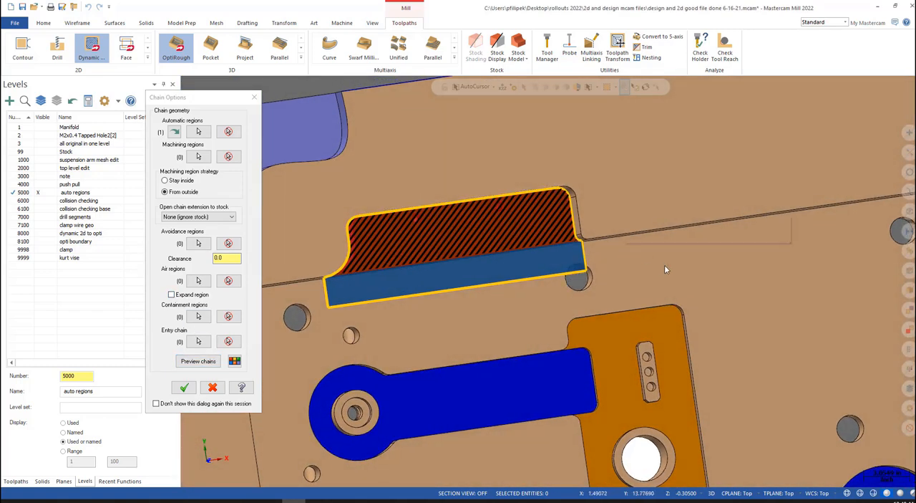
right_click(624, 249)
left_click(657, 303)
scroll(594, 212, "up", 3)
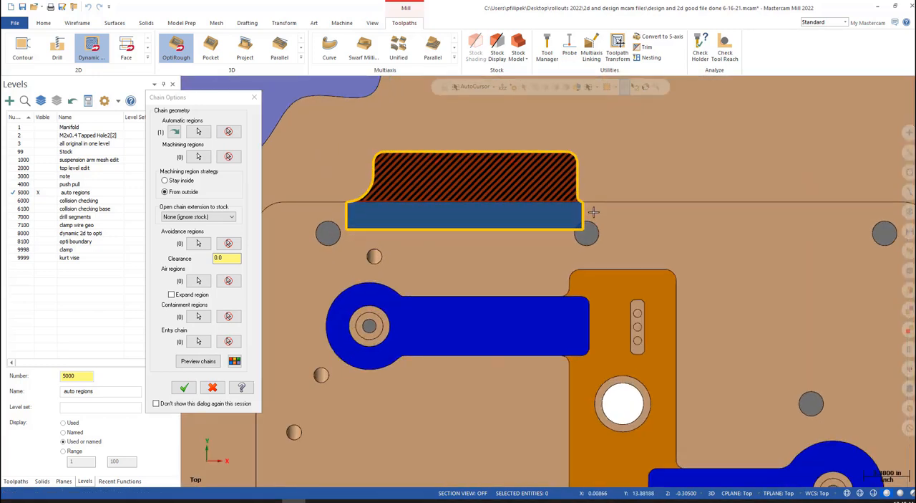
scroll(594, 212, "up", 8)
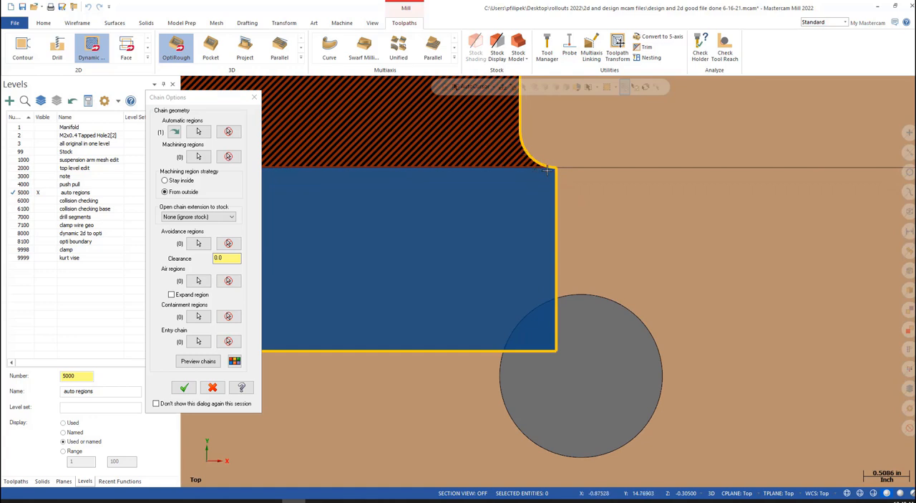
scroll(612, 199, "down", 3)
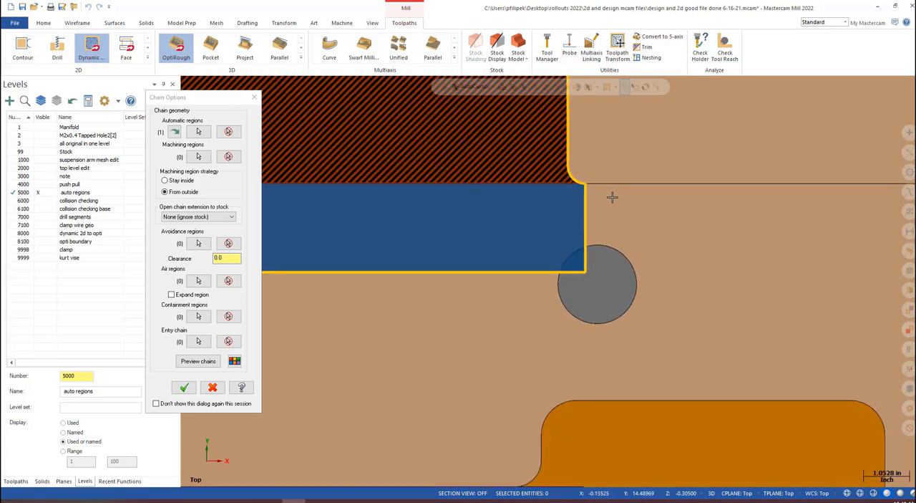
scroll(620, 214, "down", 5)
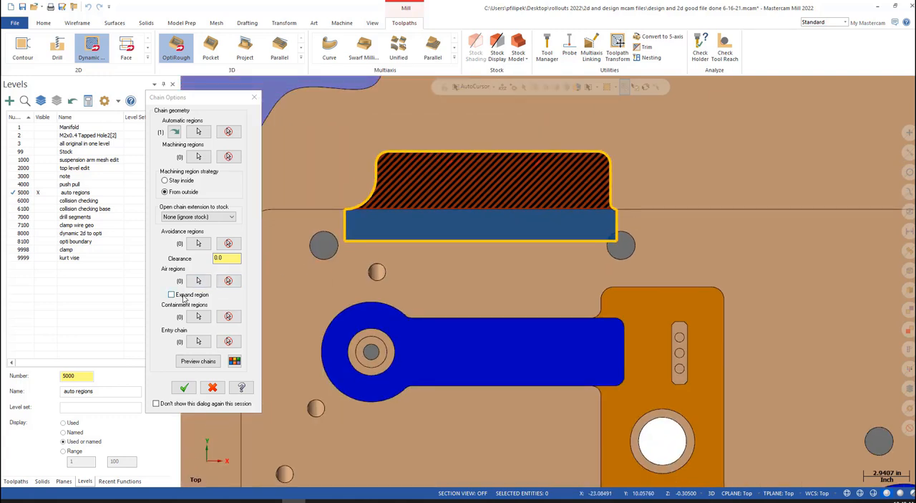
- Turn Expand region on and preview the green ledge's chains again, examining the end of the air area up close
left_click(183, 295)
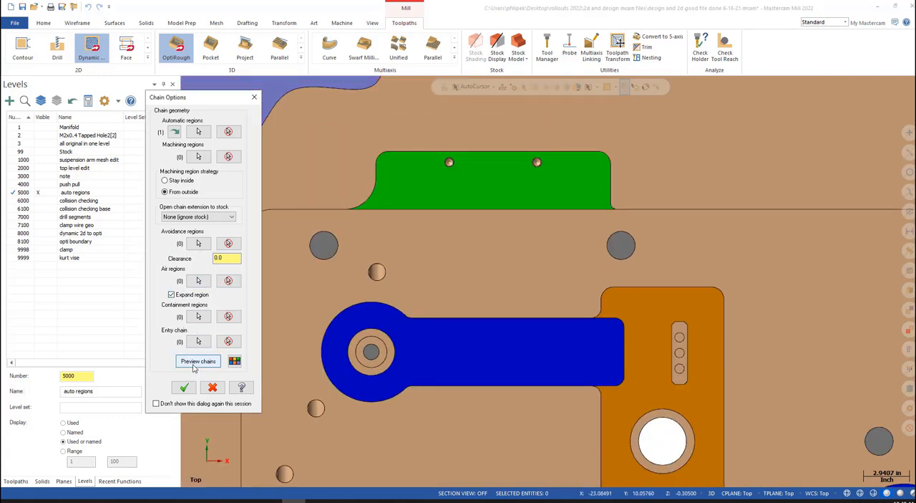
left_click(195, 362)
scroll(605, 223, "up", 4)
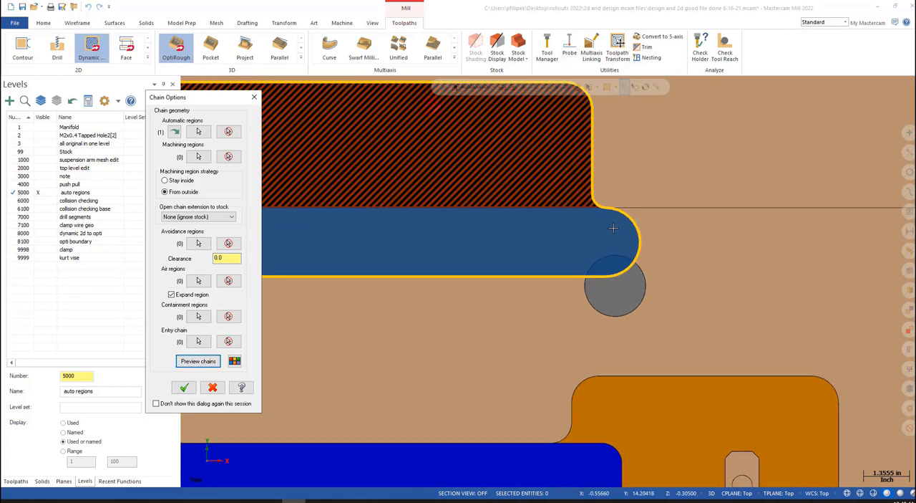
scroll(613, 228, "up", 1)
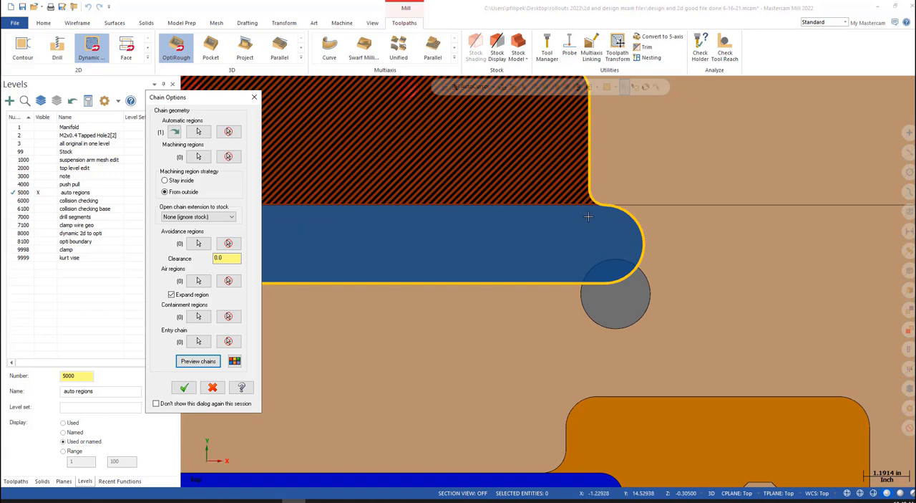
scroll(596, 214, "down", 4)
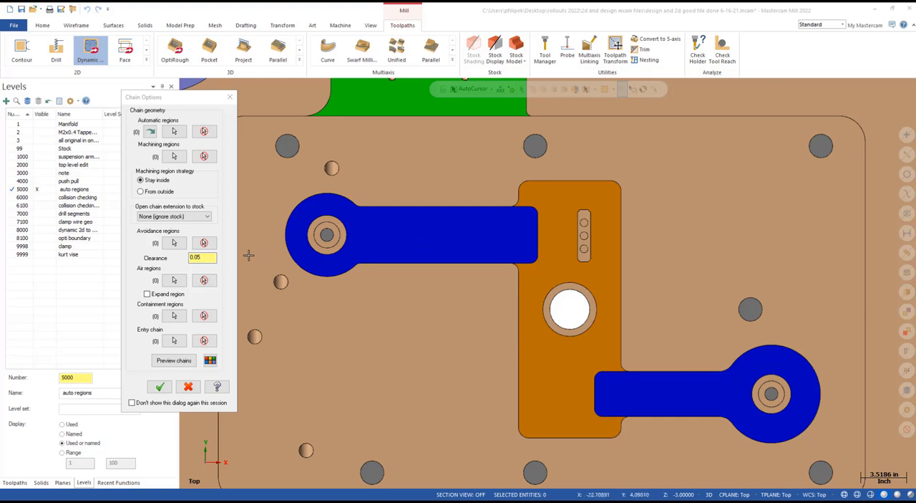
- Choose the blue floor face around the upper-left boss as the automatic region and preview its chains with a clearance of 0.05
left_click(175, 156)
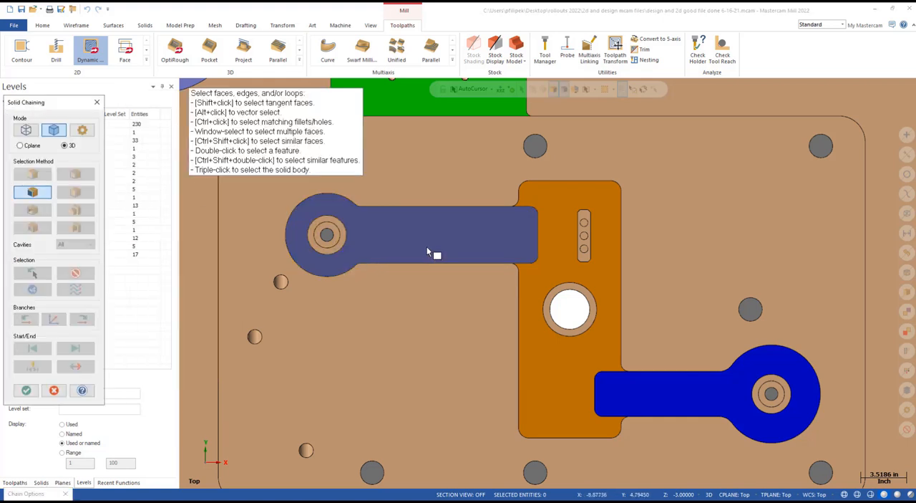
left_click(430, 248)
left_click(29, 392)
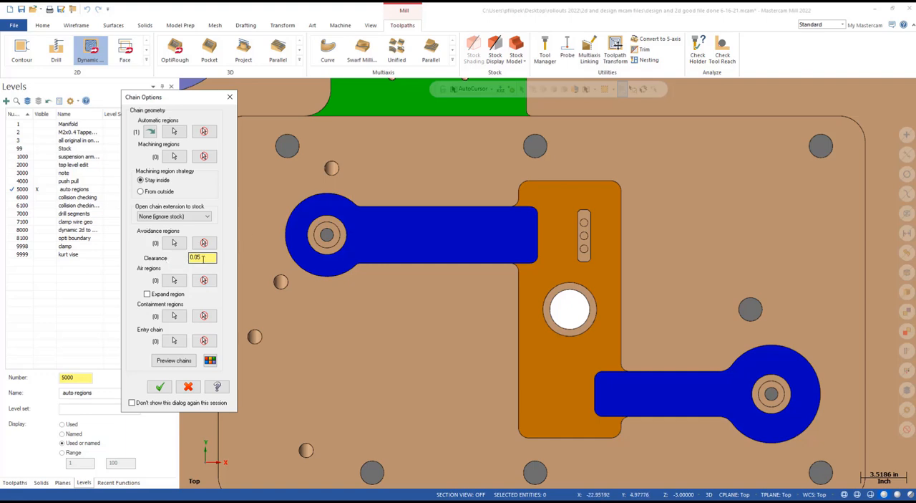
left_click(174, 360)
scroll(313, 258, "up", 4)
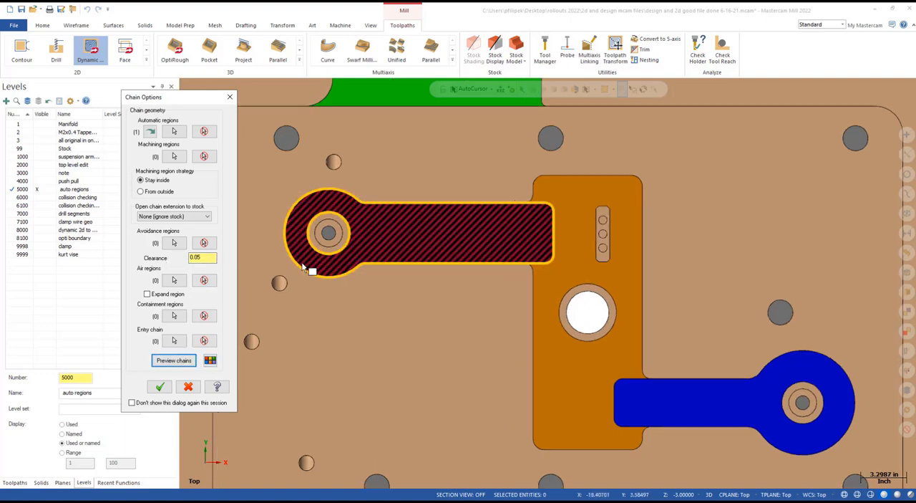
scroll(315, 252, "down", 6)
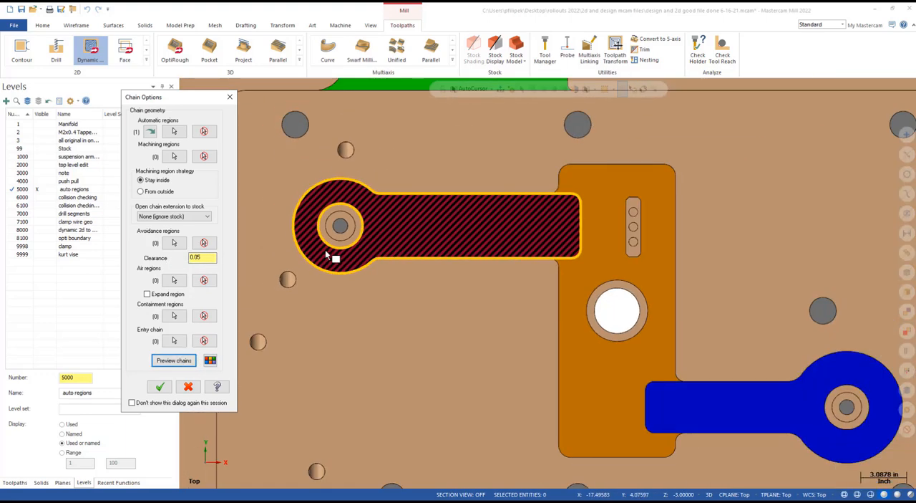
- Accept the region, assign the 0.5 Flat Endmill and generate the Dynamic Mill toolpath for the blue floor
left_click(160, 387)
left_click(34, 148)
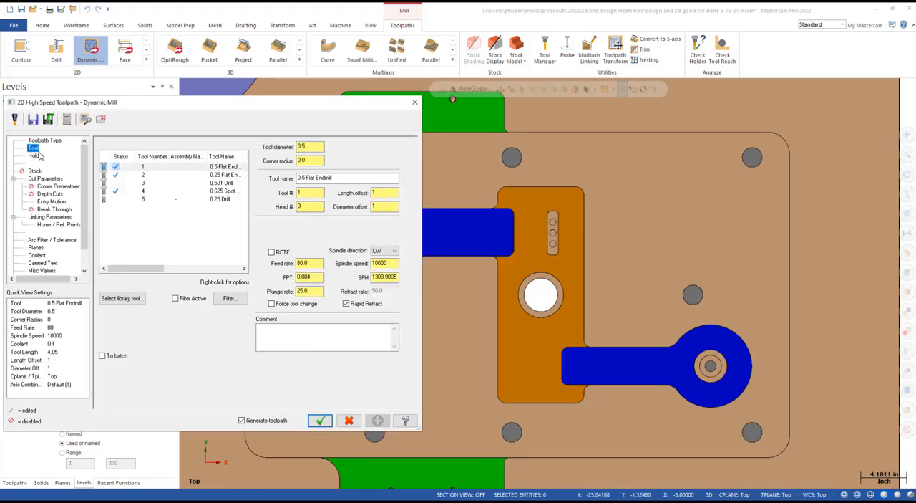
left_click(60, 179)
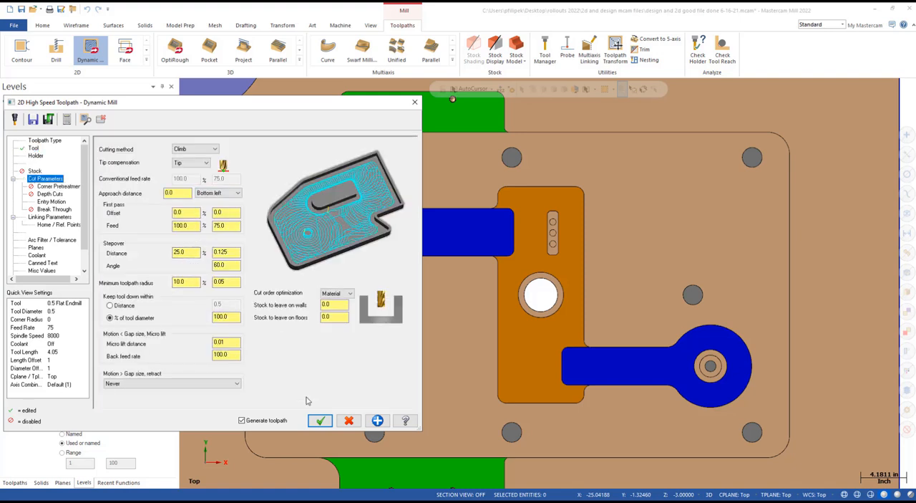
left_click(320, 421)
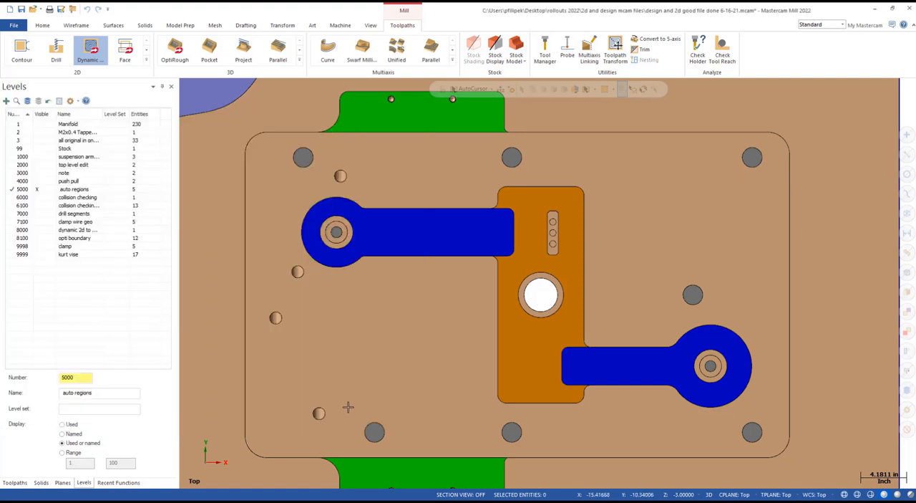
- Backplot the new Dynamic Mill toolpath at a faster playback speed and inspect the clearance left around the round boss
left_click(15, 482)
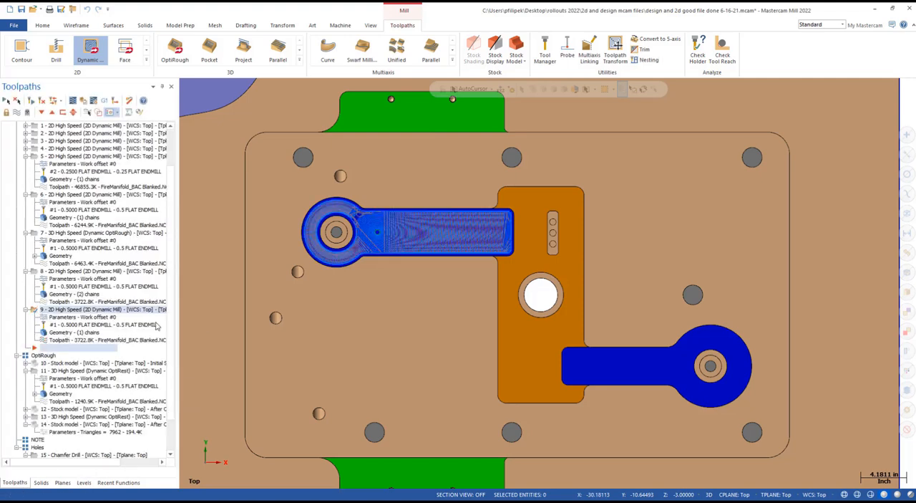
scroll(338, 243, "up", 5)
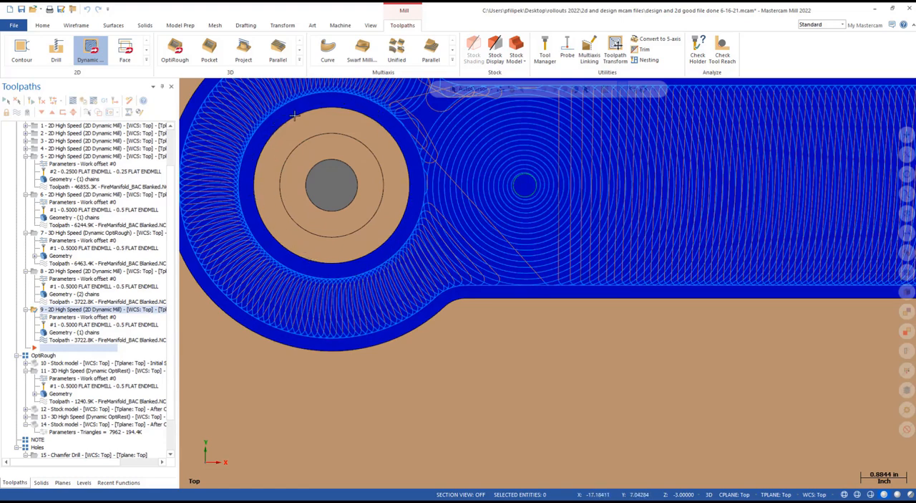
left_click(73, 102)
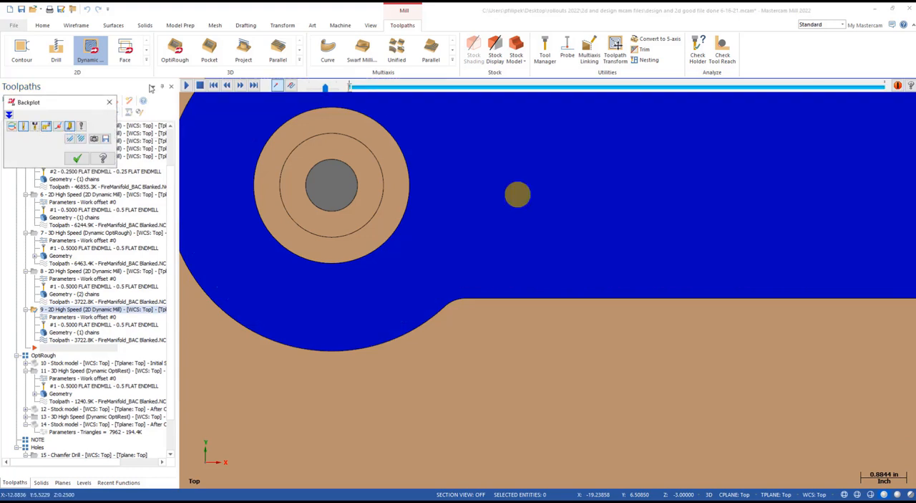
left_click(186, 86)
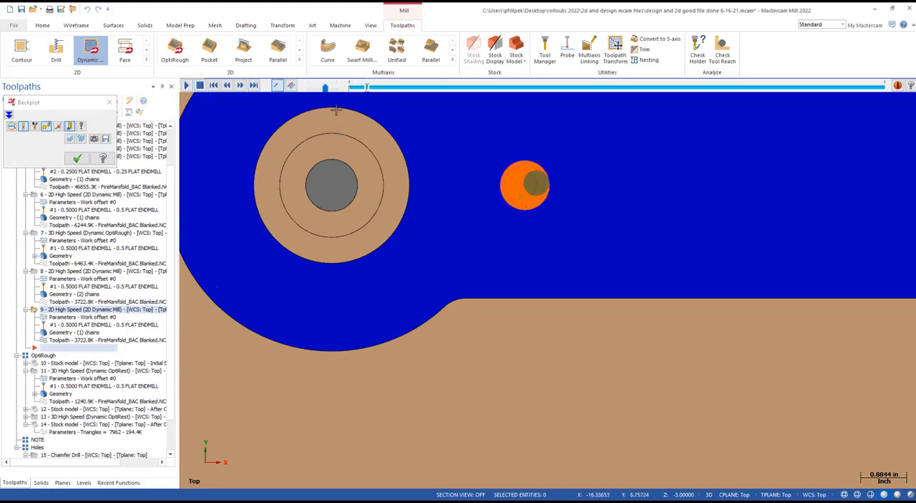
left_click(336, 87)
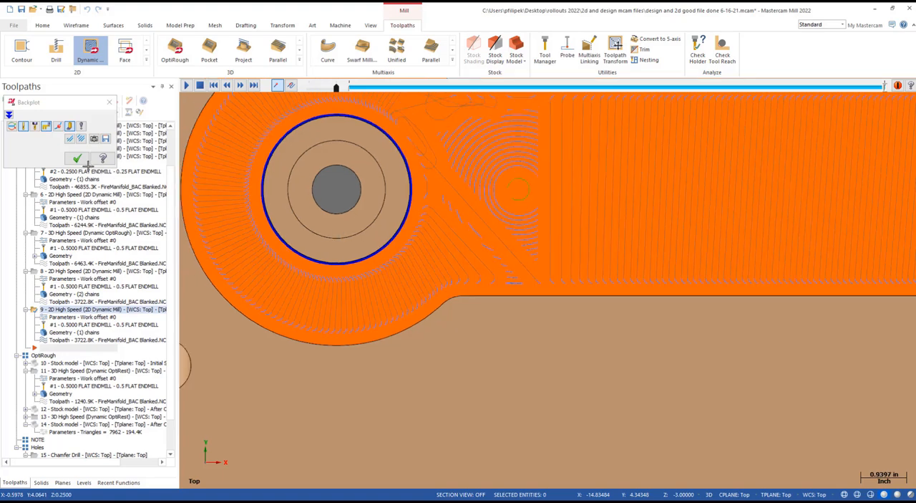
left_click(77, 158)
scroll(445, 238, "down", 6)
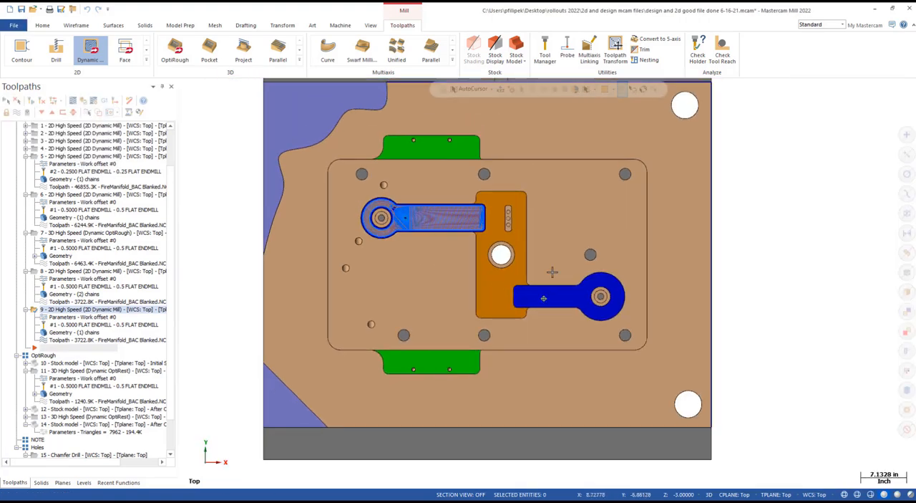
middle_click_drag(544, 299, 487, 266)
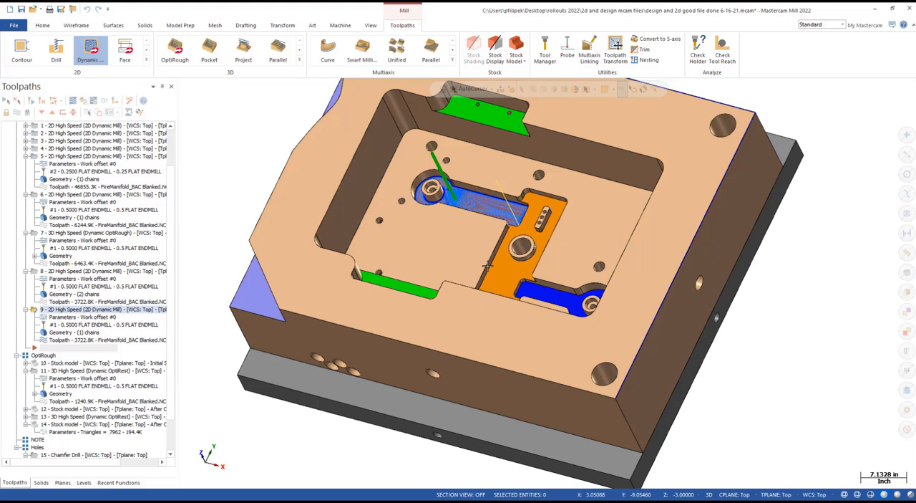
- Set the Chamfer Drill operation's tool projection to 2.1 and update the assembly in all operations that use it
left_click(599, 500)
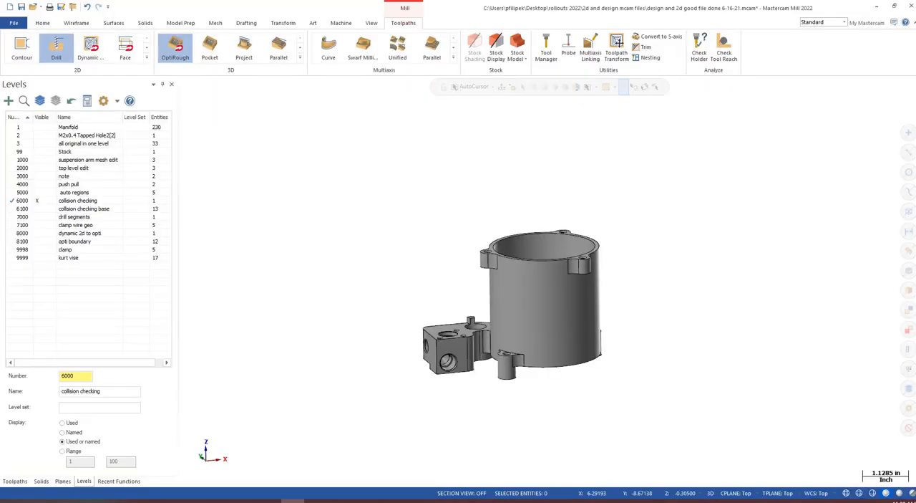
scroll(382, 274, "down", 1)
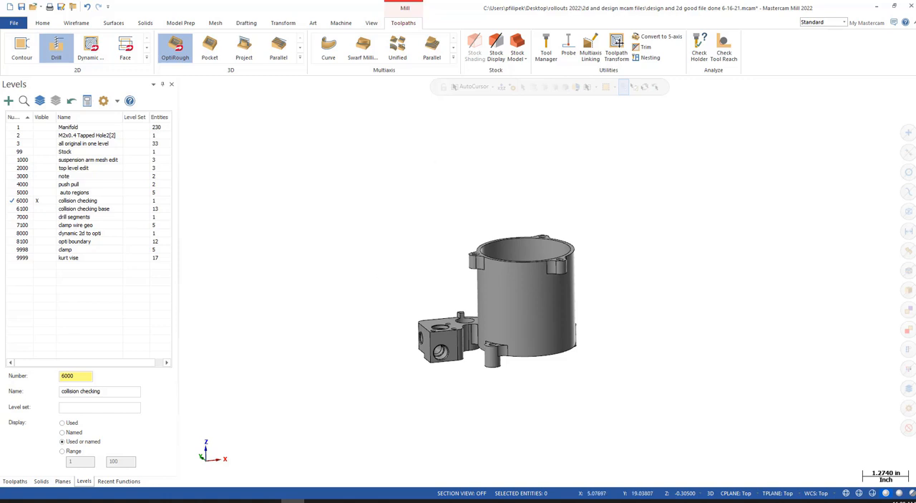
middle_click_drag(519, 285, 557, 305)
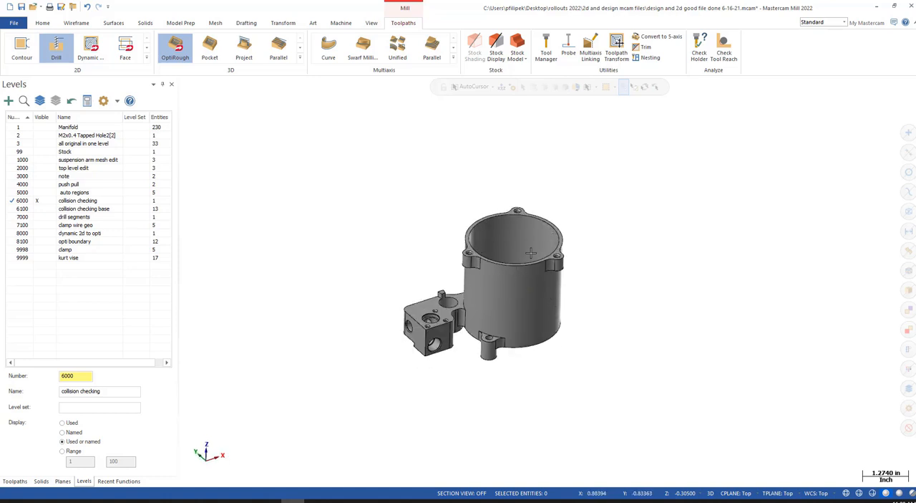
left_click(15, 481)
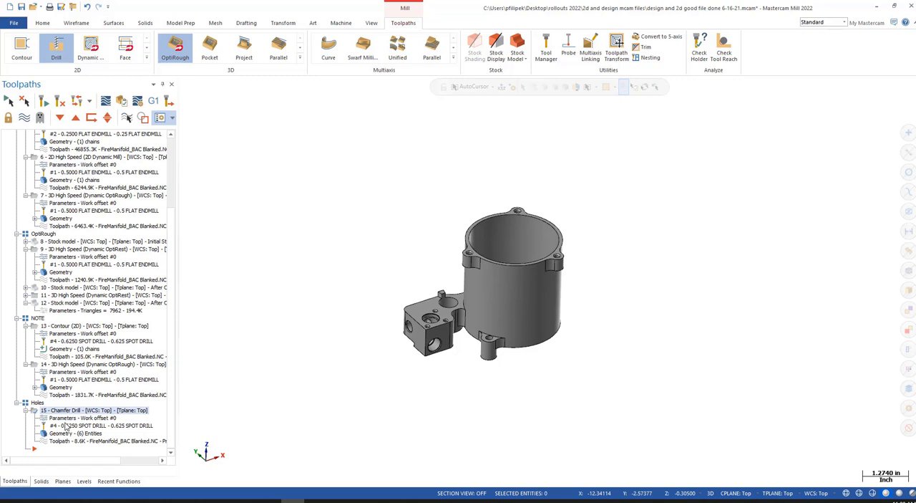
left_click(77, 419)
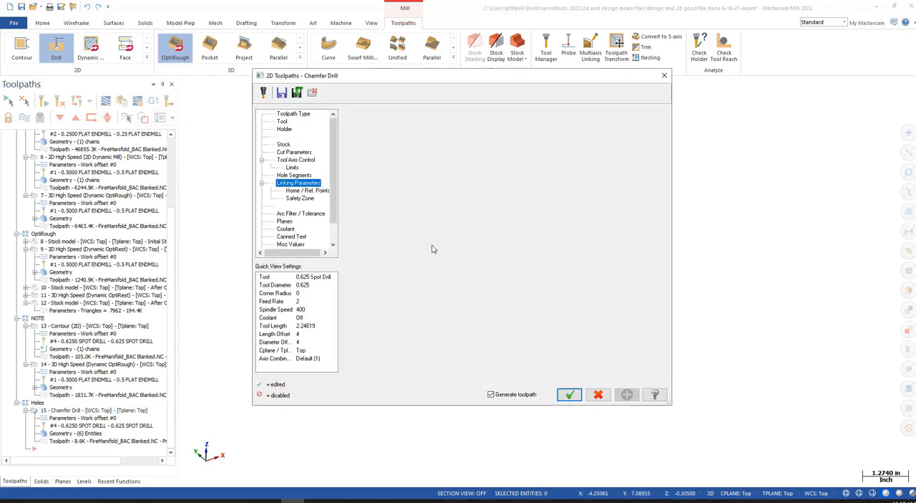
left_click_drag(510, 309, 469, 310)
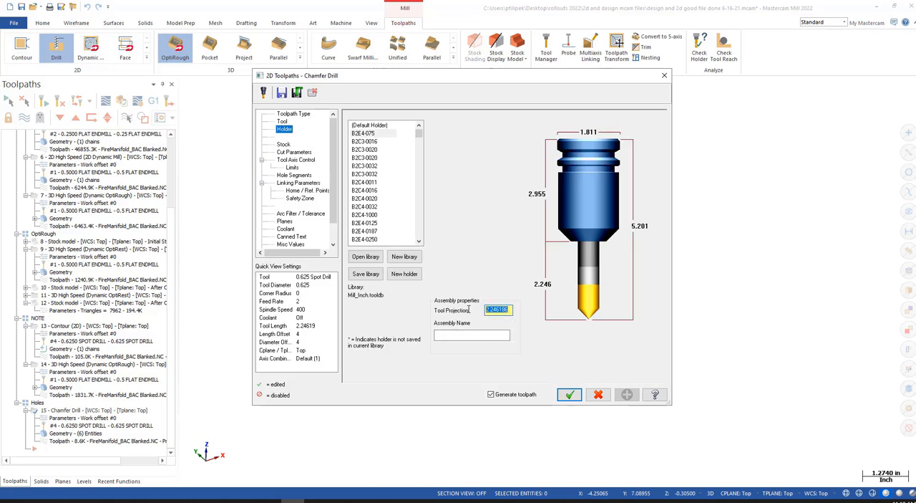
type("2")
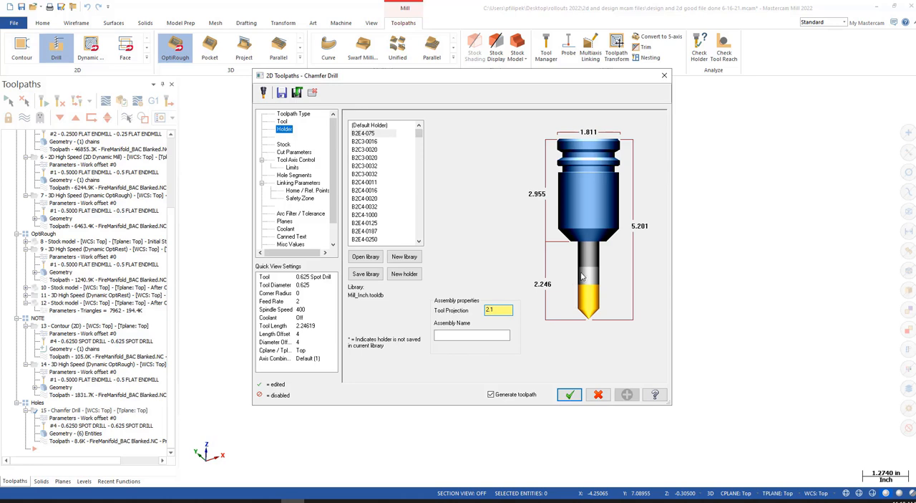
type(".1")
left_click(569, 394)
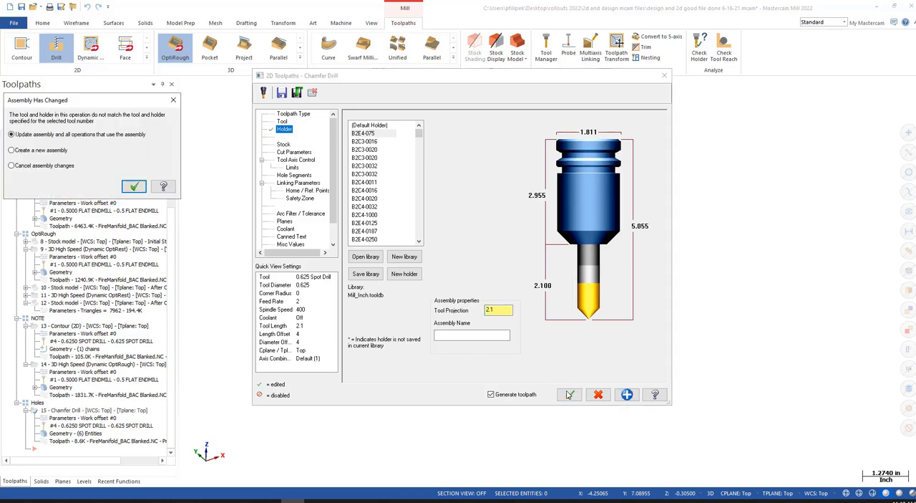
left_click(136, 187)
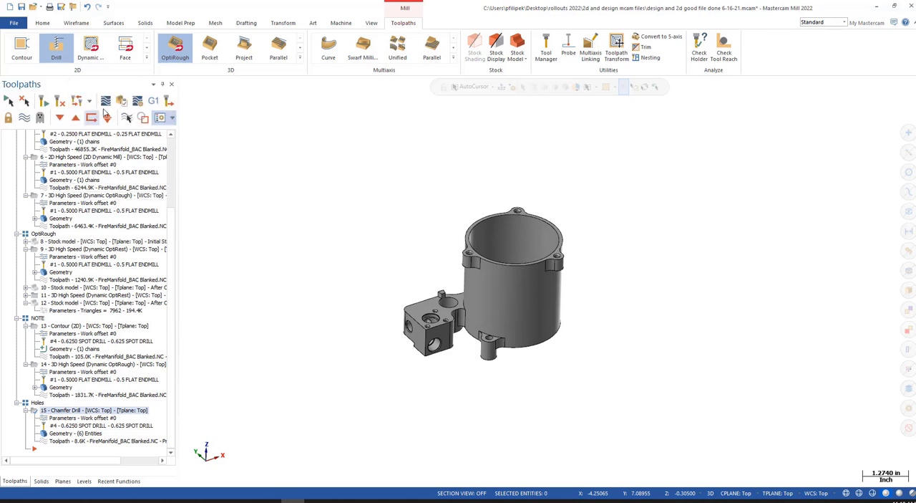
- Backplot the Chamfer Drill toolpath and inspect the holder up close where the tool reaches the low holes beside the tall cylinder
left_click(104, 104)
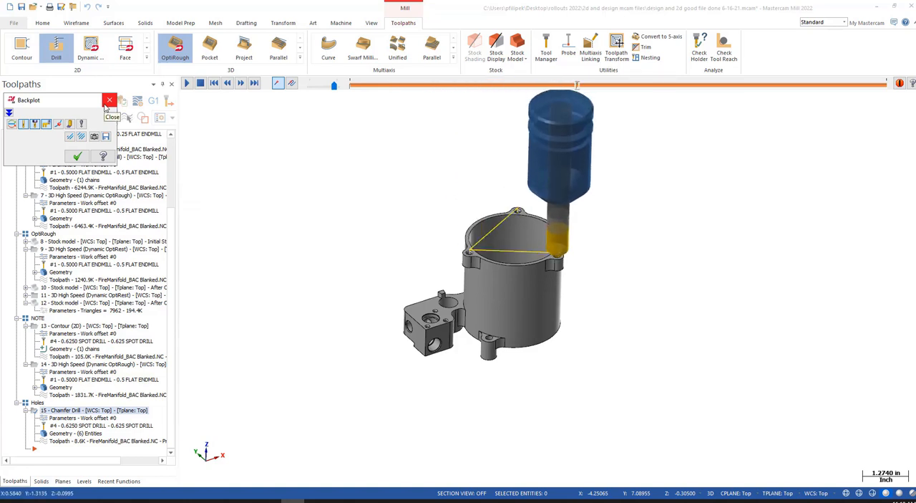
middle_click_drag(469, 320, 448, 268)
scroll(448, 269, "up", 1)
key("s")
key("s")
key("s")
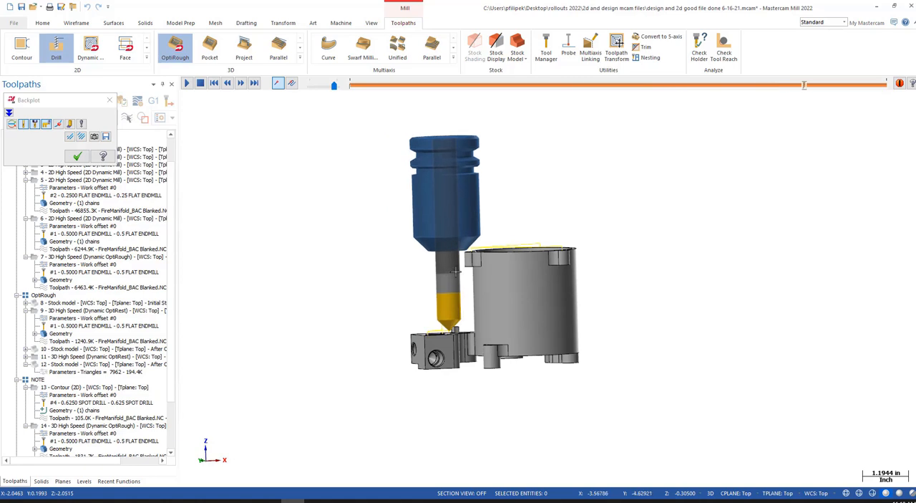
scroll(469, 256, "up", 2)
scroll(470, 255, "up", 5)
middle_click_drag(470, 255, 445, 255)
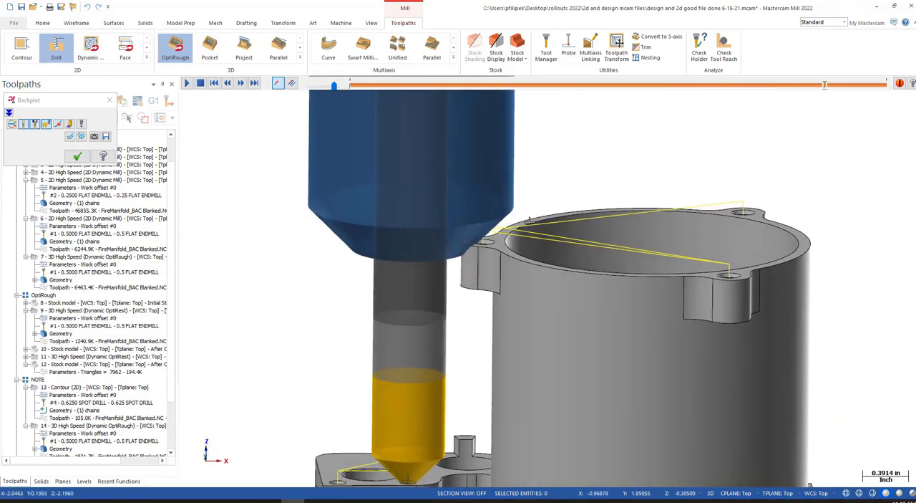
scroll(550, 208, "down", 4)
left_click(77, 156)
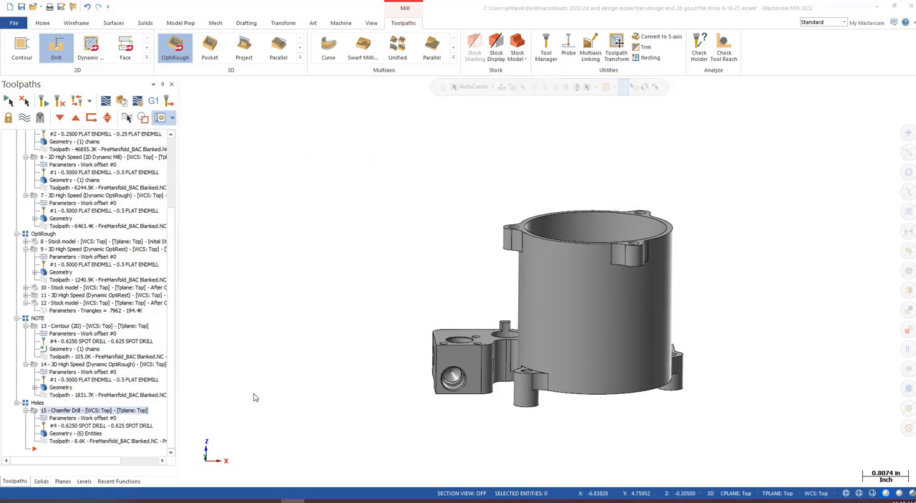
- Run Check Collisions from the Chamfer Drill's linking parameters and examine Solid Feature 6 around the tool and holder
left_click(298, 181)
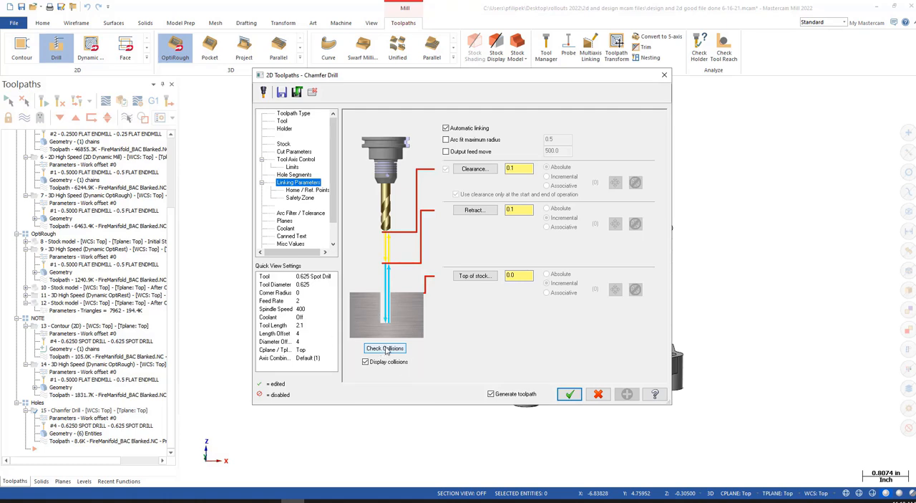
left_click(385, 349)
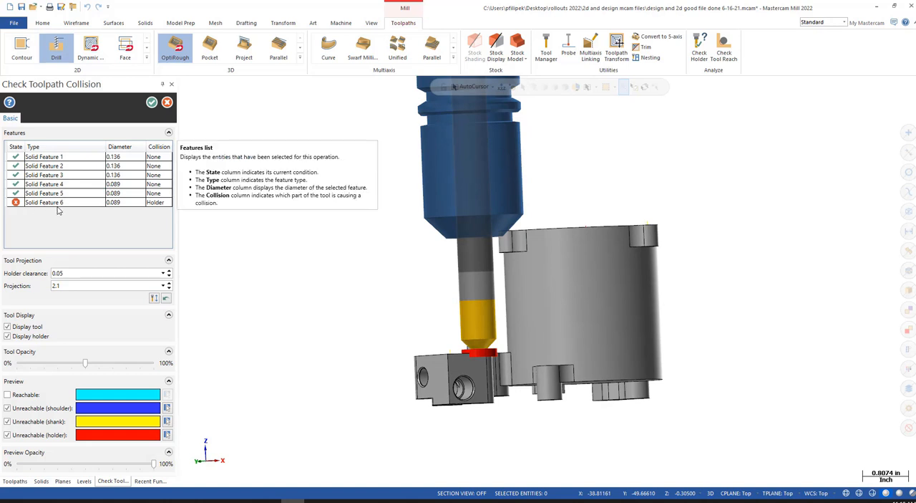
middle_click_drag(425, 288, 416, 308)
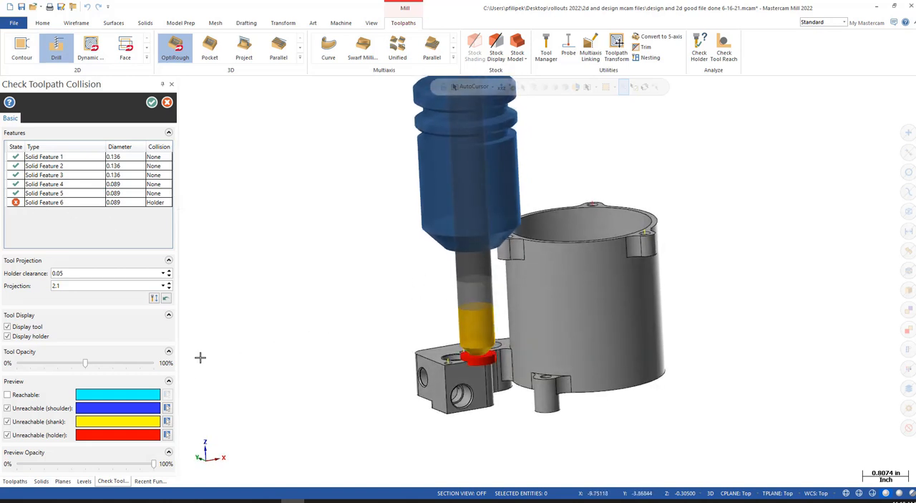
left_click(75, 287)
scroll(440, 360, "up", 4)
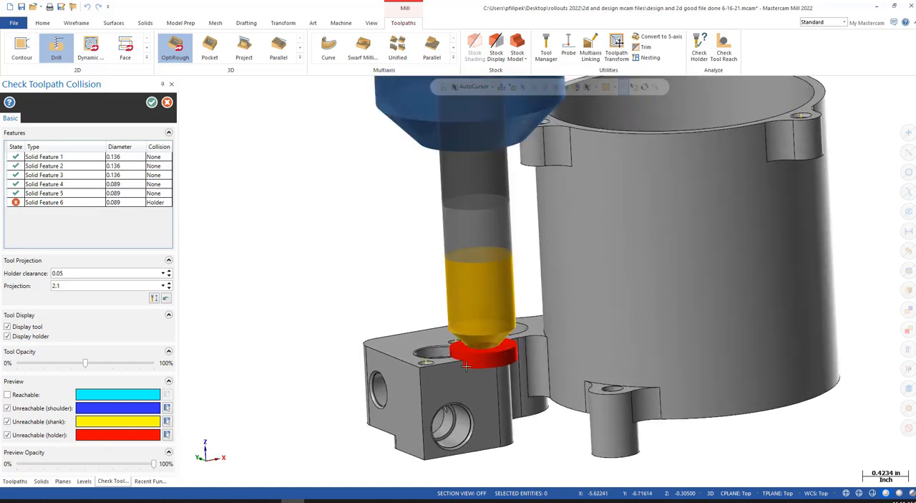
scroll(387, 376, "down", 3)
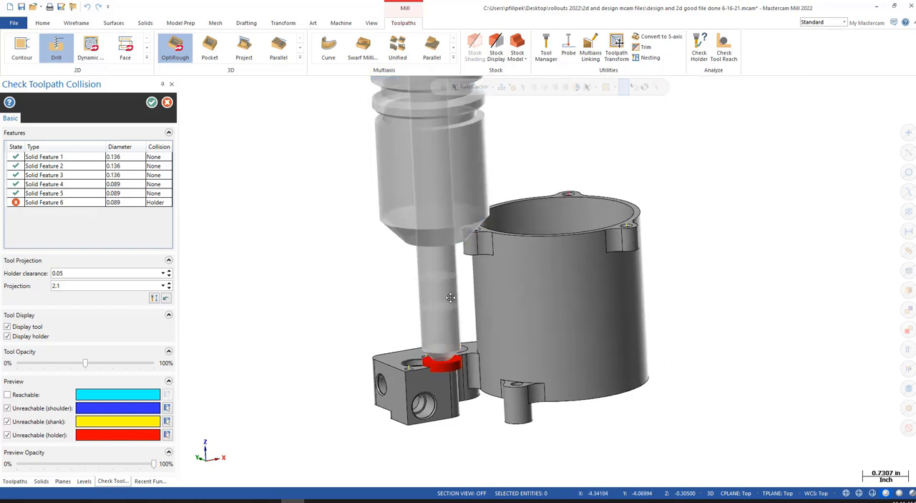
mouse_move(454, 348)
middle_mouse_down()
mouse_move(468, 323)
mouse_move(420, 332)
mouse_move(462, 334)
middle_mouse_up()
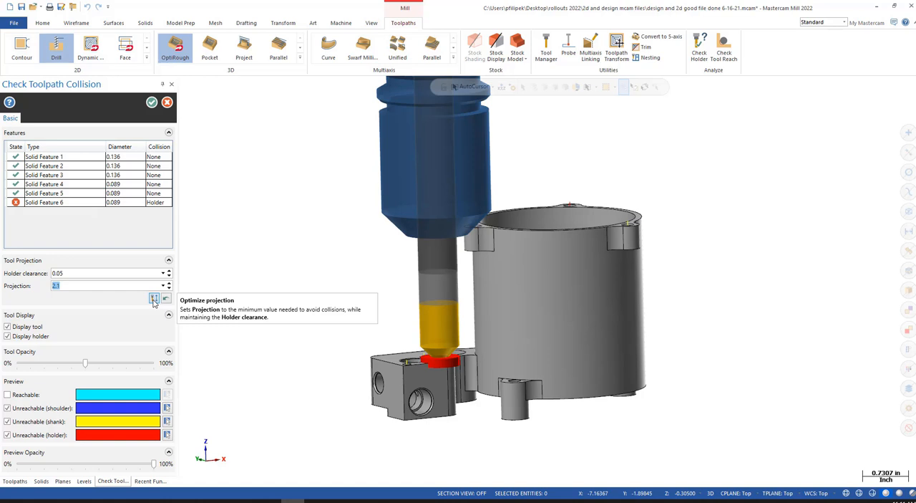
- Optimize the tool projection to clear the holder, update the tool assembly and regenerate the Chamfer Drill toolpath
left_click(154, 299)
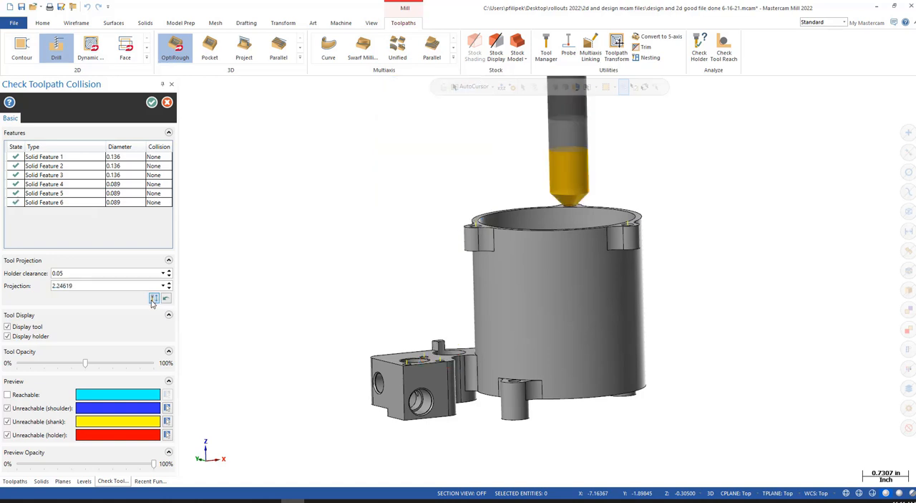
key("ctrl")
key("ctrl")
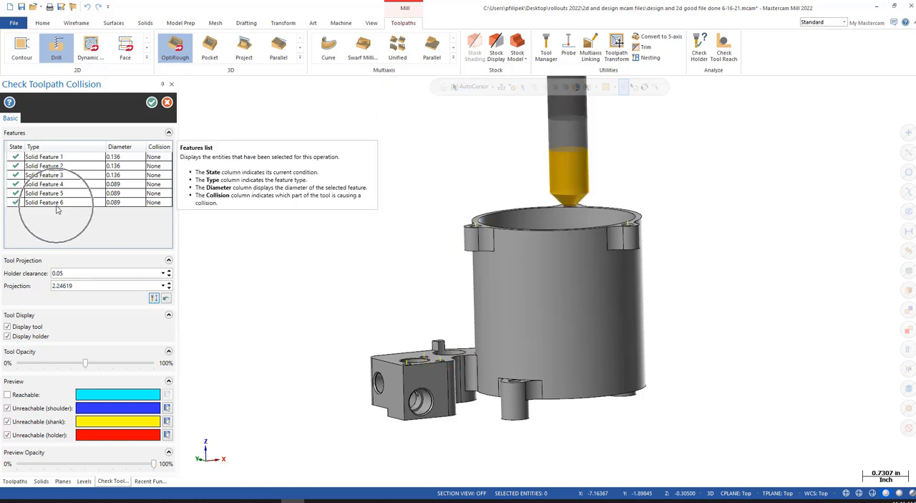
key("ctrl")
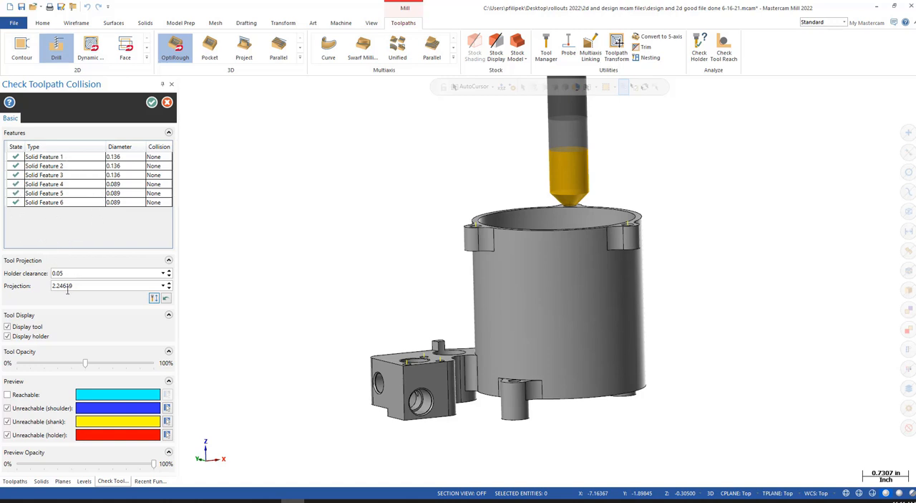
left_click(82, 286)
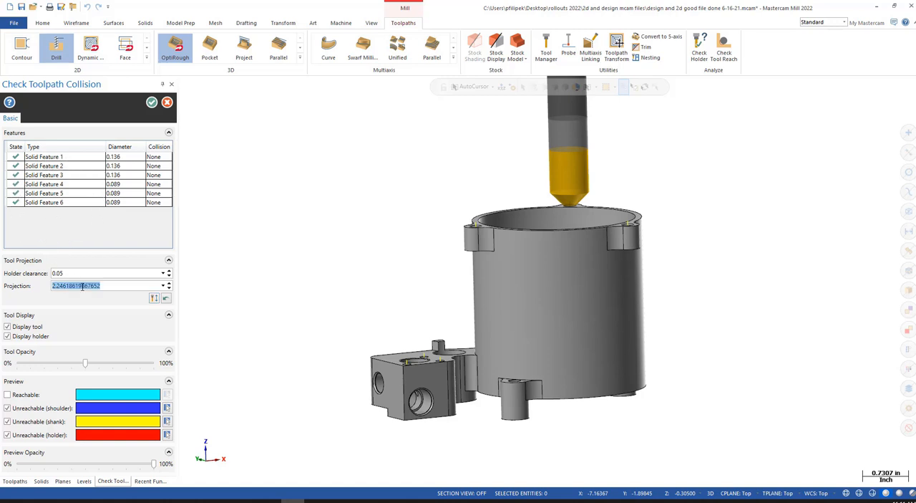
left_click(69, 276)
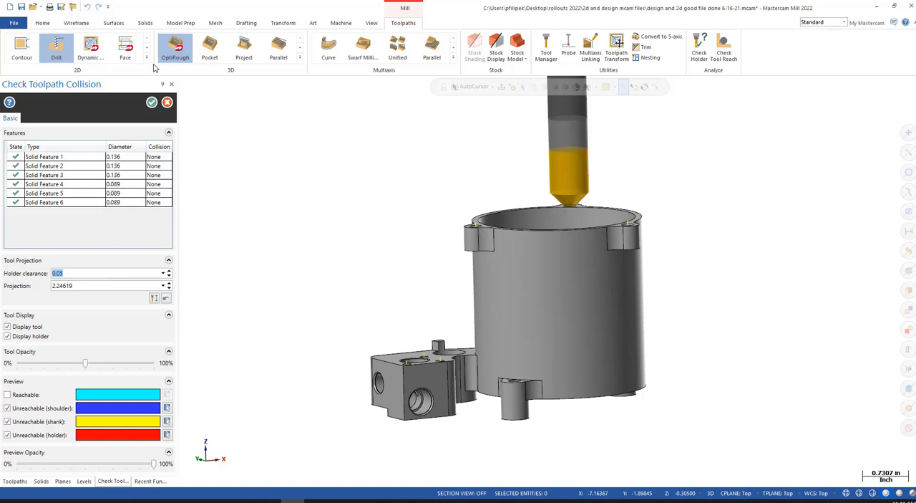
left_click(151, 103)
left_click(136, 186)
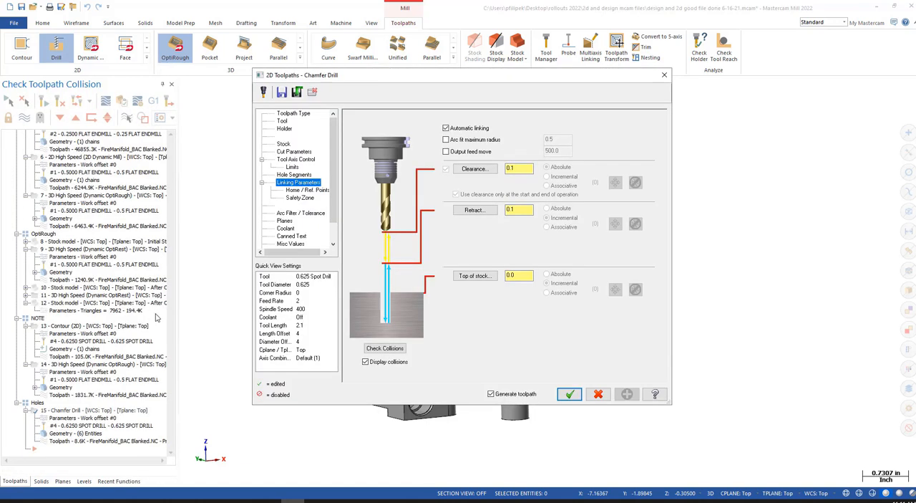
left_click(569, 393)
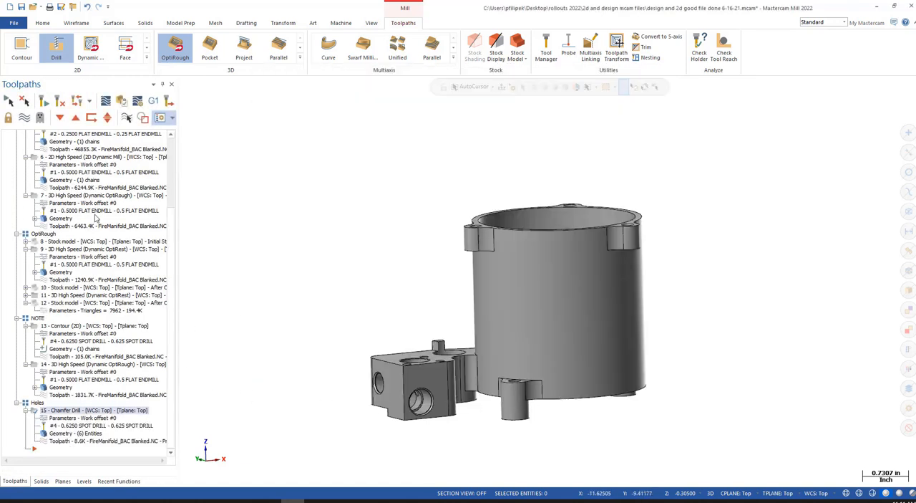
- Backplot the regenerated Chamfer Drill toolpath, inspecting the holder beside the cylinder up close, and review the operation's linking parameters
left_click(106, 102)
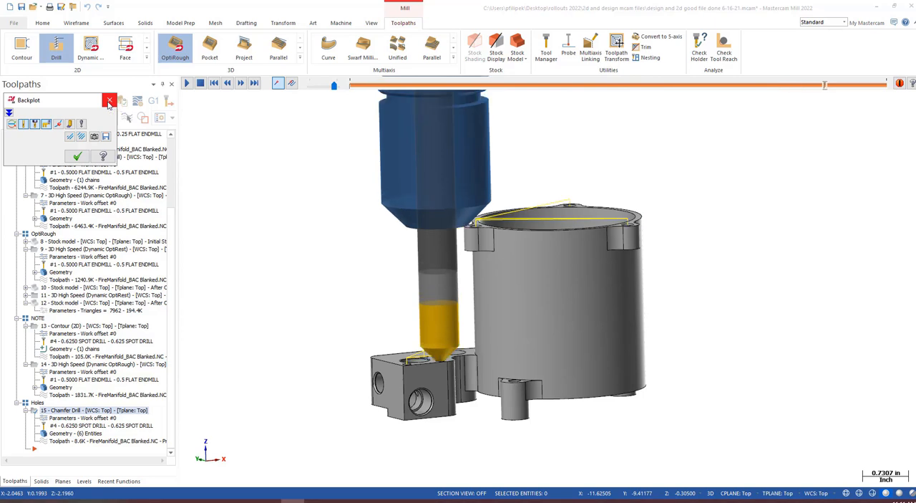
scroll(458, 218, "up", 3)
scroll(458, 219, "up", 1)
middle_click_drag(459, 218, 517, 287)
scroll(480, 230, "down", 4)
left_click(77, 156)
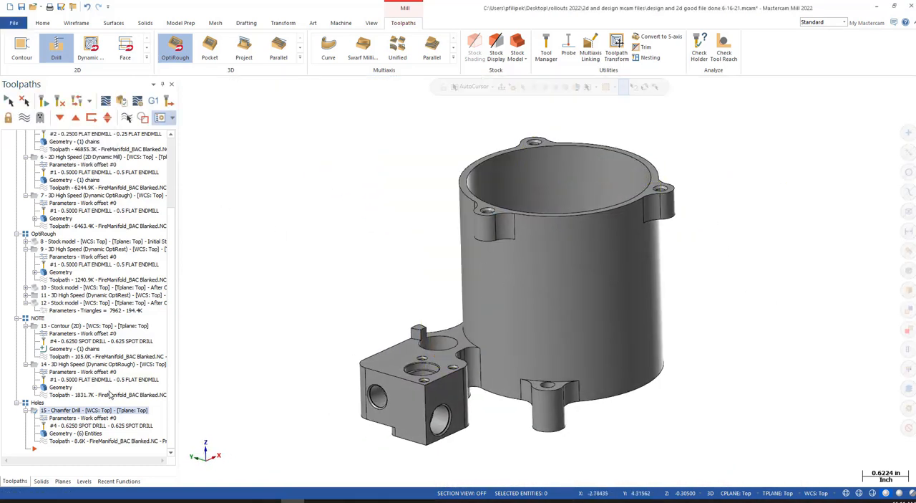
left_click(60, 421)
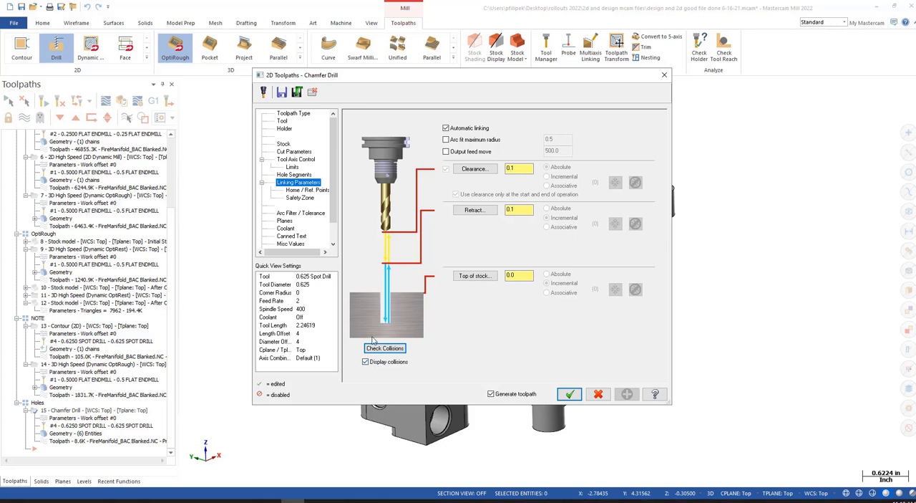
left_click(597, 394)
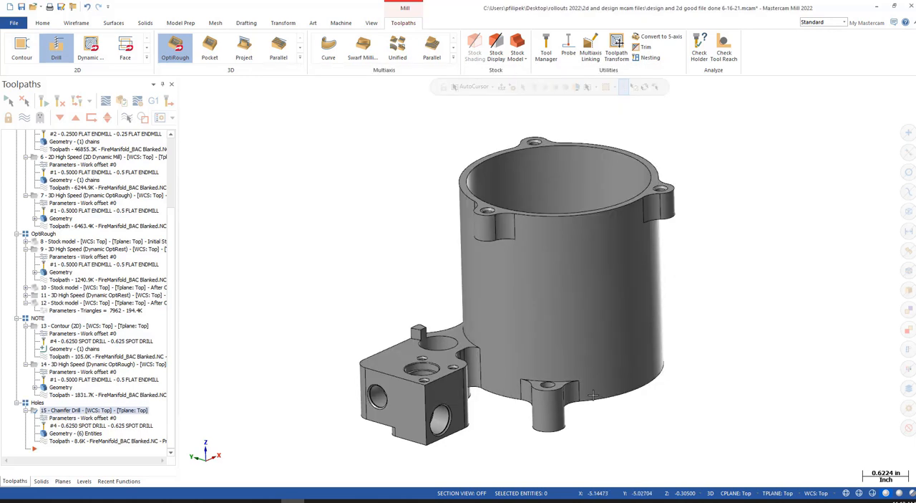
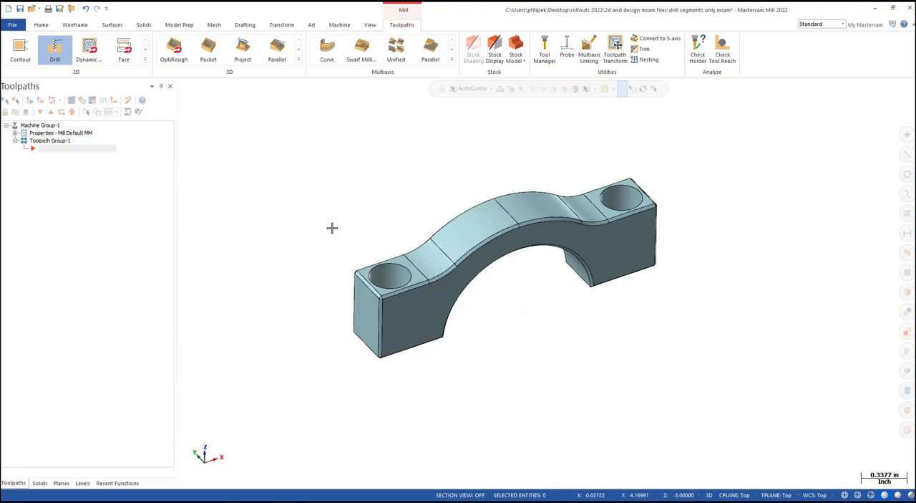
- Start a Drill toolpath on the clamp part with the two counterbored holes
scroll(298, 266, "down", 1)
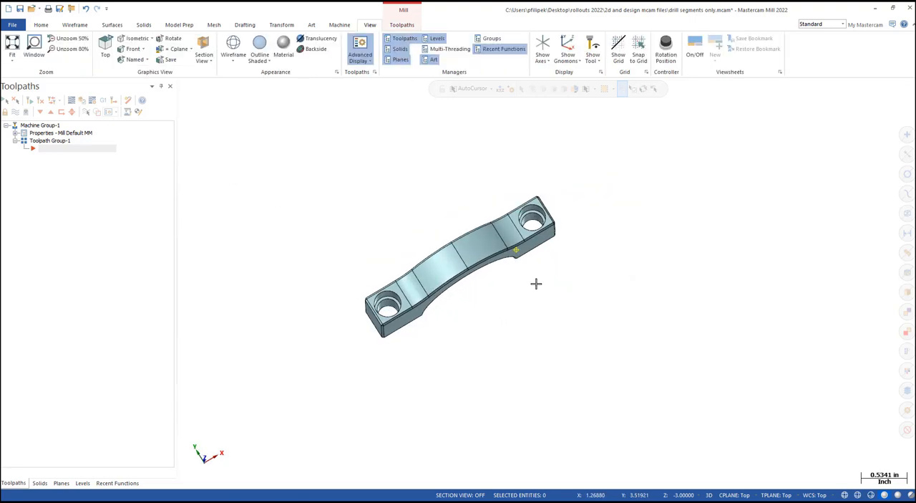
scroll(546, 200, "up", 5)
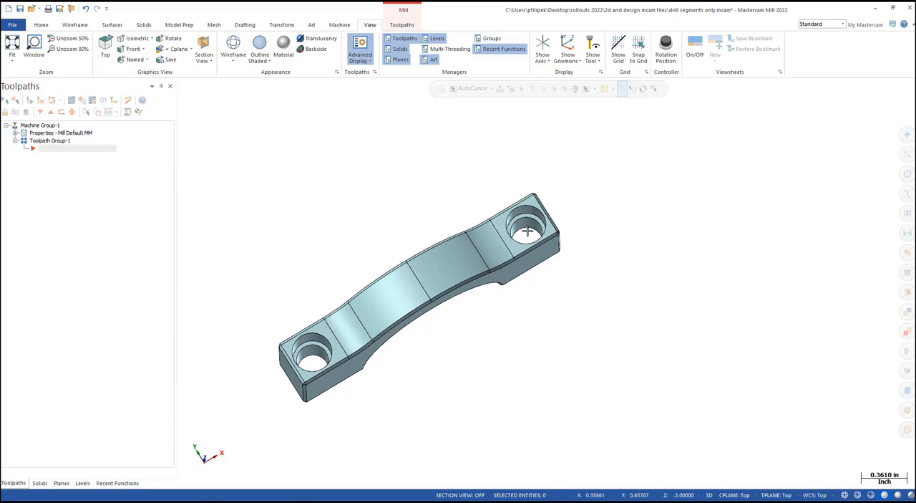
middle_click_drag(576, 226, 574, 194)
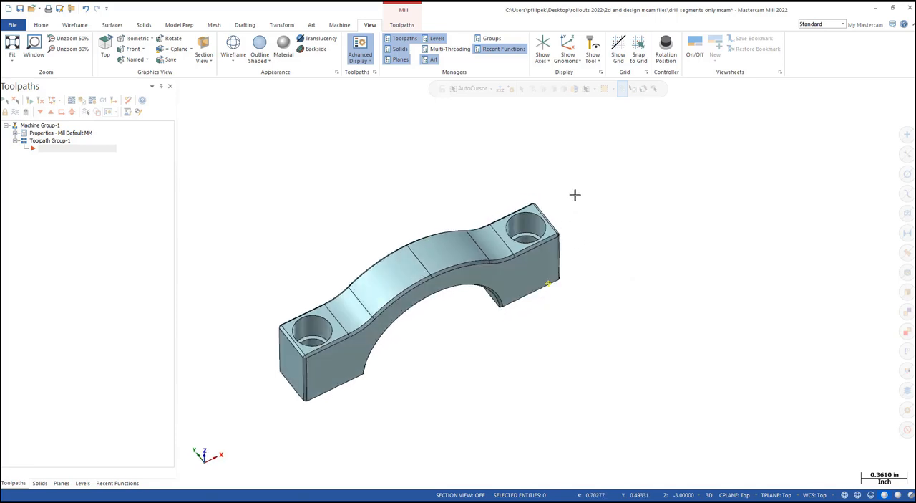
scroll(592, 237, "down", 3)
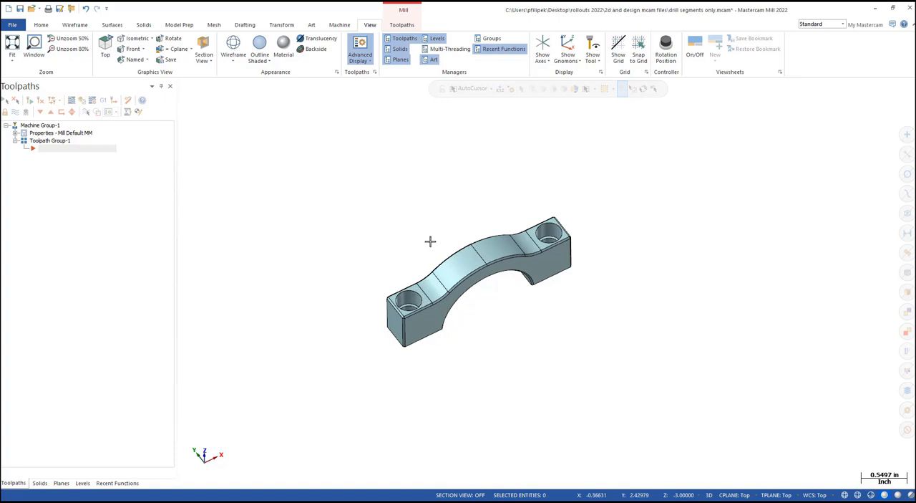
left_click(402, 25)
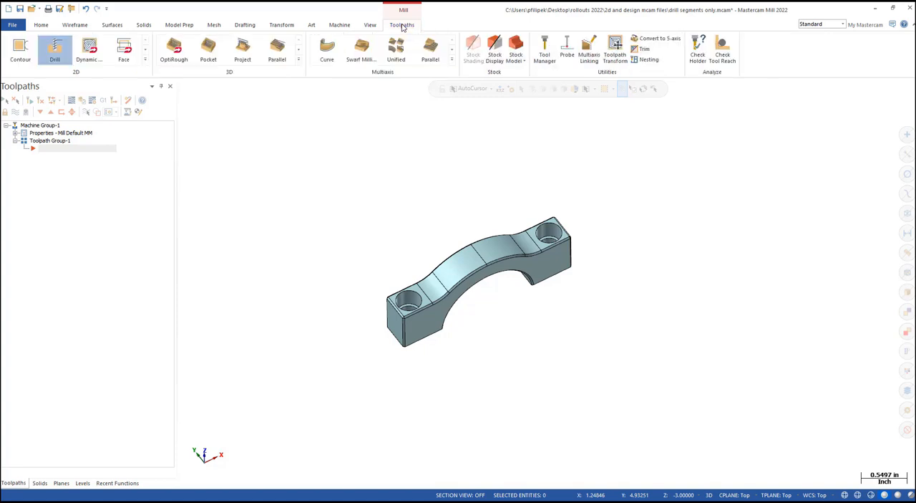
left_click(56, 51)
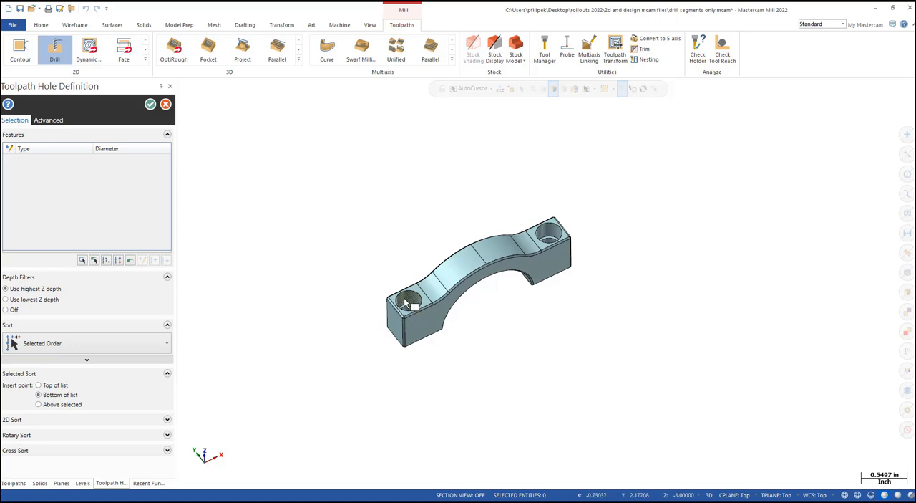
- Select only the counterbored hole at the clamp's near end, then delete all entries from the hole features list
scroll(404, 297, "up", 5)
left_click(417, 304)
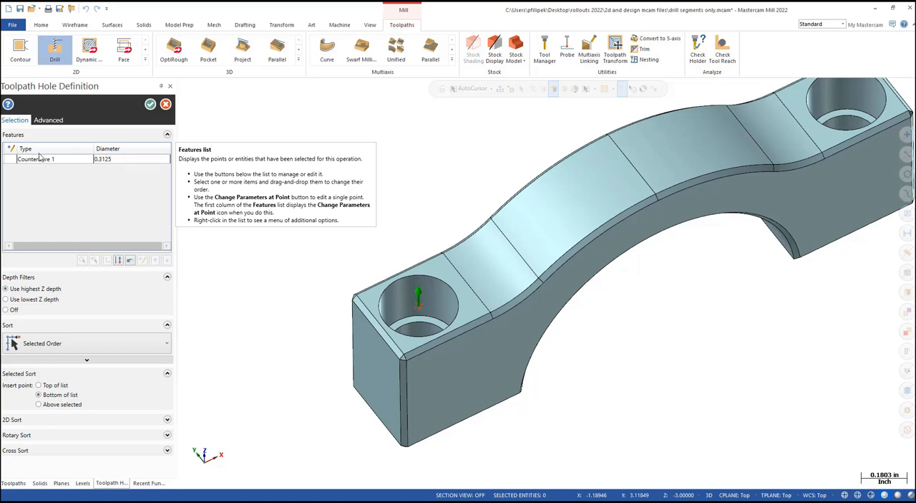
right_click(60, 160)
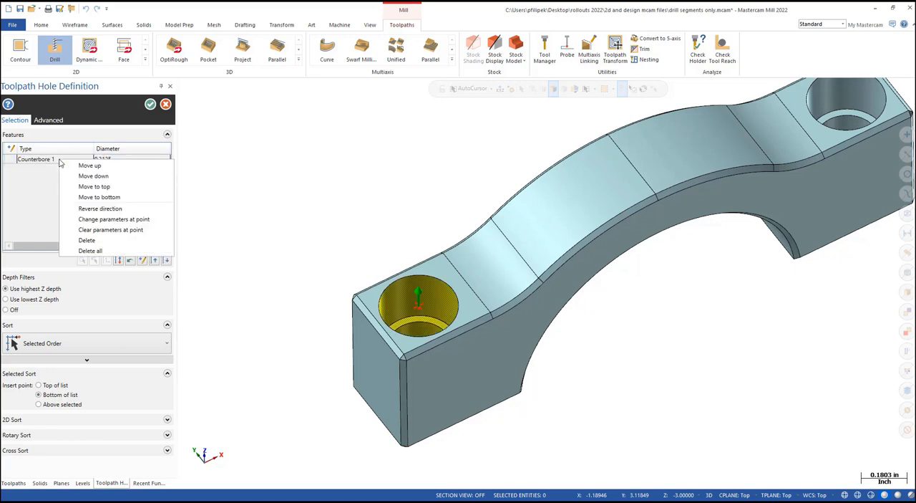
left_click(91, 251)
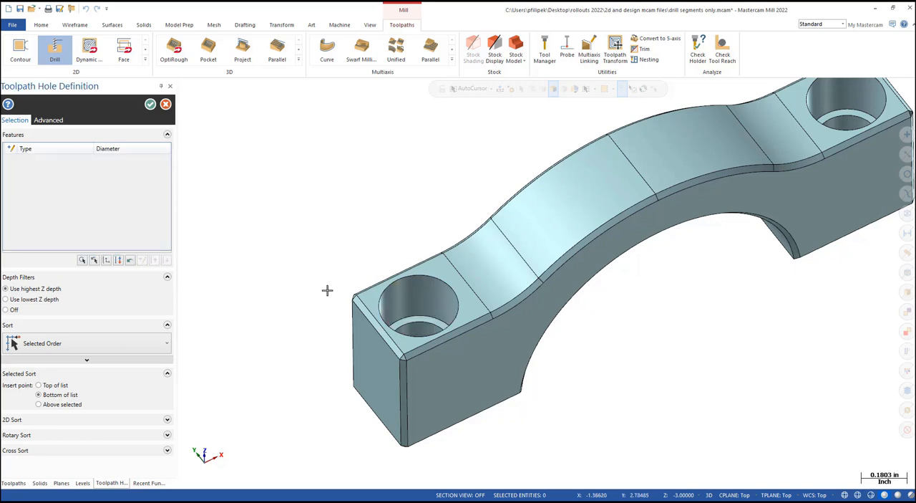
- Select both matching counterbored holes from the near-end hole face, then clear the hole features list again
left_click(429, 299)
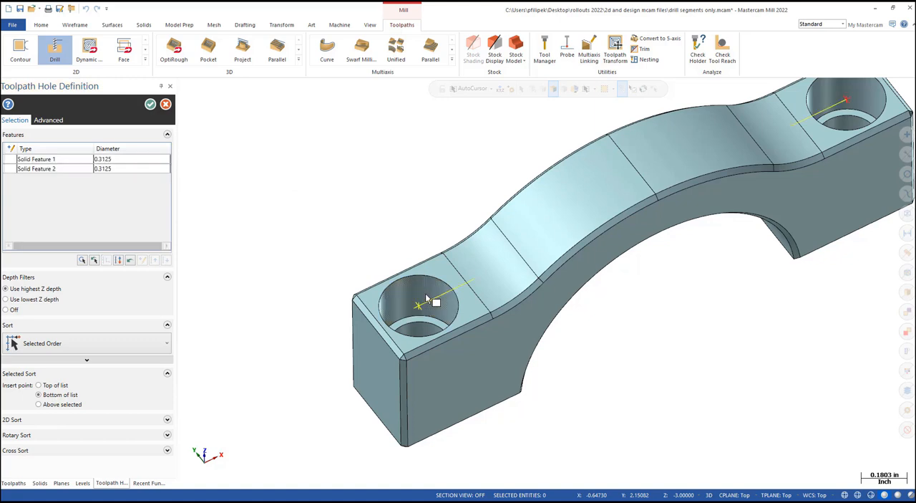
scroll(399, 200, "down", 1)
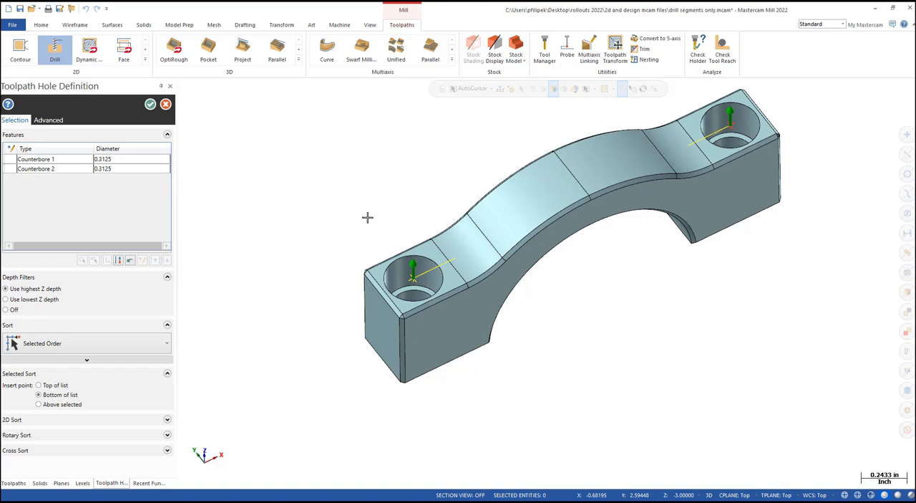
right_click(52, 173)
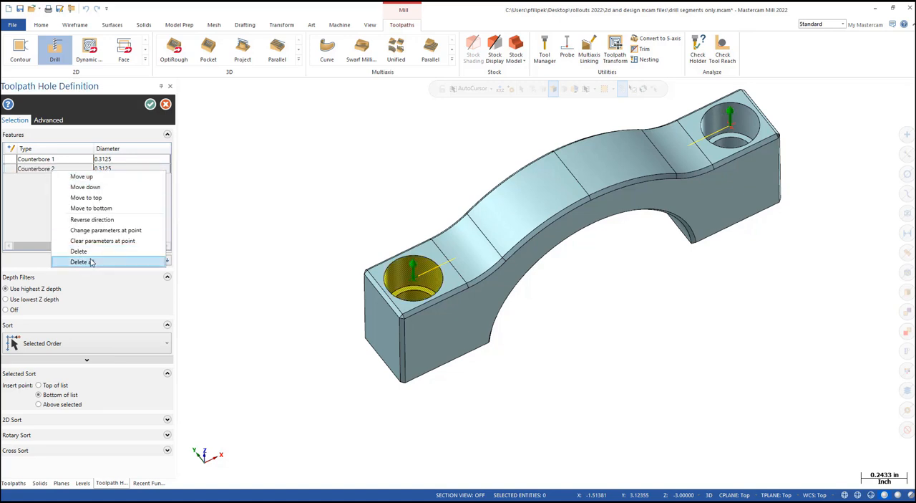
key("Escape")
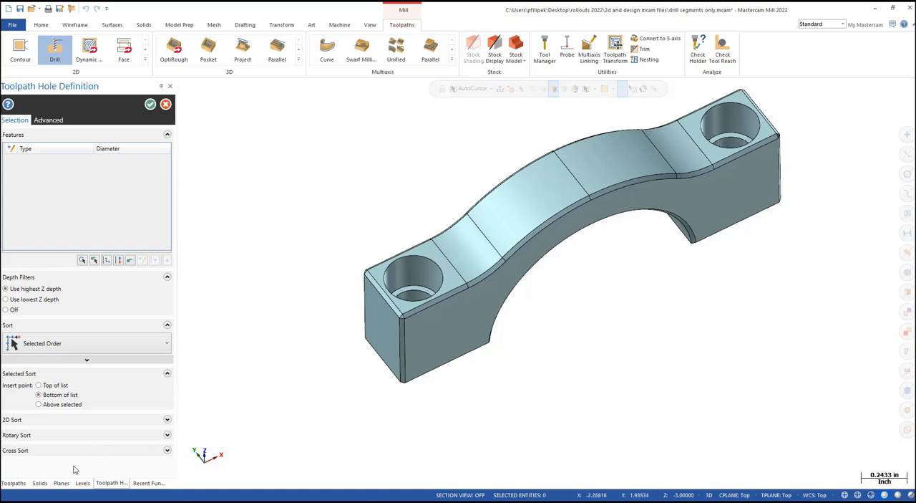
- Add both holes to the drill definition from the solid's Counterbore history feature and accept the hole definition
left_click(41, 483)
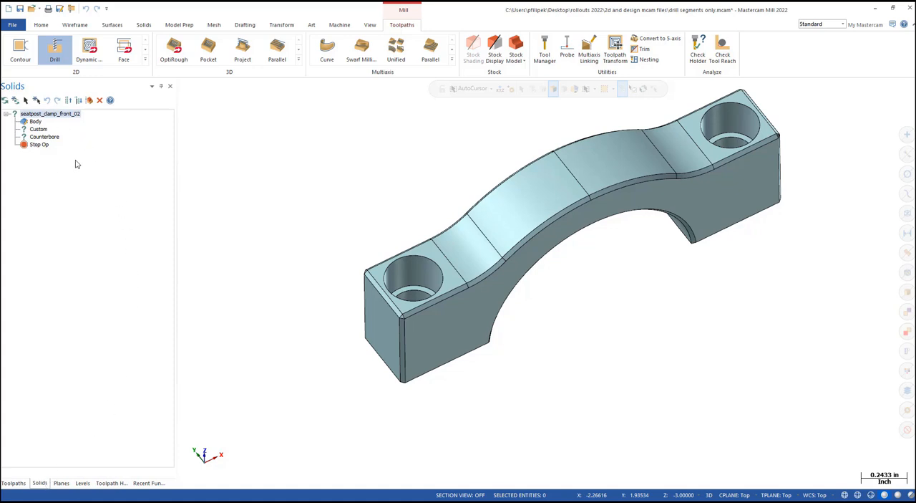
double_click(44, 140)
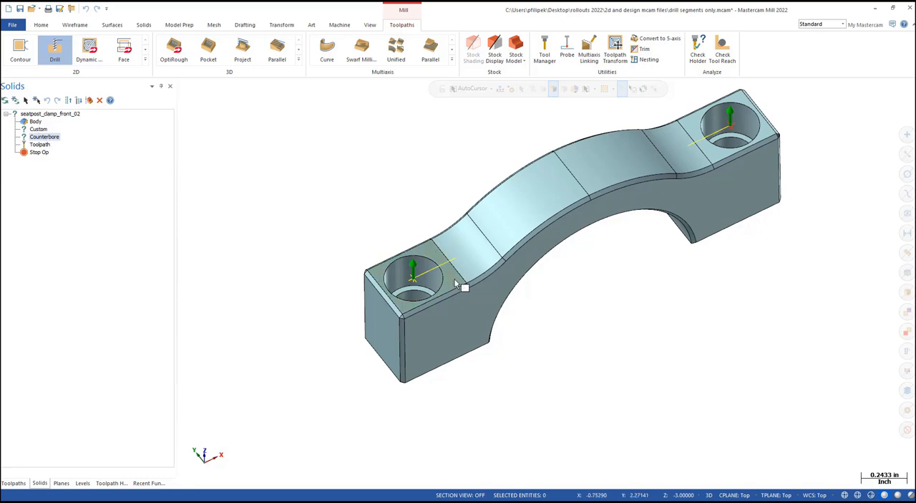
left_click(113, 483)
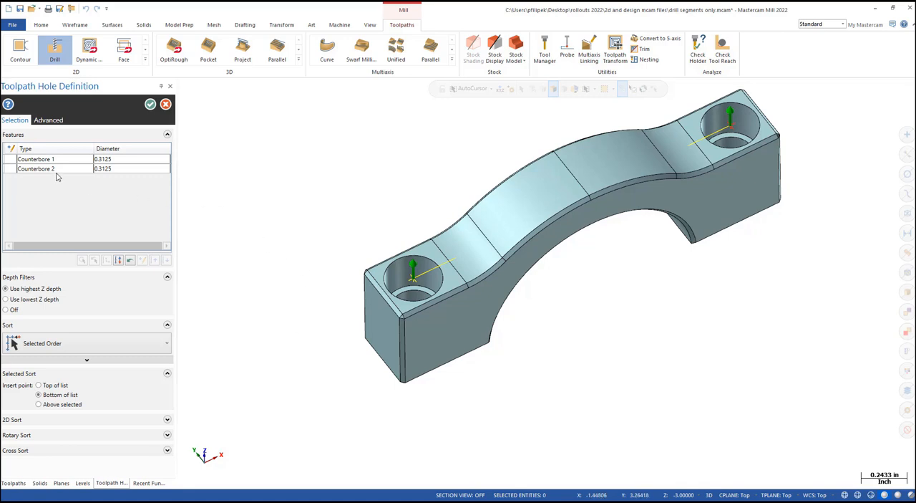
mouse_move(56, 176)
left_click(150, 105)
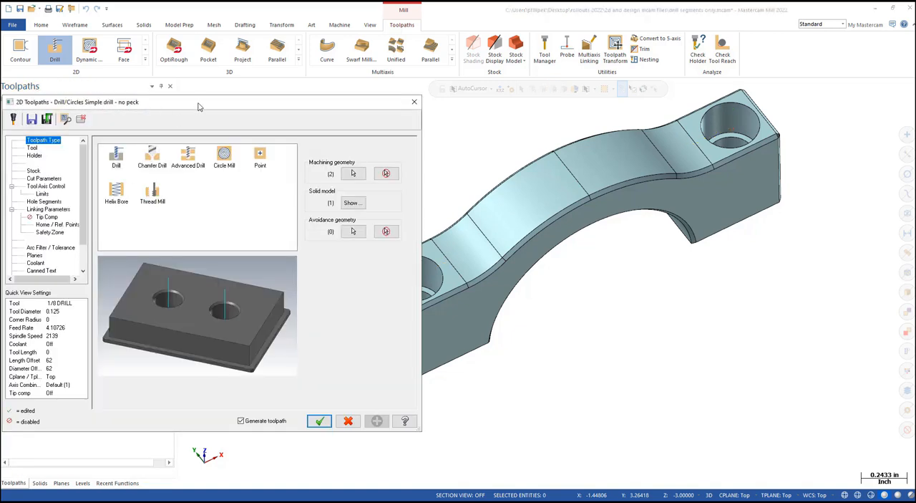
- Assign tool 2, the 0.625 Spot Drill, to the drill operation
left_click_drag(201, 106, 308, 69)
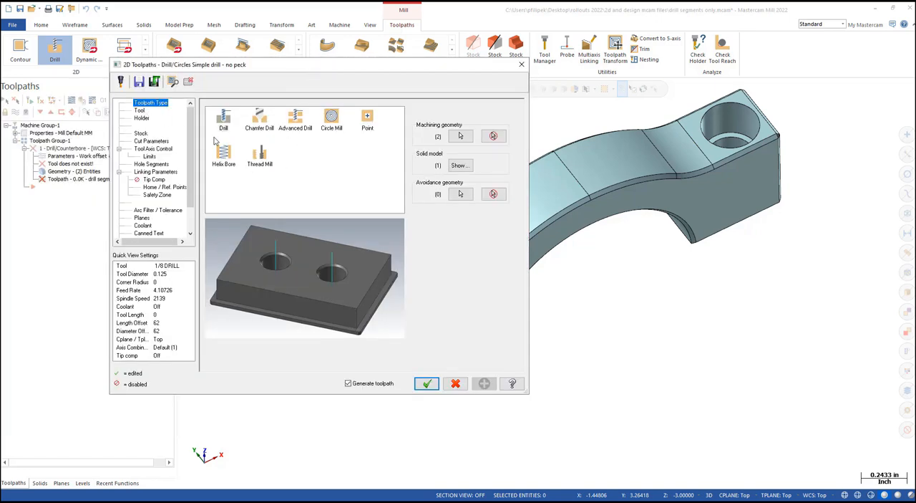
left_click(140, 112)
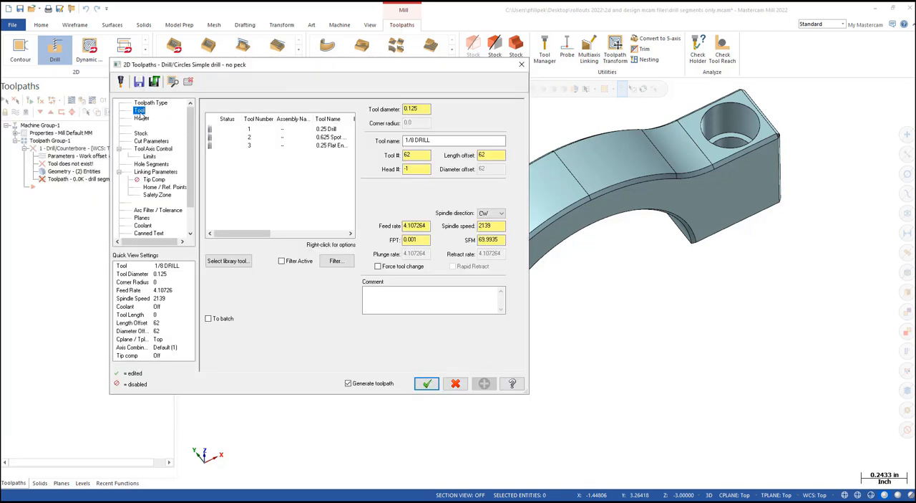
left_click(297, 139)
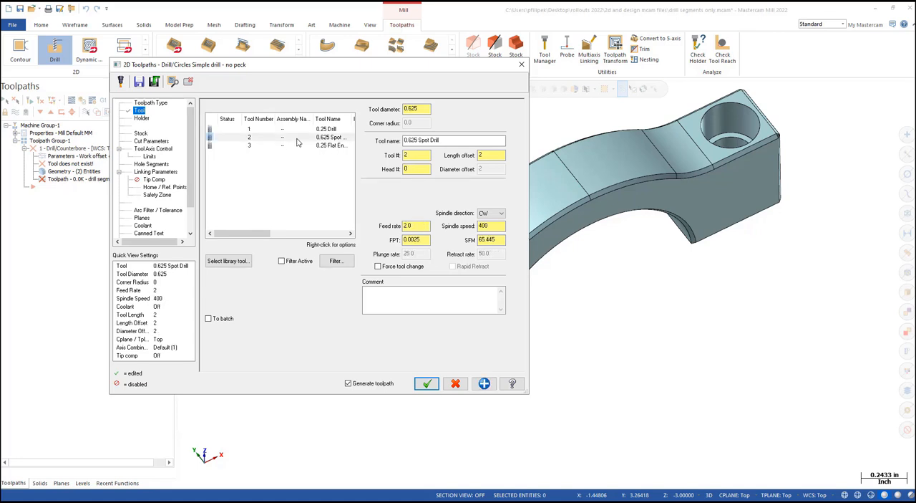
- Review the cut parameters and tool axis control, then examine the Counterbore, Hole Diameter and Tool Tip hole segments
left_click(151, 142)
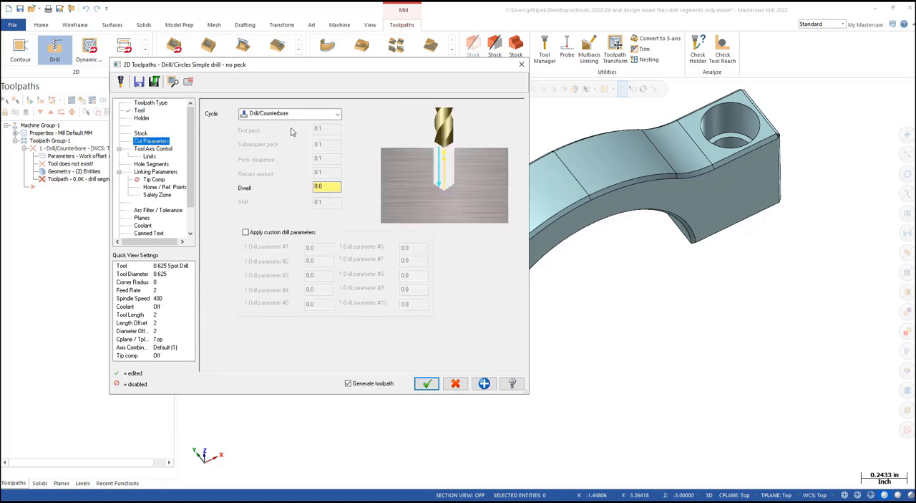
left_click(159, 149)
left_click(154, 141)
left_click(152, 164)
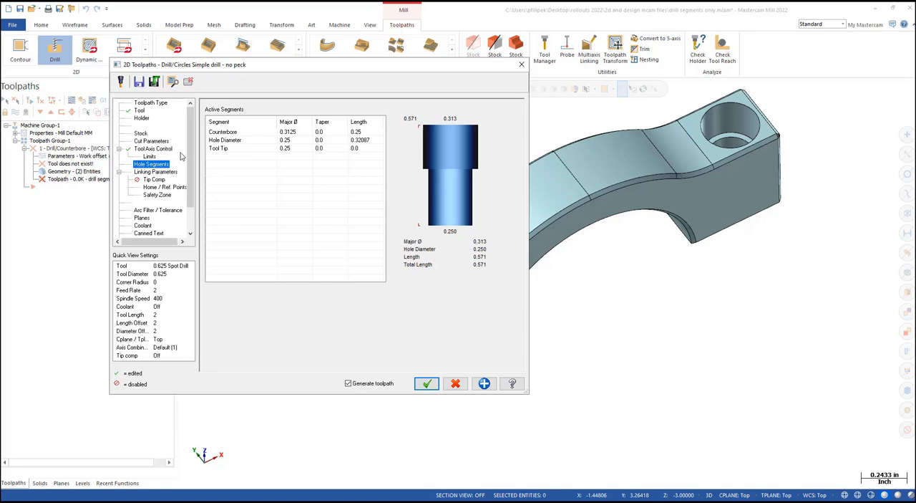
left_click(240, 132)
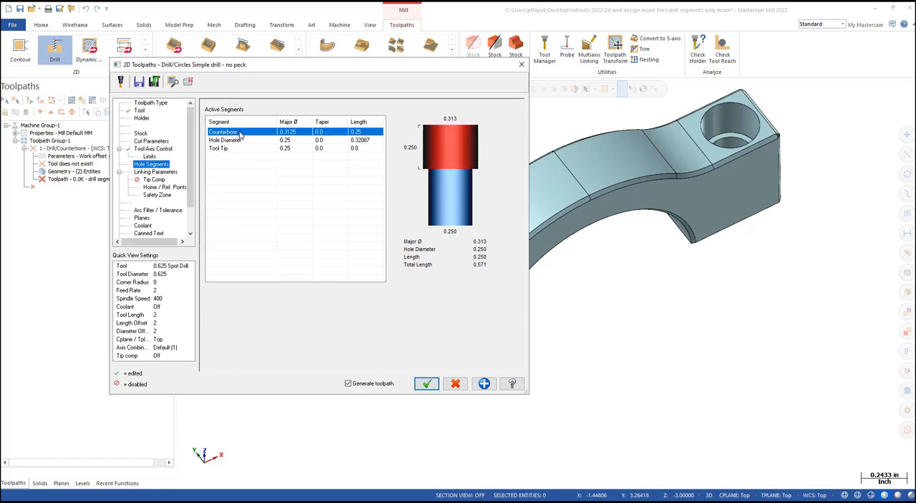
left_click(239, 141)
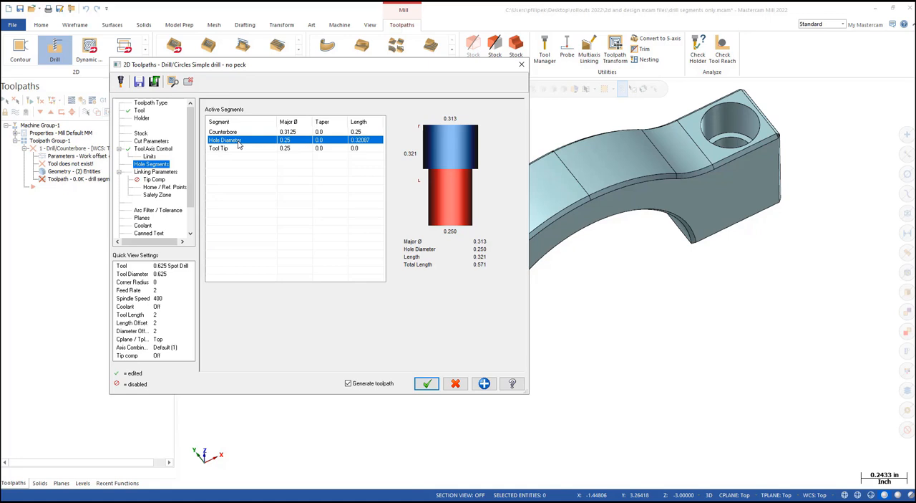
left_click(235, 149)
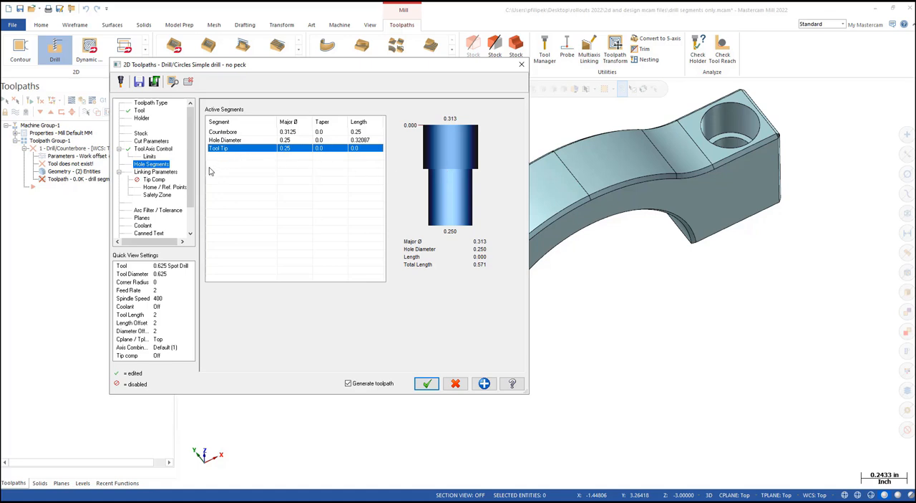
- In the linking parameters, calculate the depth from the top of the line/hole and set the depth to -.05
left_click(166, 173)
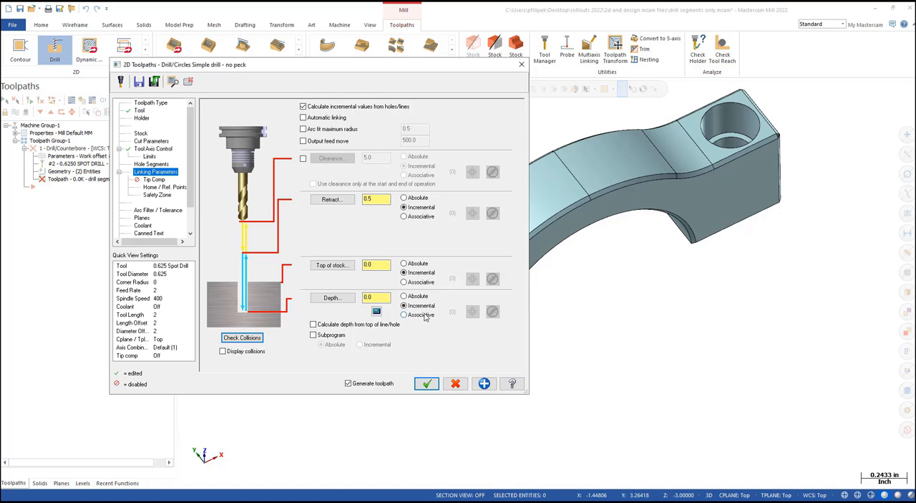
left_click(314, 325)
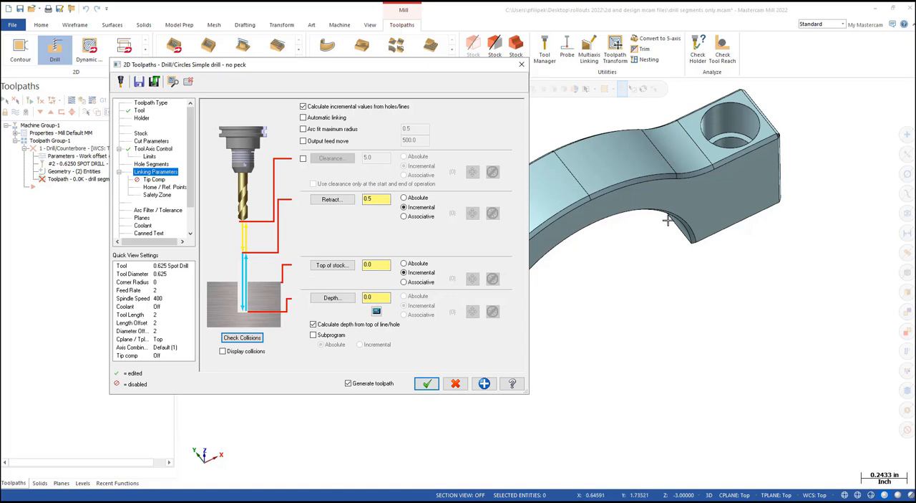
scroll(734, 176, "up", 5)
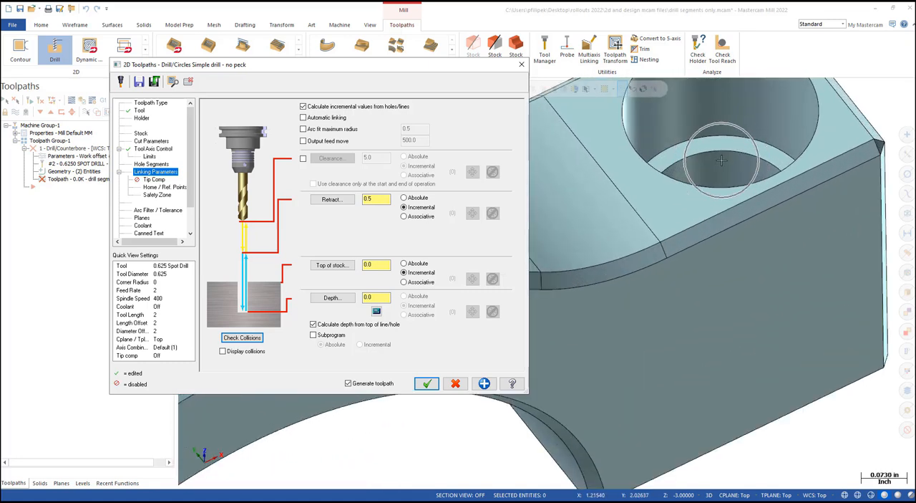
scroll(721, 160, "down", 4)
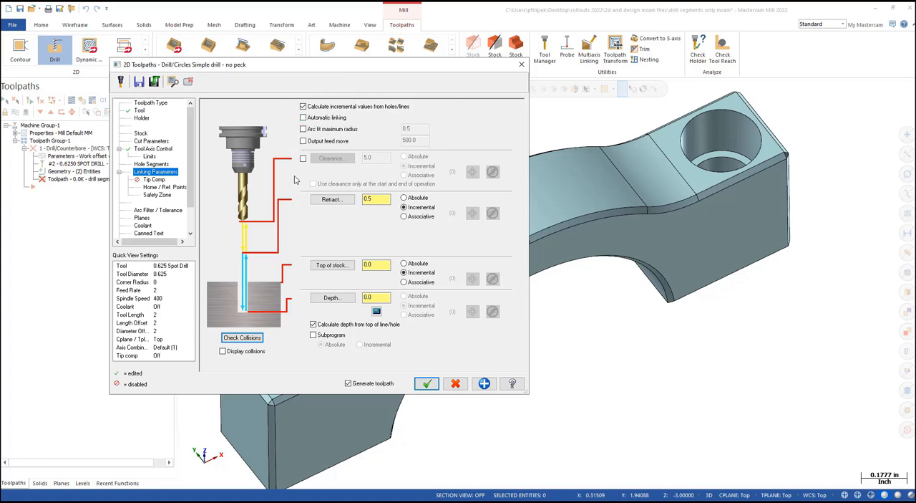
left_click_drag(381, 299, 350, 299)
scroll(617, 274, "down", 5)
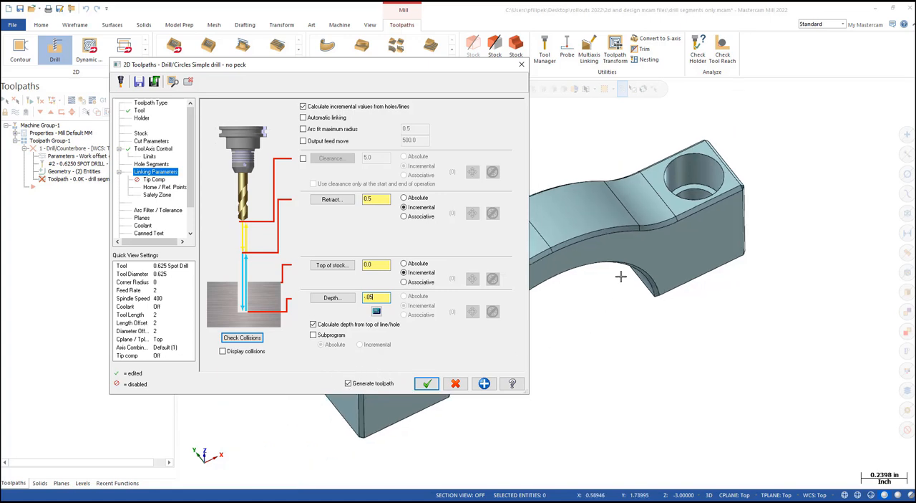
- Accept the drill parameters and generate the Drill/Counterbore toolpath on the clamp's two holes
scroll(680, 209, "down", 3)
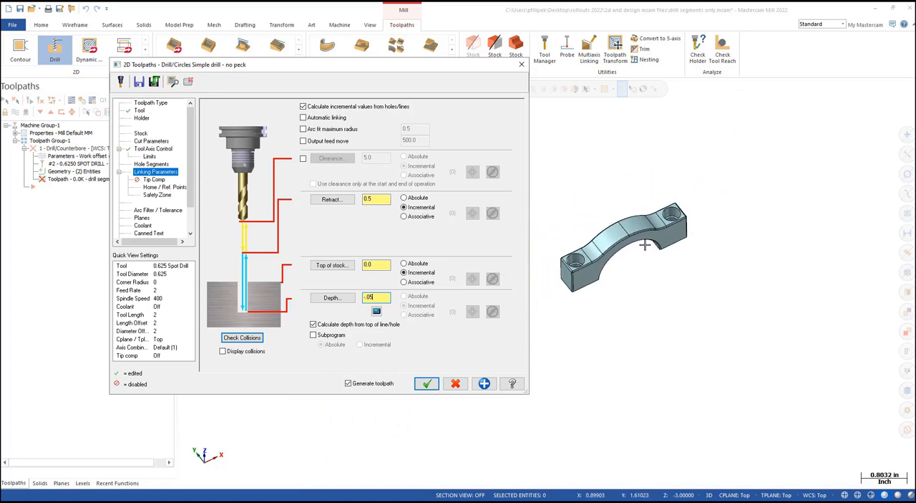
scroll(583, 246, "up", 4)
scroll(582, 246, "down", 6)
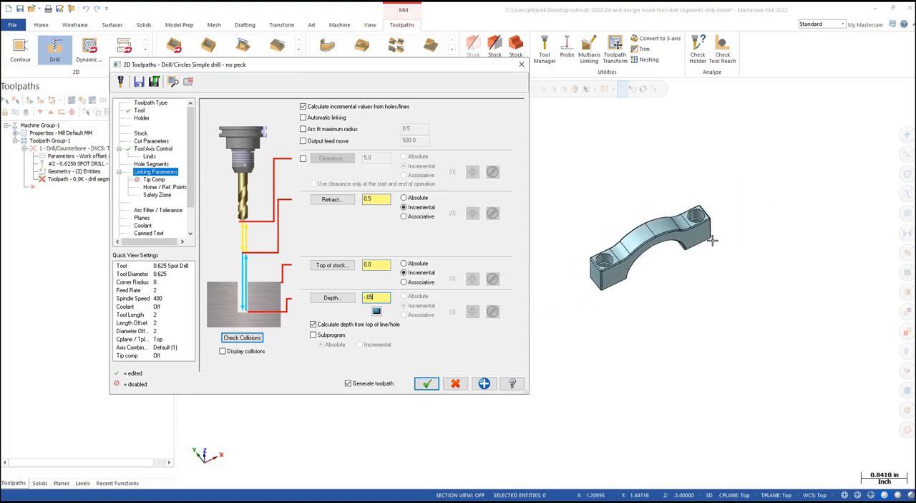
scroll(731, 229, "up", 6)
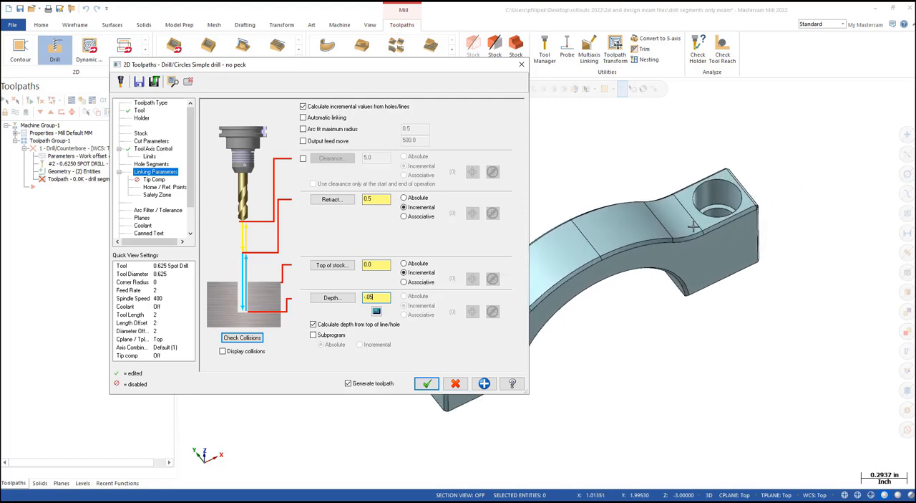
middle_click_drag(698, 213, 684, 229)
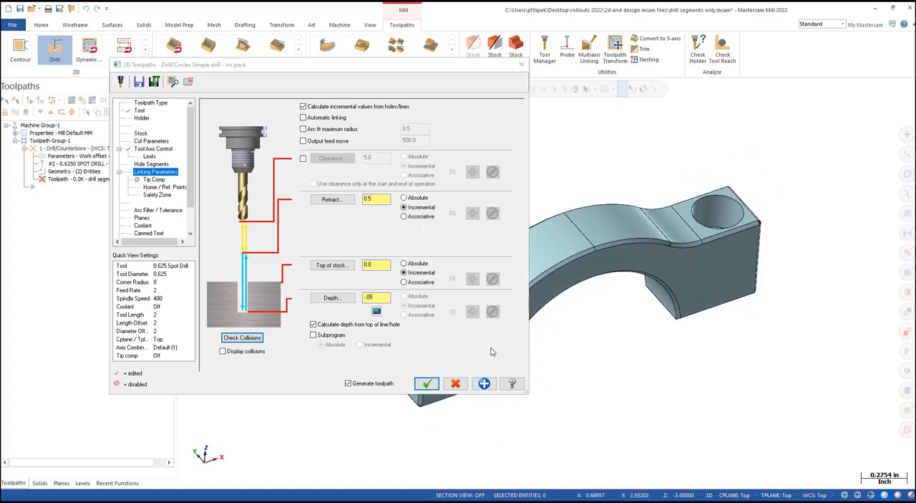
left_click(427, 383)
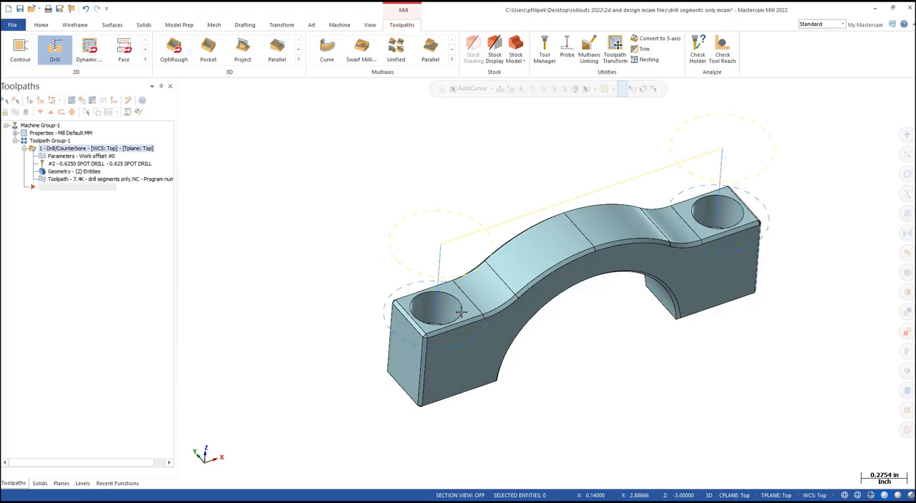
- Backplot the Drill/Counterbore toolpath to examine the spot drill's motion between the clamp's two holes
scroll(405, 270, "down", 3)
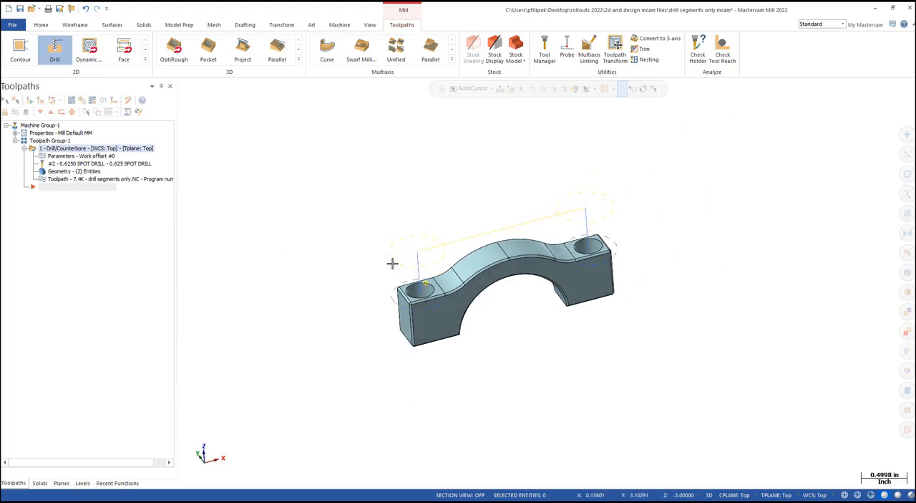
mouse_move(392, 264)
middle_mouse_down()
mouse_move(408, 266)
mouse_move(400, 267)
middle_mouse_up()
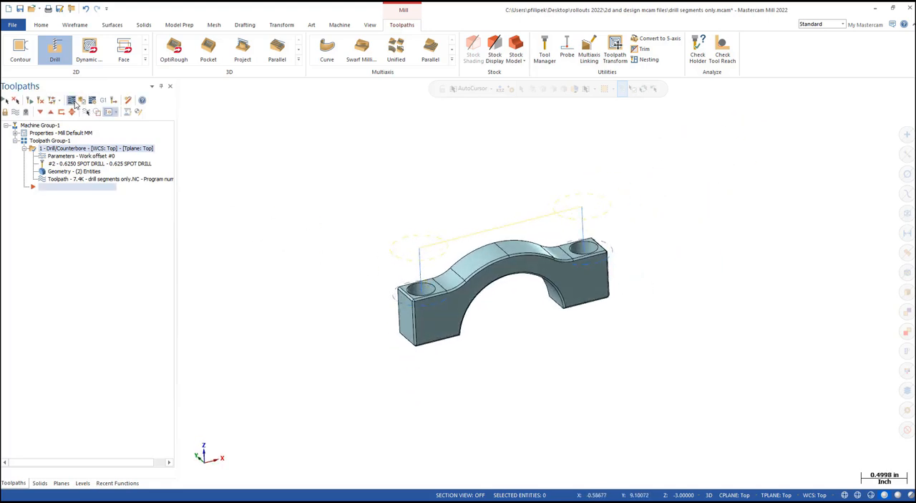
left_click(73, 102)
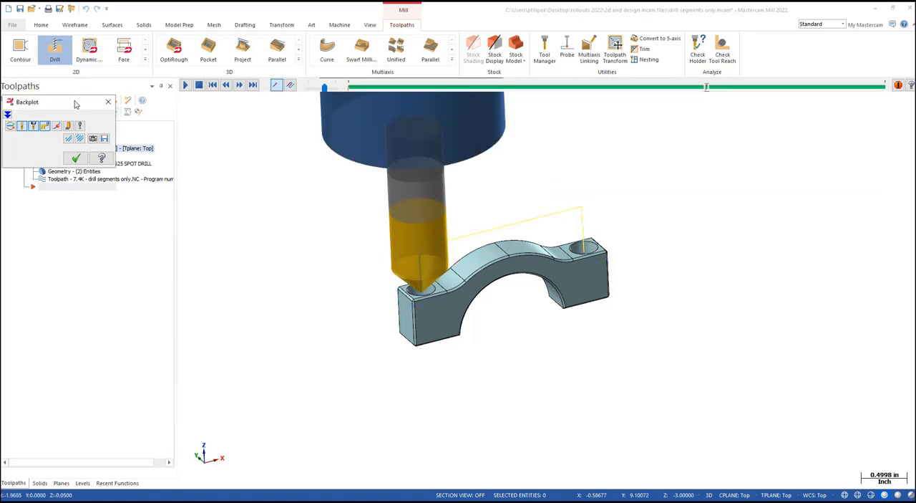
middle_click_drag(507, 282, 415, 283)
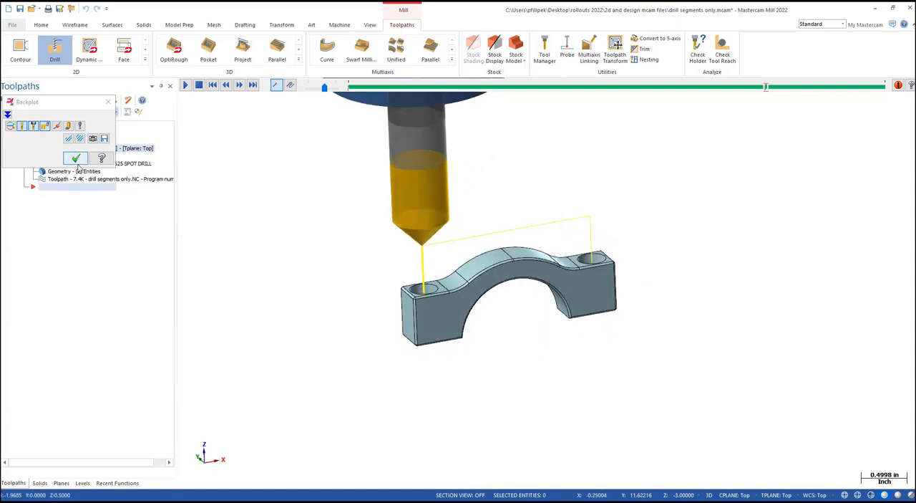
left_click(75, 157)
- Set the drill operation's retract height to 0.05 in the linking parameters and regenerate the toolpath
left_click(63, 157)
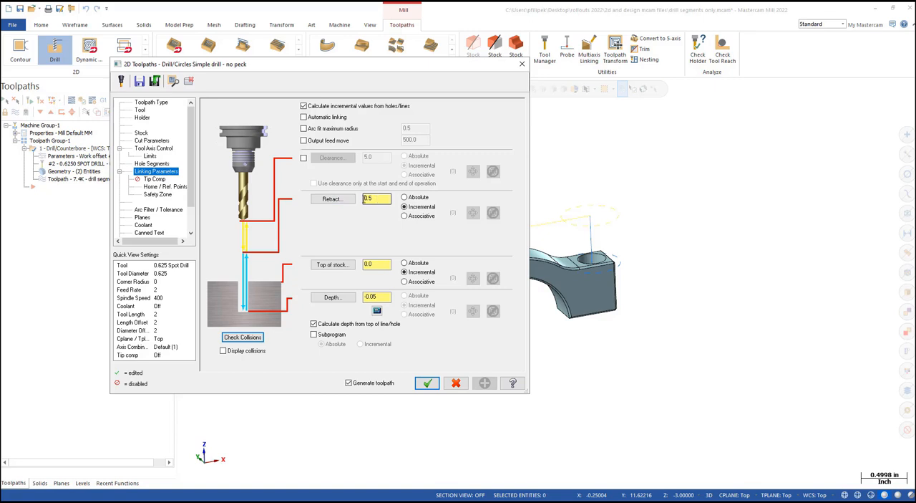
double_click(383, 196)
left_click(428, 385)
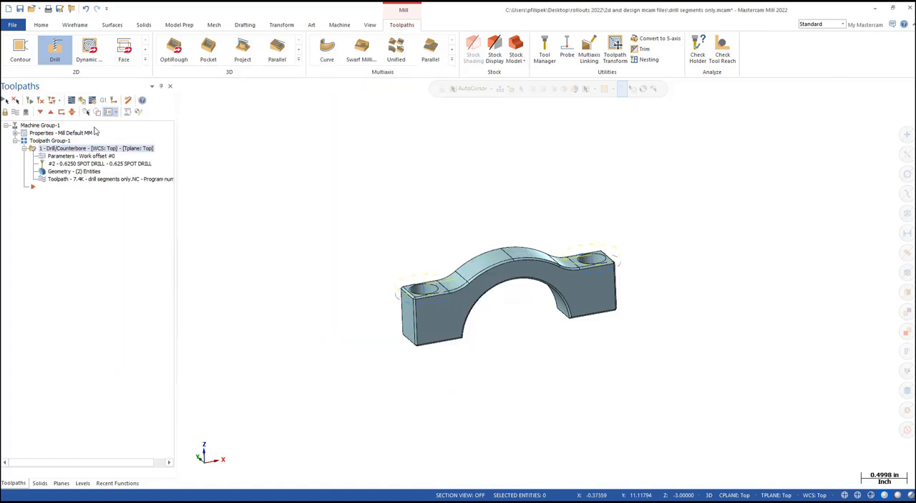
- Backplot the regenerated toolpath to examine the rapid move between the holes relative to the clamp's raised arch
scroll(452, 274, "up", 3)
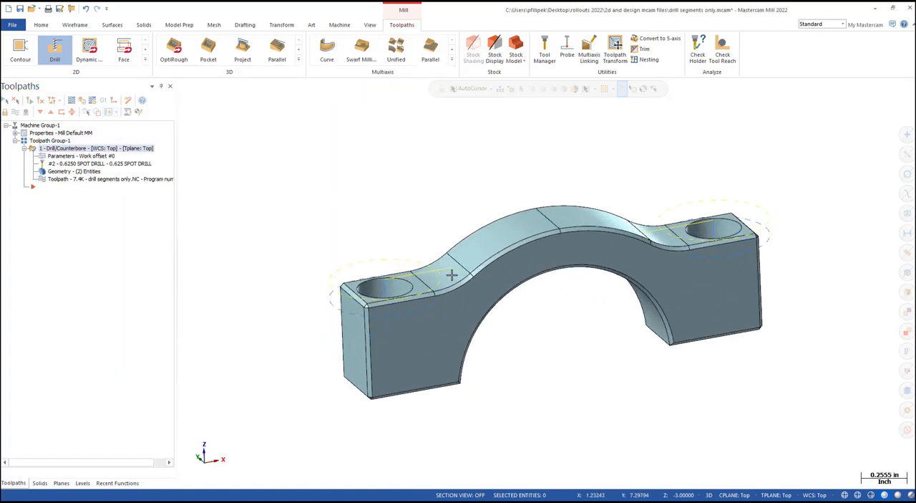
middle_click_drag(452, 274, 438, 287)
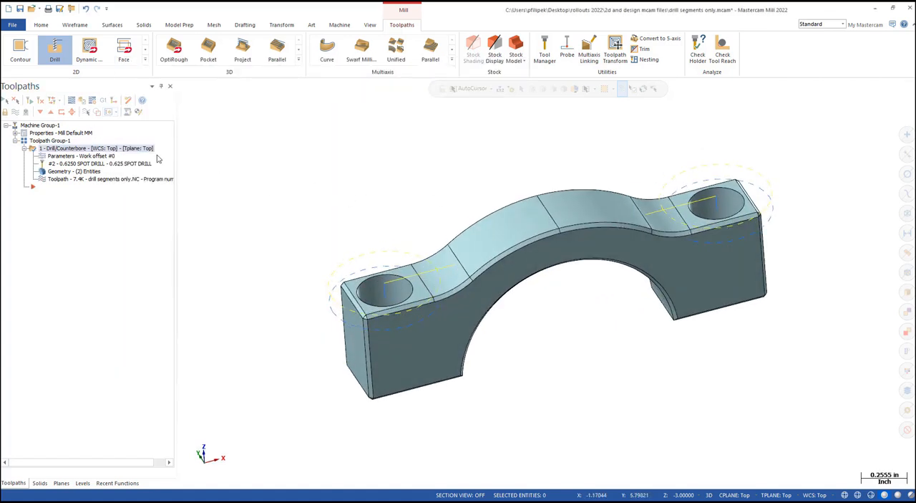
left_click(71, 101)
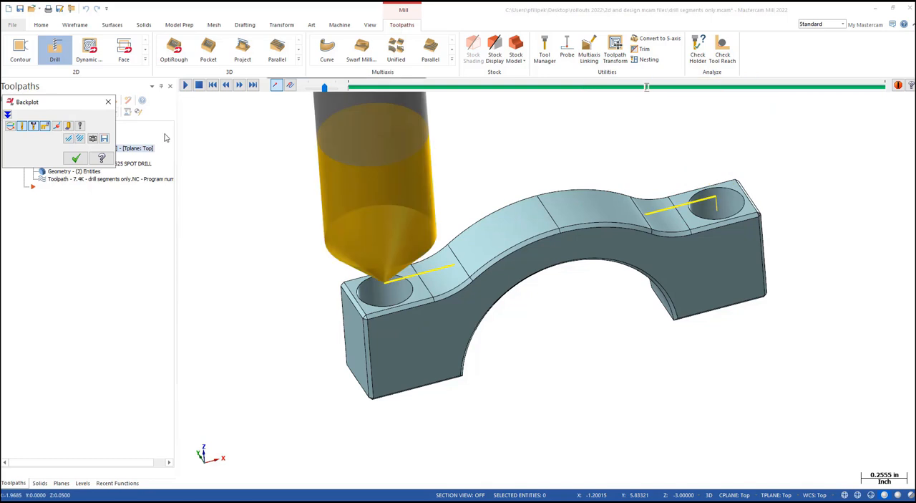
left_click(76, 158)
- Enable automatic linking for the drill operation, accept the absolute clearance setting, set the clearance to 1.0 and regenerate the toolpath
left_click(93, 156)
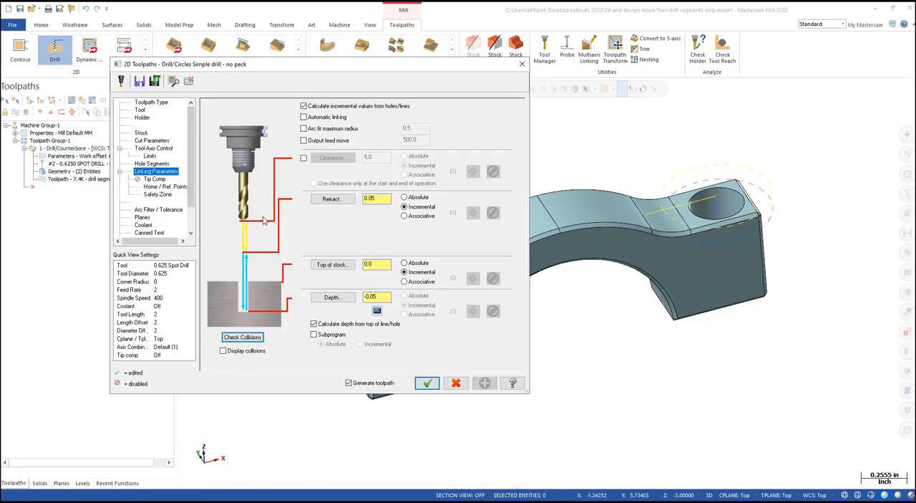
left_click(304, 117)
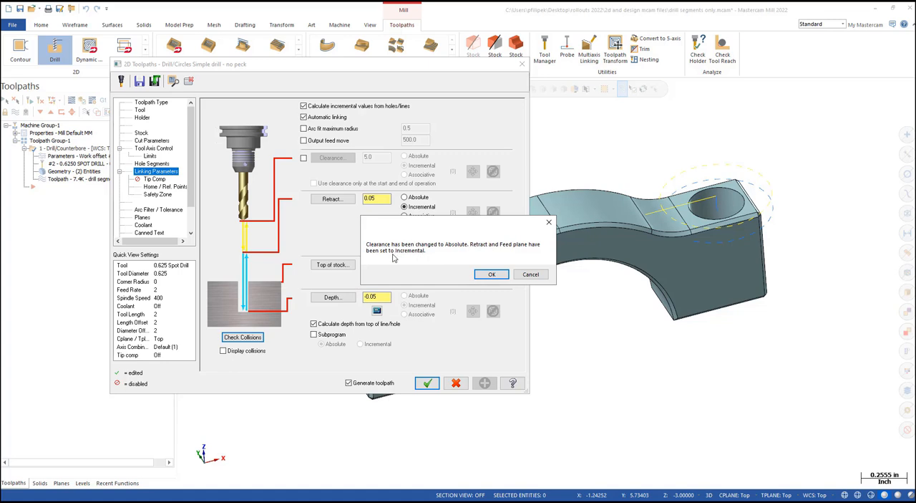
left_click(494, 276)
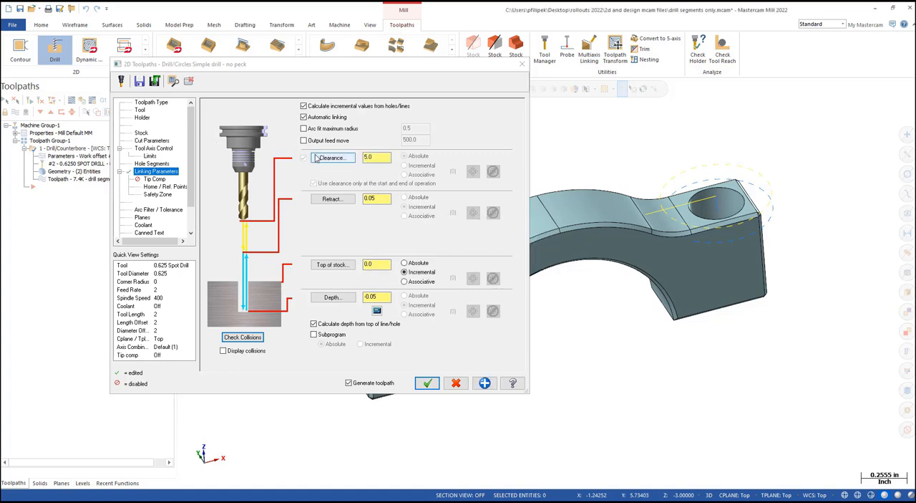
left_click(373, 159)
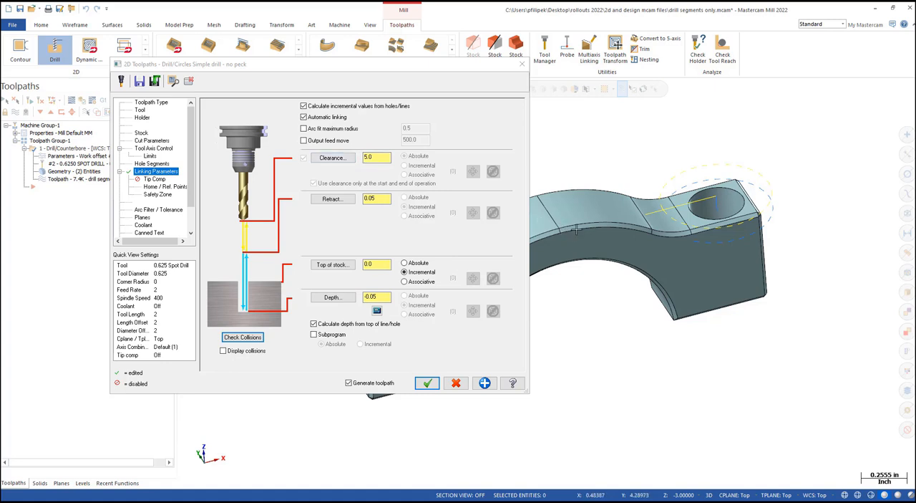
left_click(339, 161)
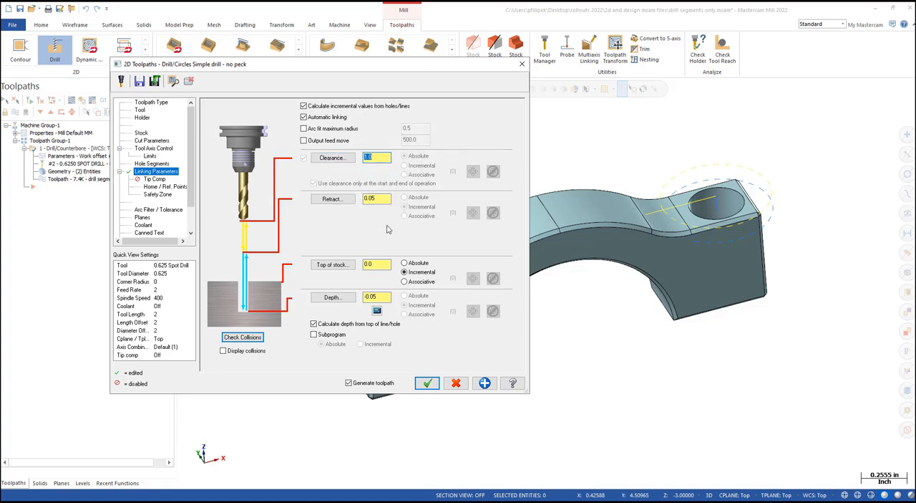
left_click(427, 382)
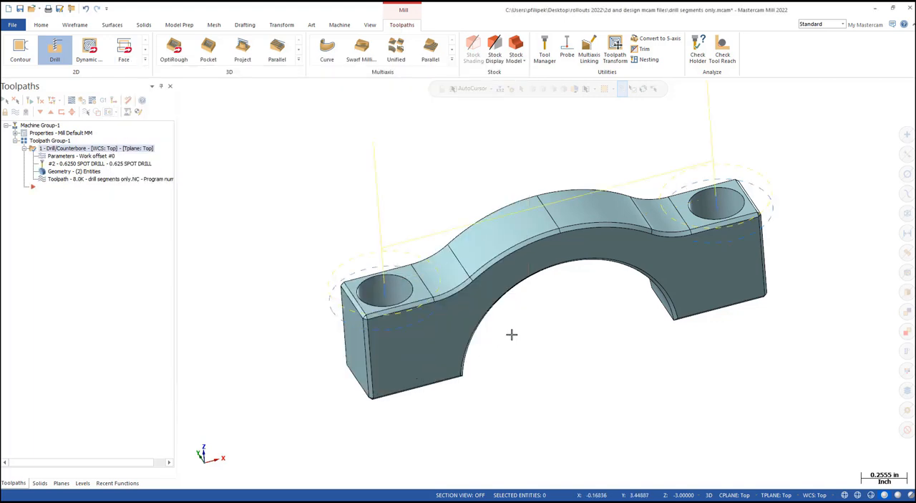
- Backplot the automatically linked toolpath to check the tool's travel over the clamp's arch
middle_click_drag(511, 334, 522, 302)
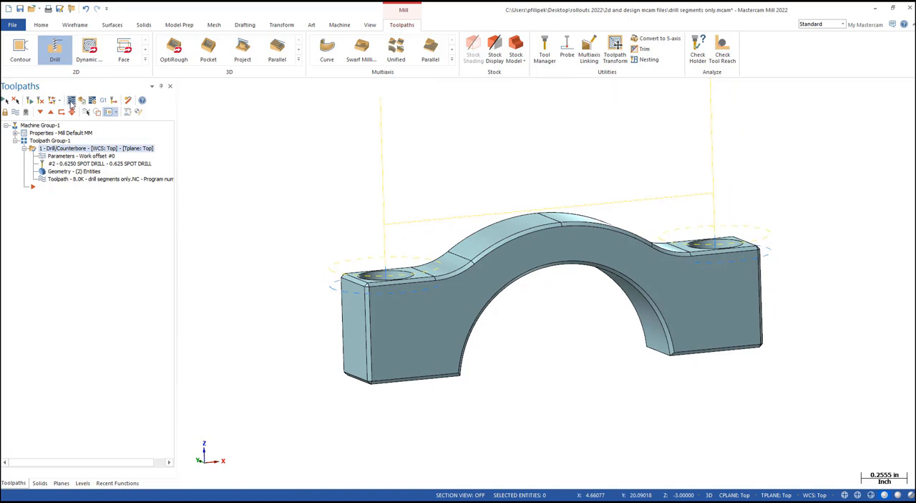
left_click(71, 101)
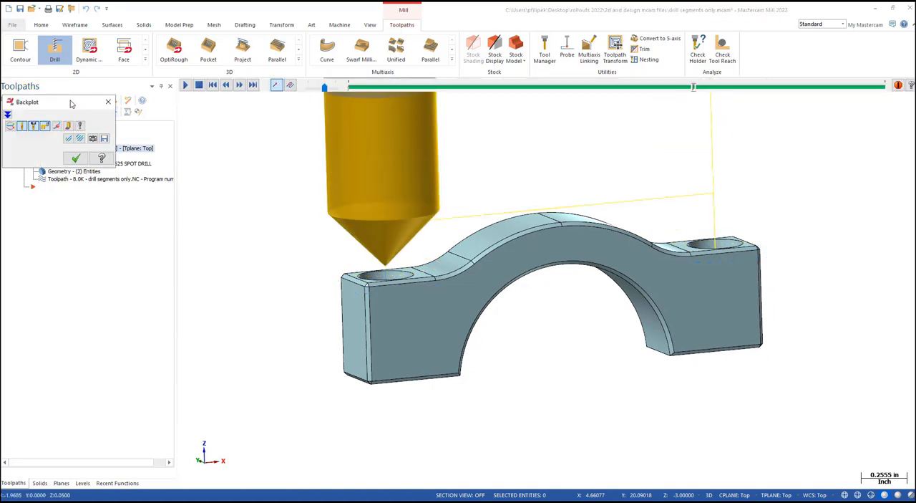
left_click(75, 157)
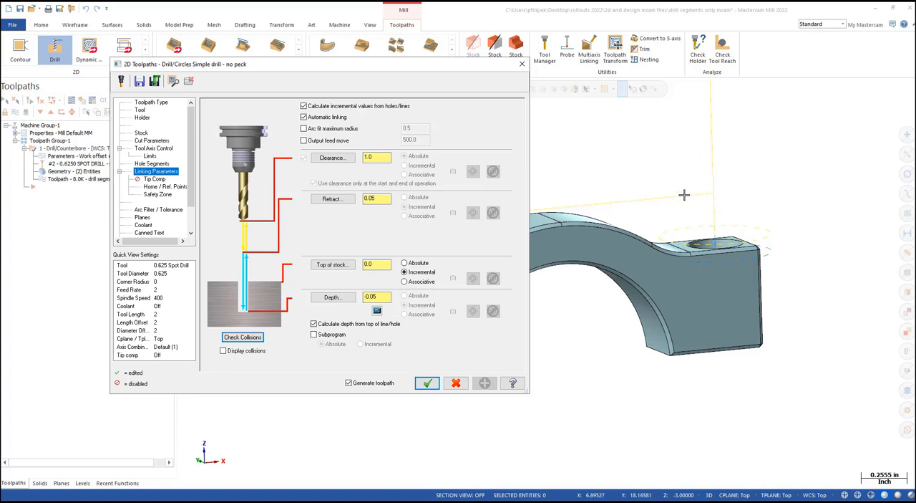
- Enable arc fitting with a maximum radius of 0.5 in the linking parameters and regenerate the toolpath
left_click(304, 128)
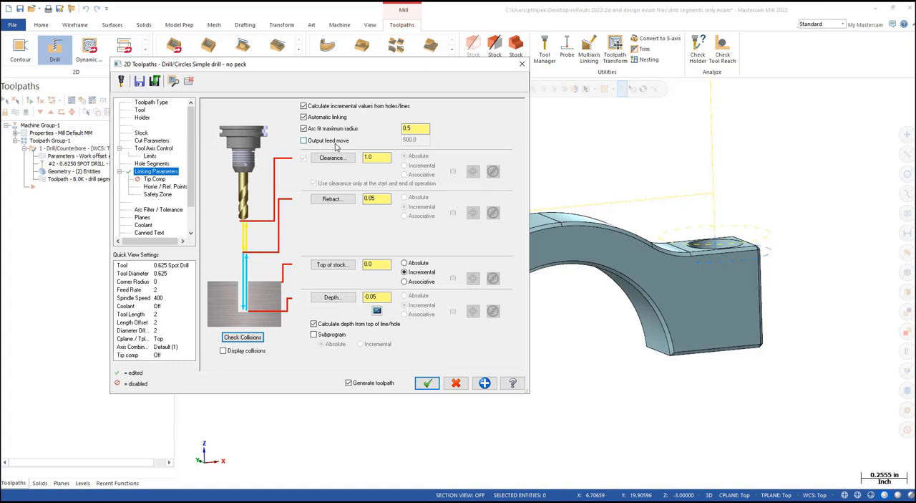
left_click(428, 382)
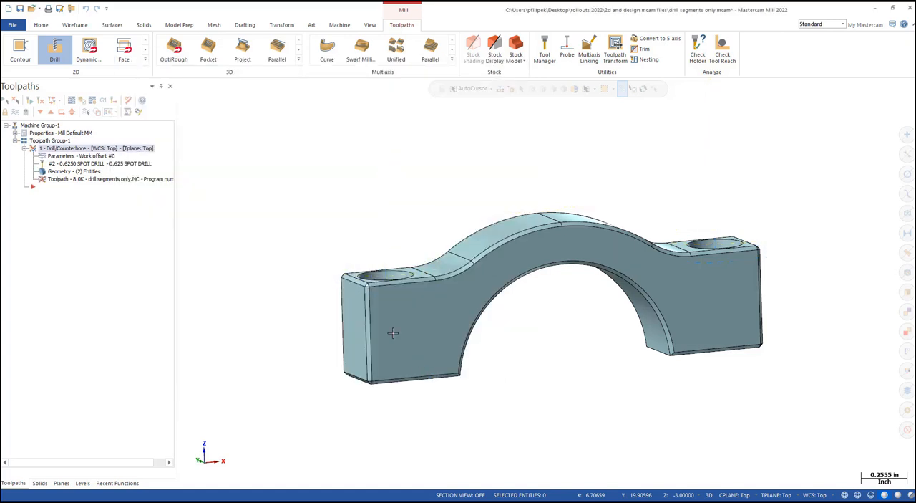
scroll(501, 292, "down", 2)
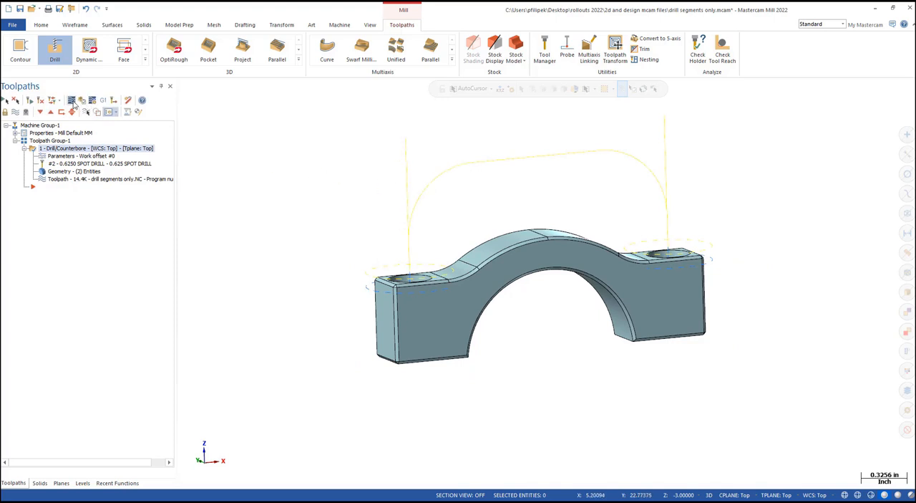
- Backplot the arc-fitted toolpath and examine the rounded linking move between the two holes
left_click(71, 100)
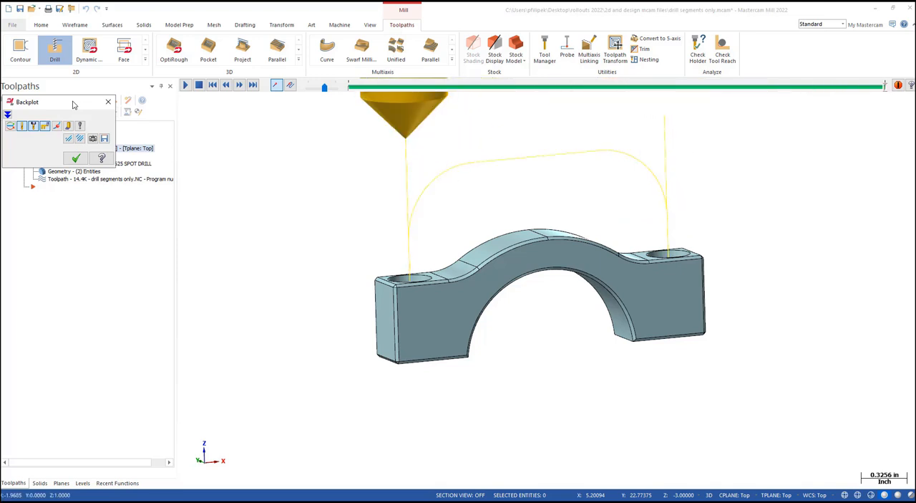
left_click(76, 158)
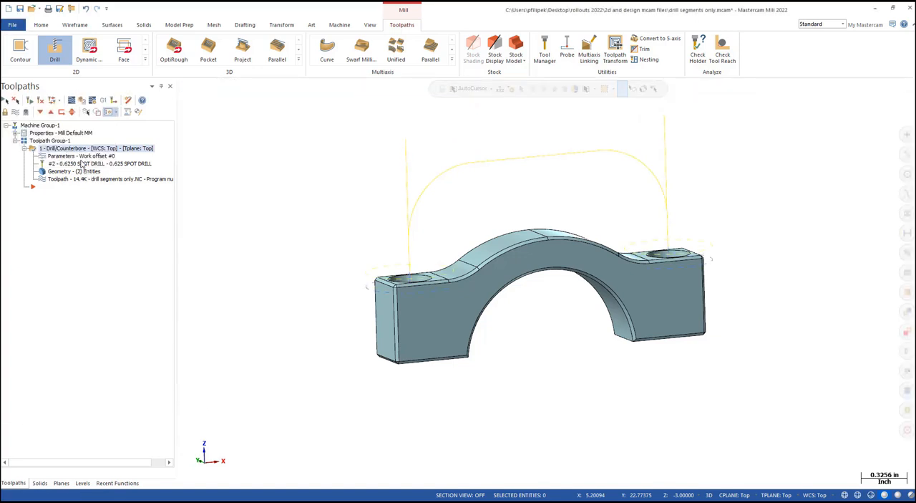
middle_click_drag(346, 262, 292, 262)
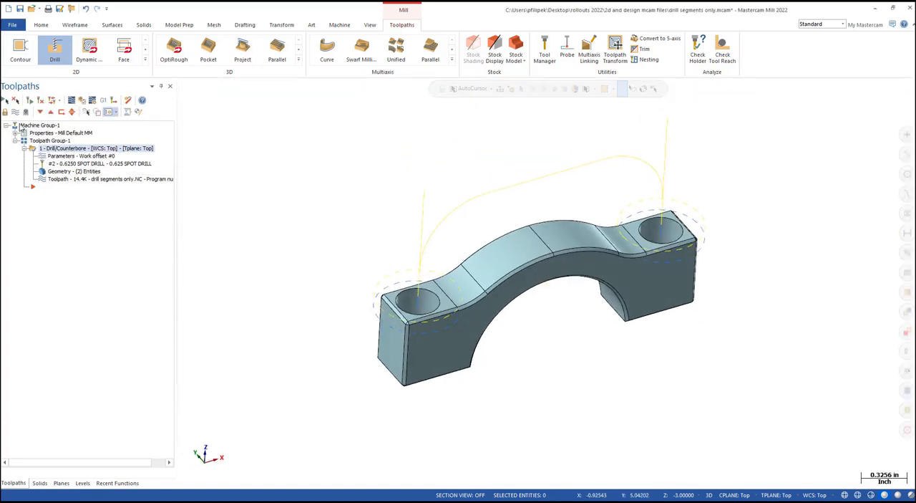
- Hide the displayed toolpath of the Drill/Counterbore operation so only the clamp model is shown
left_click(15, 113)
scroll(375, 202, "down", 3)
middle_click_drag(394, 224, 406, 243)
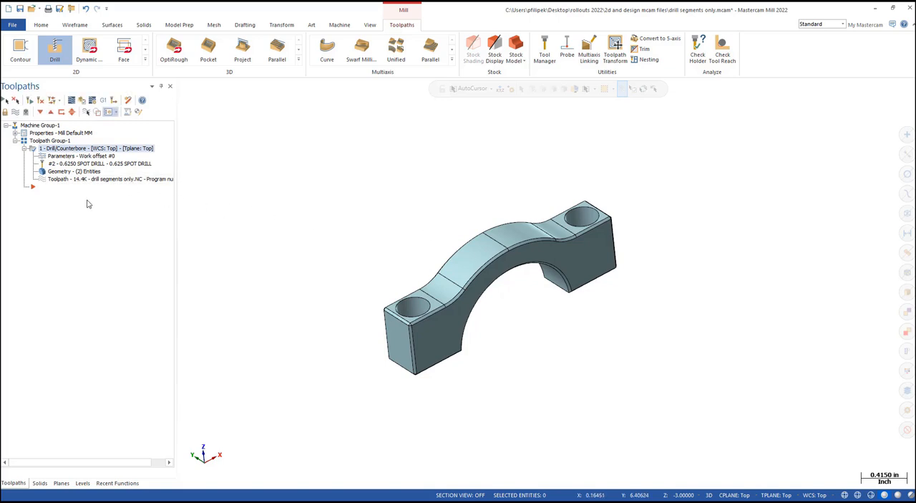
- Copy the Drill/Counterbore operation twice, placing both copies after the original in the toolpath group
right_click_drag(63, 148, 70, 209)
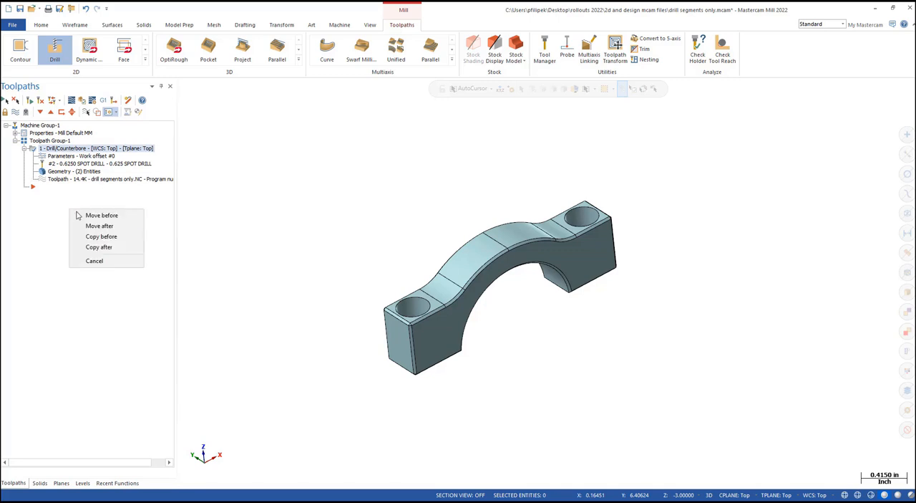
left_click(116, 247)
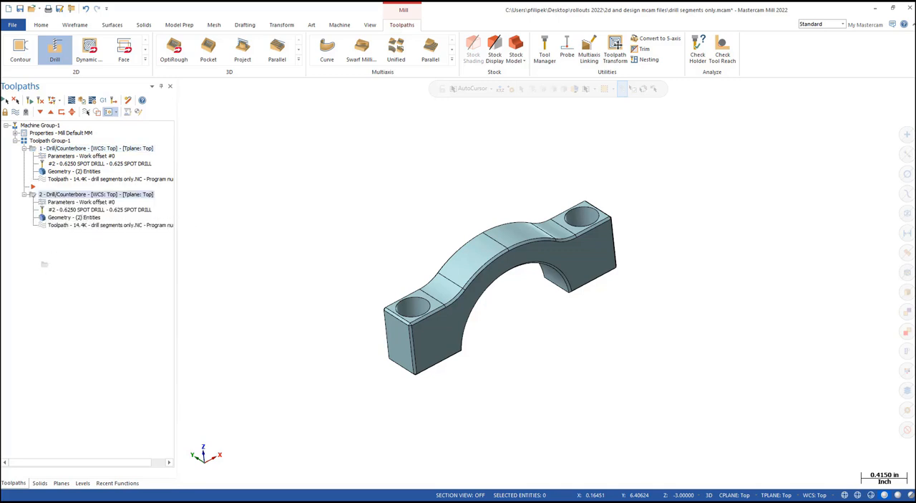
right_click_drag(44, 264, 70, 260)
left_click(93, 300)
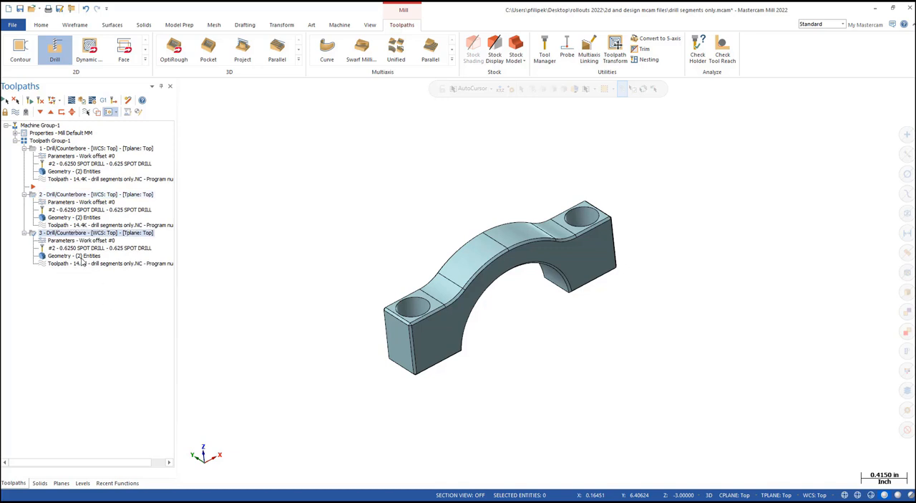
- In the second Drill/Counterbore operation, assign tool 1, the 0.25 Drill, and select the Hole Diameter segment
left_click(65, 202)
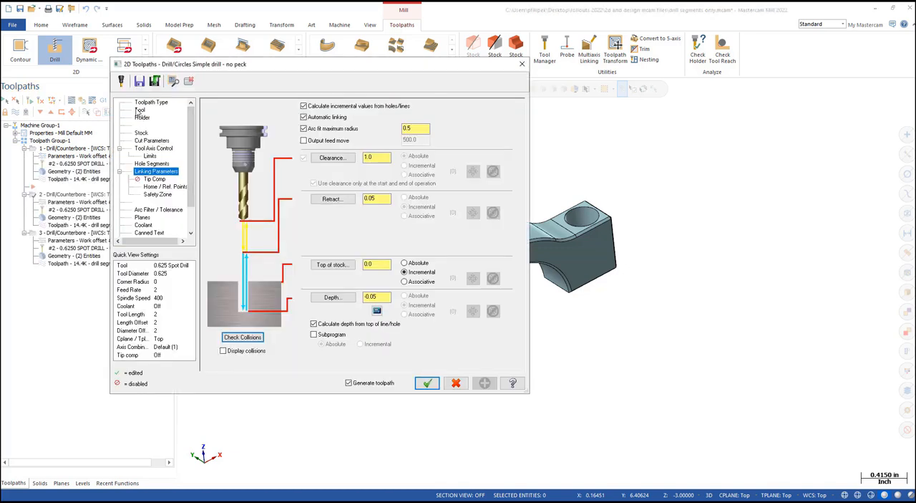
left_click(139, 111)
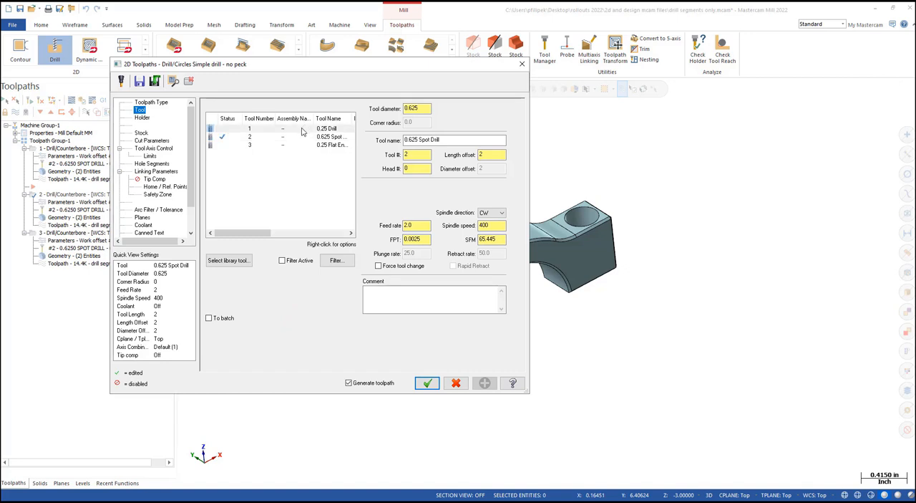
left_click(302, 129)
left_click(259, 129)
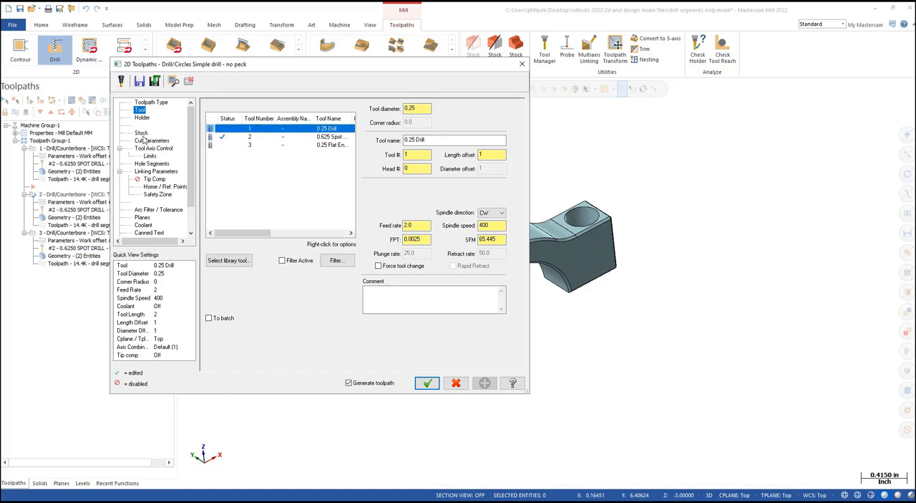
left_click(153, 164)
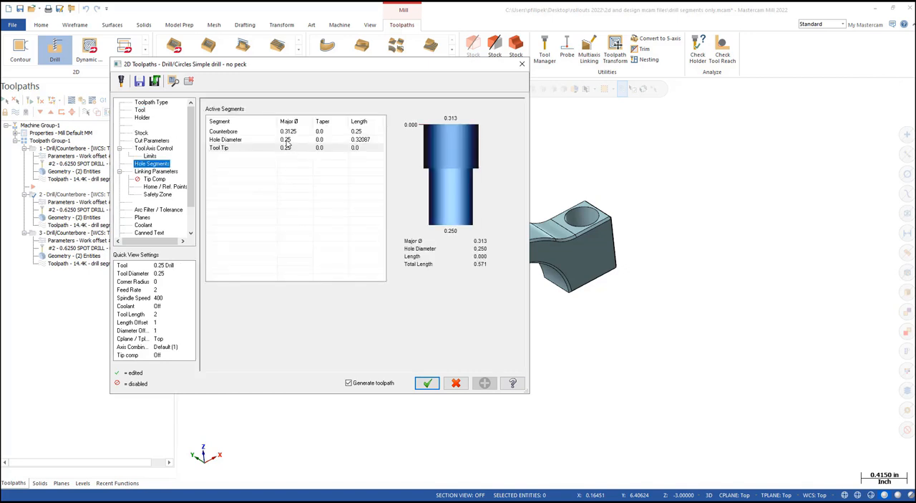
left_click(287, 140)
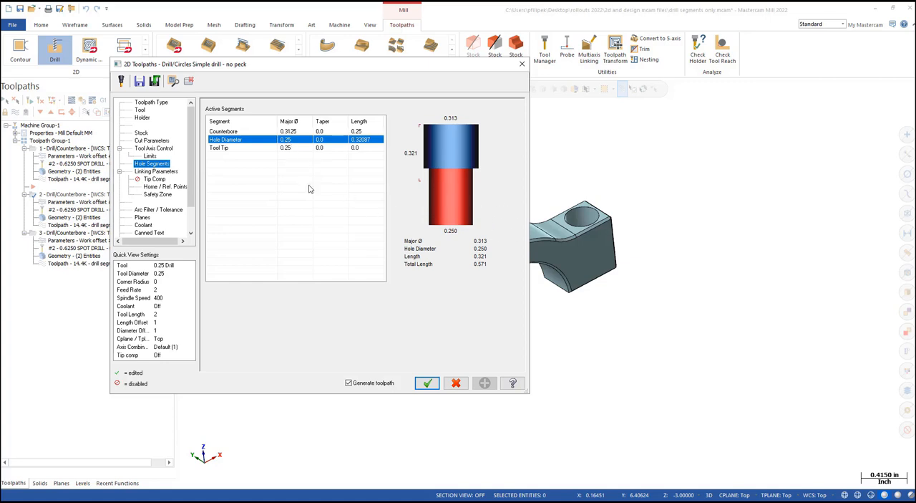
- Set the second drill operation's depth to 0 and enable tip compensation for the 0.25 drill
left_click(153, 172)
left_click(378, 296)
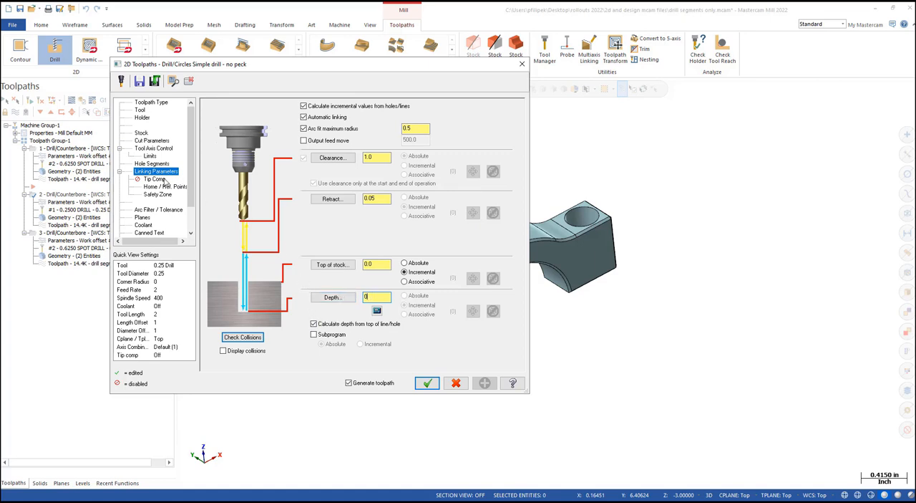
left_click(155, 179)
left_click(218, 113)
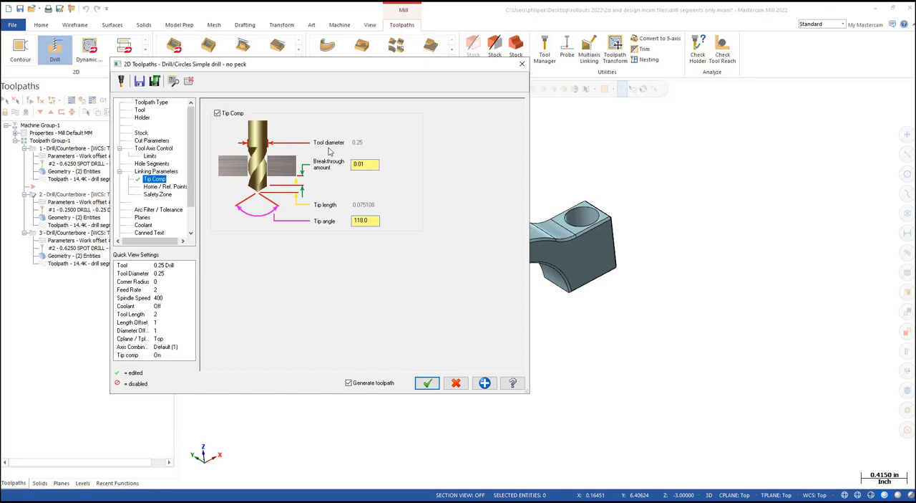
- Generate the second Drill/Counterbore toolpath, display it on the clamp and check its depth in the counterbored hole
left_click(426, 383)
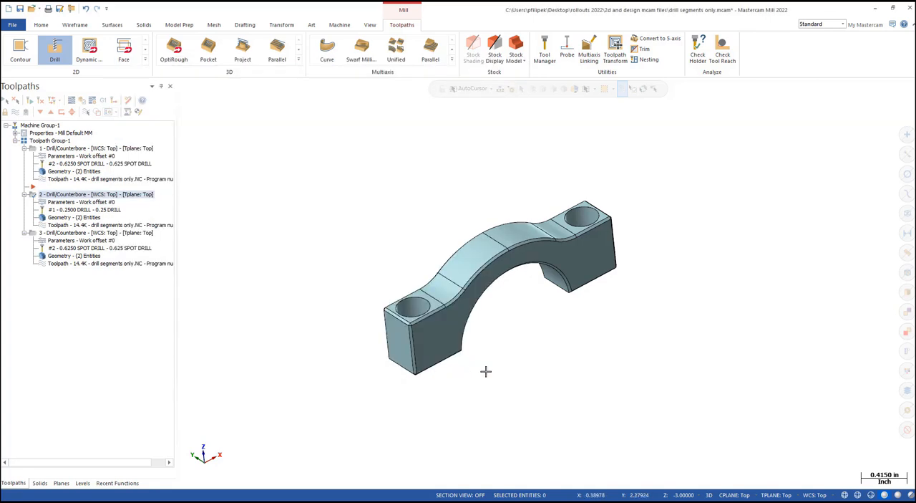
middle_click_drag(506, 367, 499, 302)
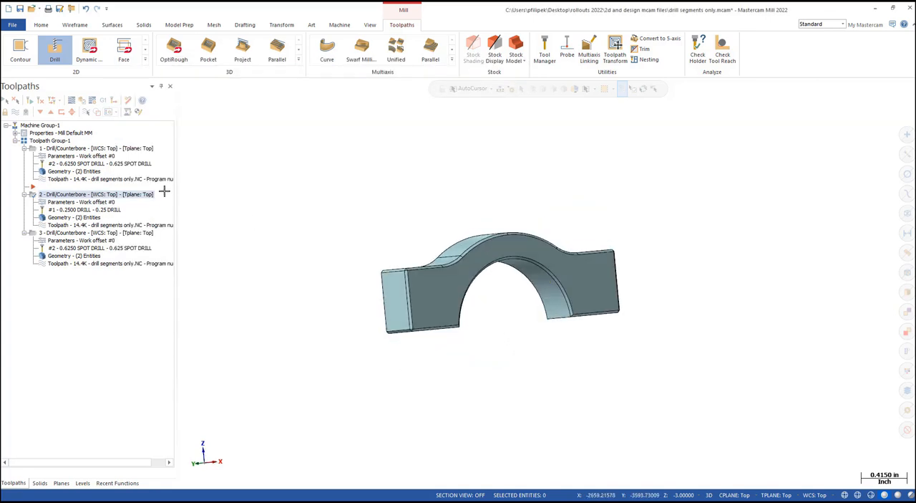
left_click(15, 114)
middle_click_drag(302, 200, 378, 334)
scroll(377, 335, "up", 5)
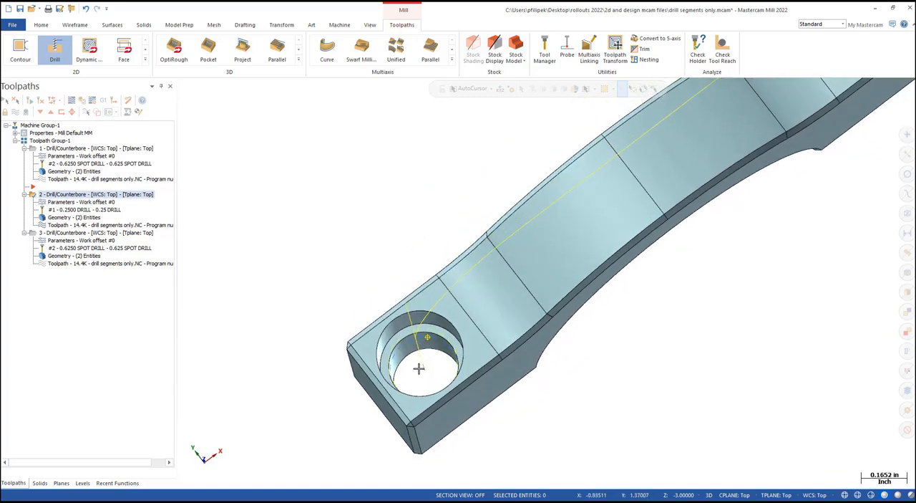
scroll(418, 367, "down", 5)
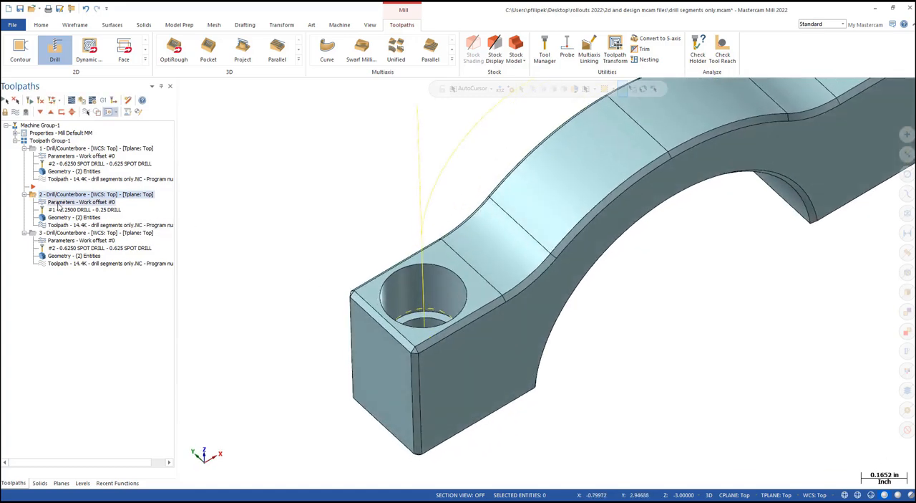
- Turn off calculating depth from the top of line/hole in the second drill operation and check the regenerated toolpath below the clamp
left_click(63, 204)
left_click(162, 172)
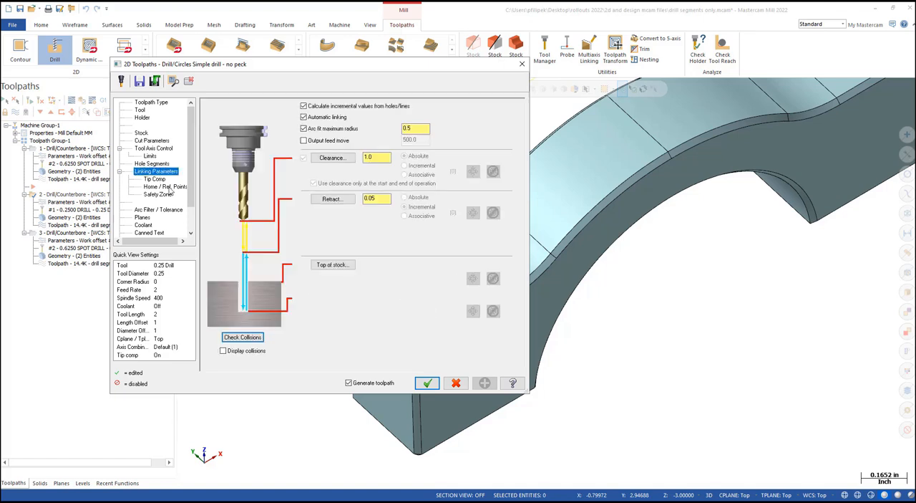
left_click(312, 323)
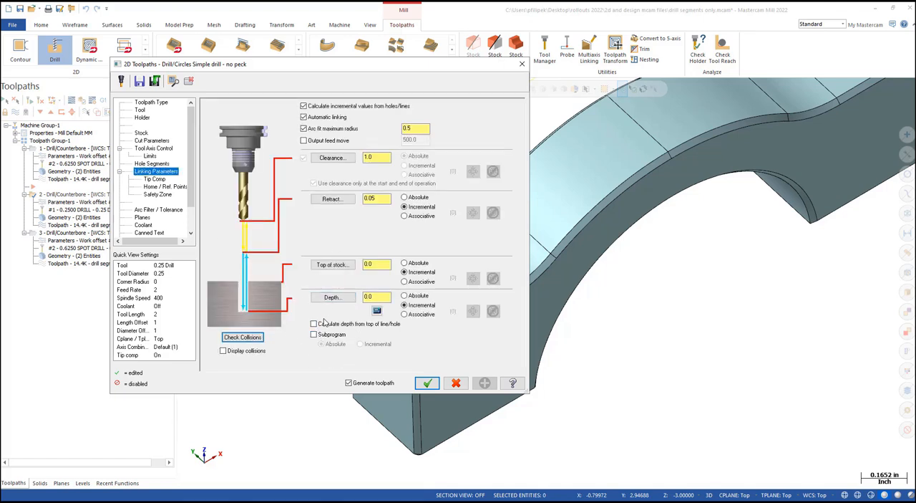
left_click(428, 383)
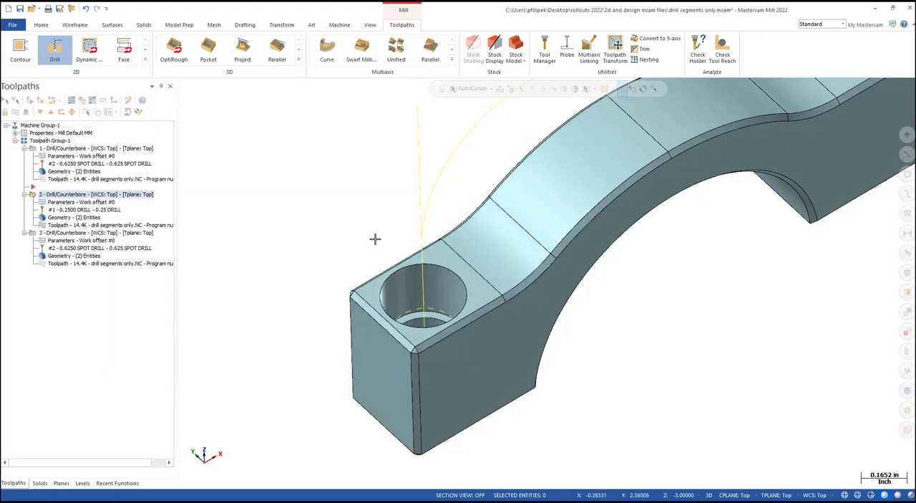
scroll(375, 239, "down", 6)
mouse_move(489, 343)
middle_mouse_down()
mouse_move(471, 274)
mouse_move(471, 315)
middle_mouse_up()
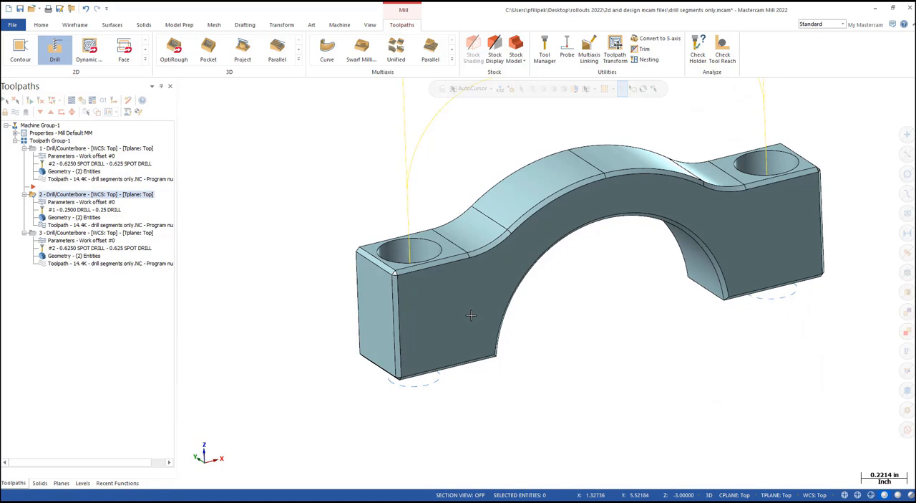
scroll(449, 324, "down", 3)
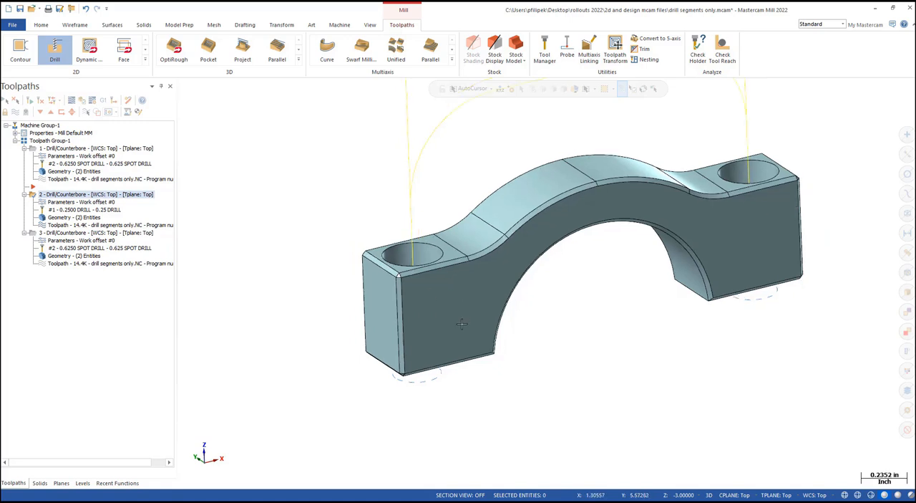
middle_click_drag(449, 324, 422, 370)
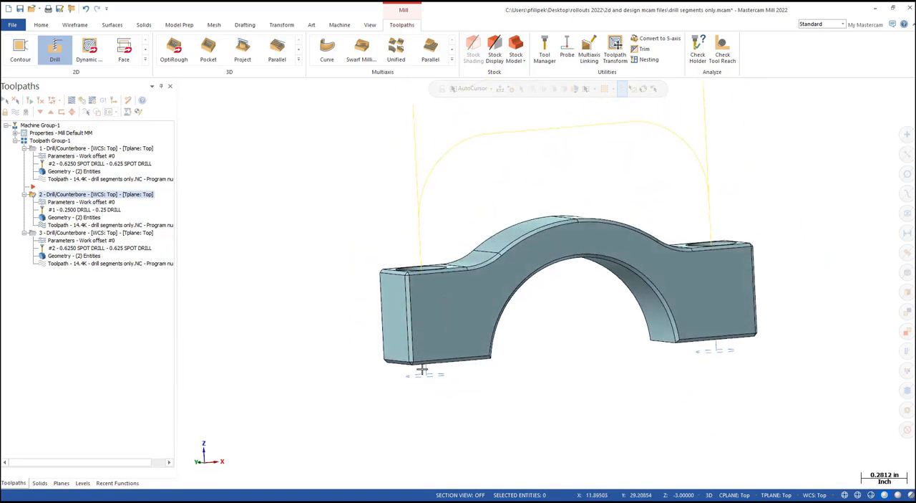
- Change the third drill operation to a Helix Bore toolpath using tool 3, the 0.25 Flat Endmill
left_click(57, 241)
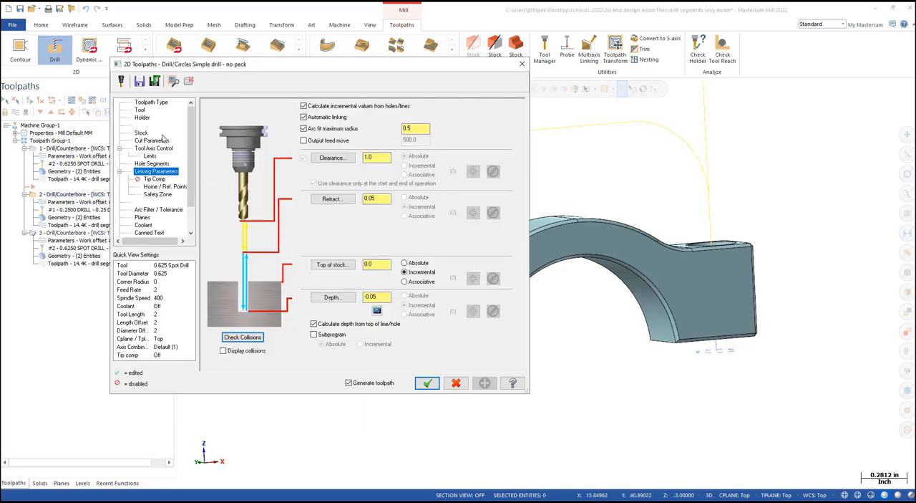
left_click(141, 109)
left_click(150, 103)
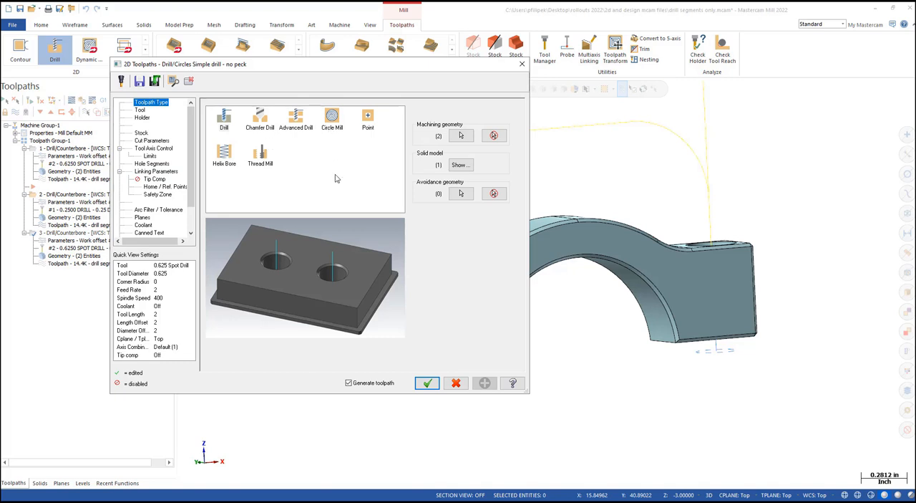
left_click(223, 157)
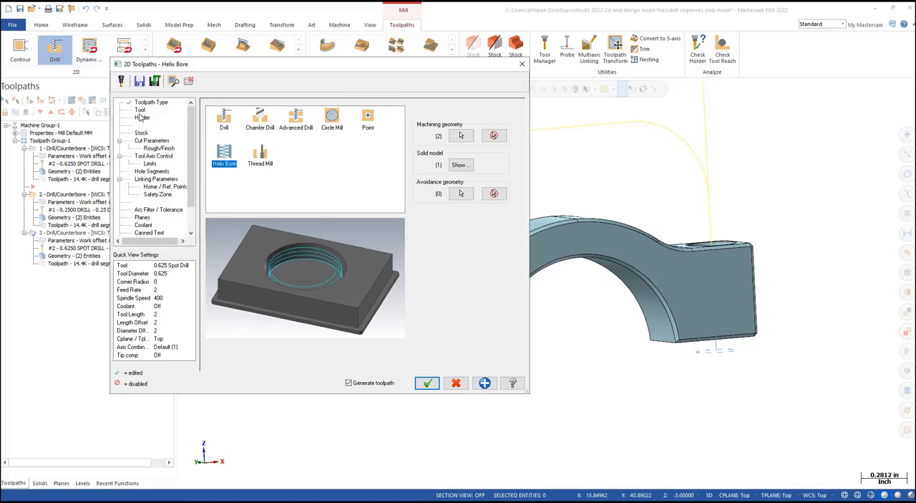
left_click(140, 109)
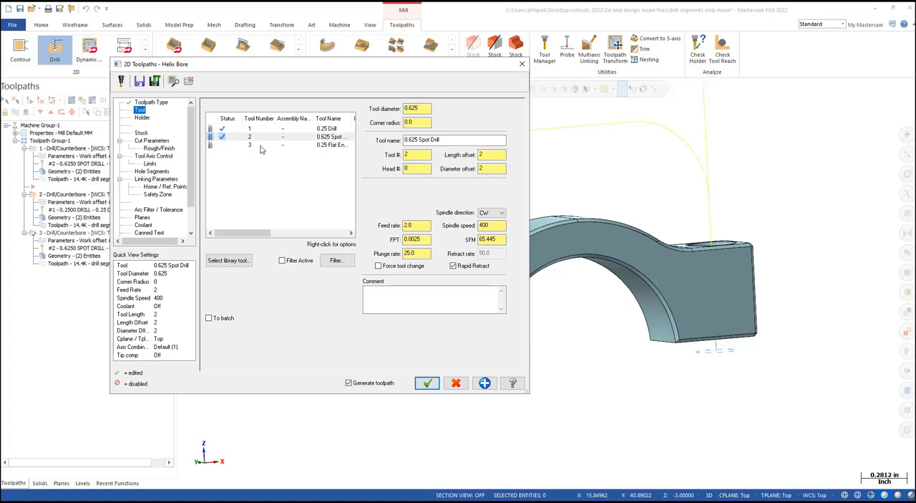
left_click(262, 146)
- Set the Helix Bore's stock to leave on walls and on floors to 0
left_click(153, 141)
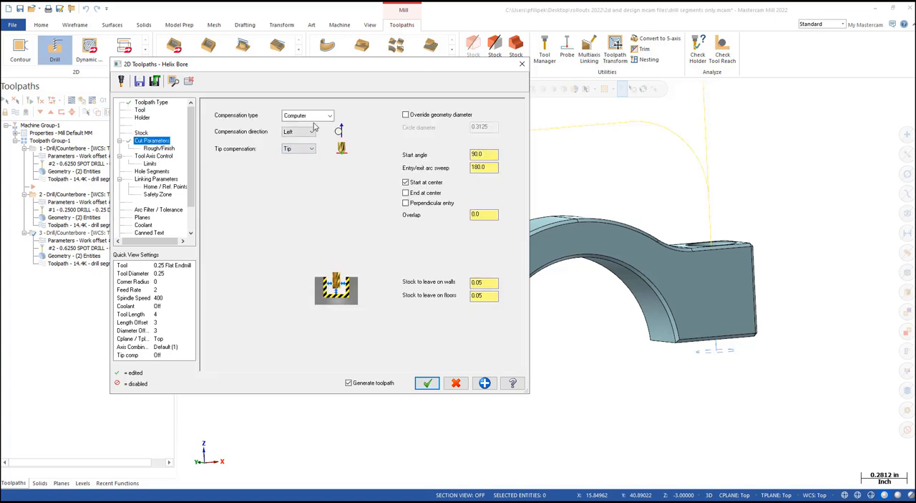
double_click(485, 284)
type("0")
key("Tab")
type("0")
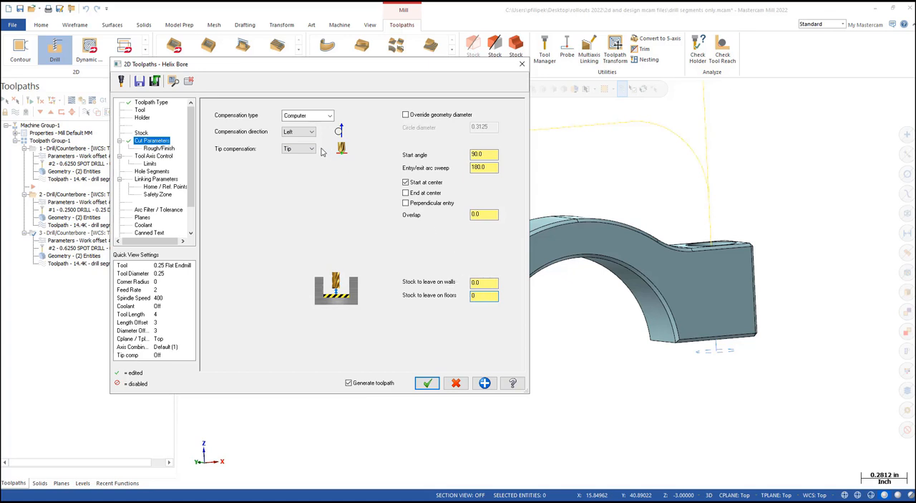
- Review the Helix Bore's rough/finish settings and select the Counterbore hole segment for machining
left_click(153, 148)
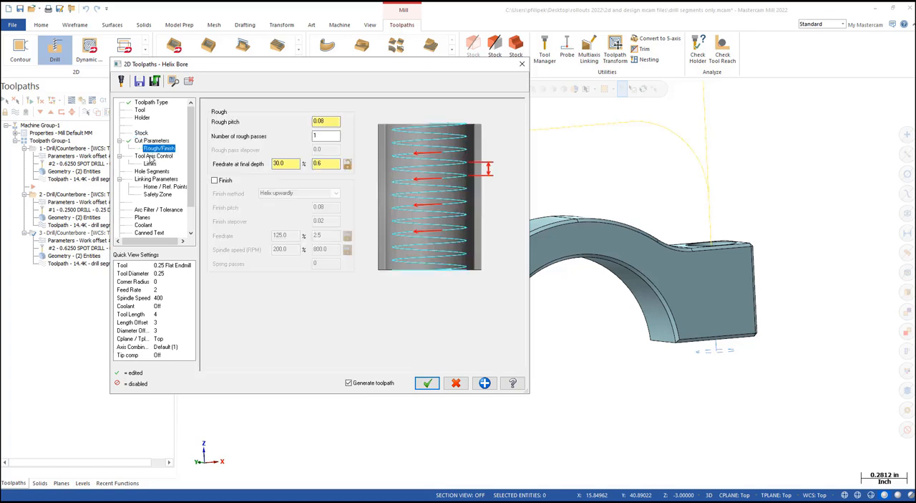
left_click(153, 156)
left_click(152, 172)
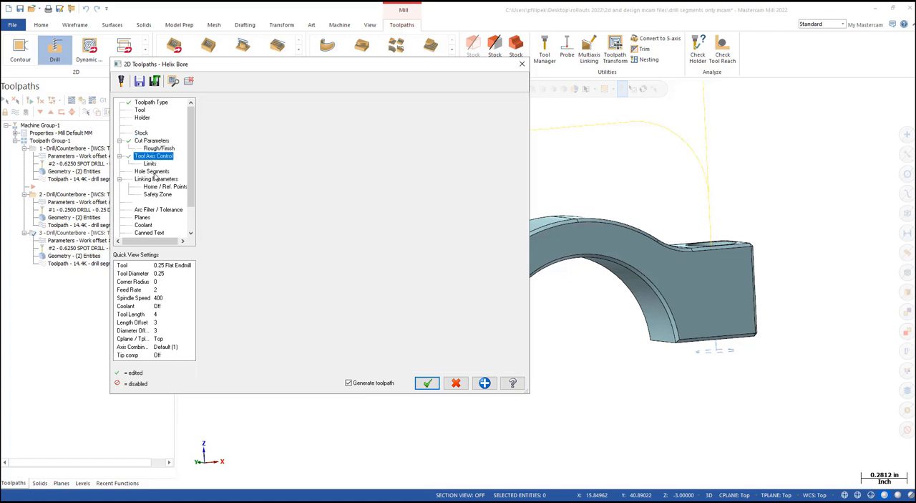
left_click(283, 133)
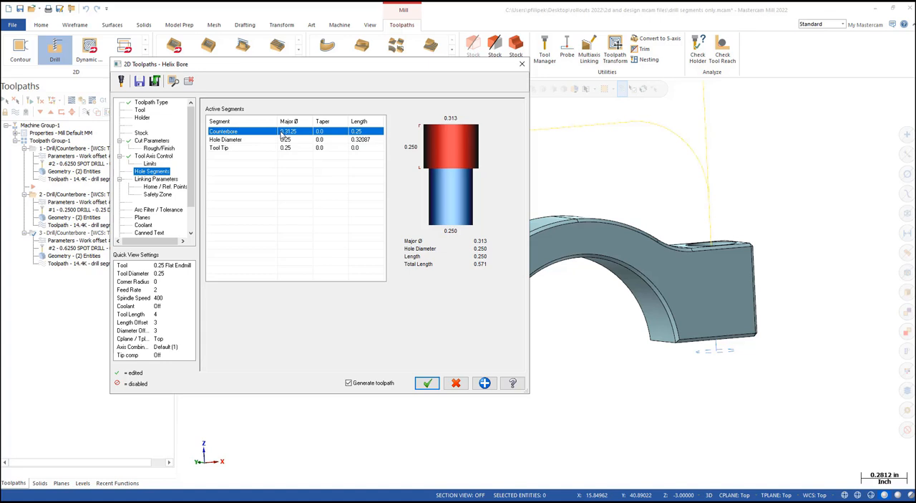
- Set the Helix Bore's retract to 0.1, enable automatic linking with clearance 1, and generate the toolpath
left_click(158, 179)
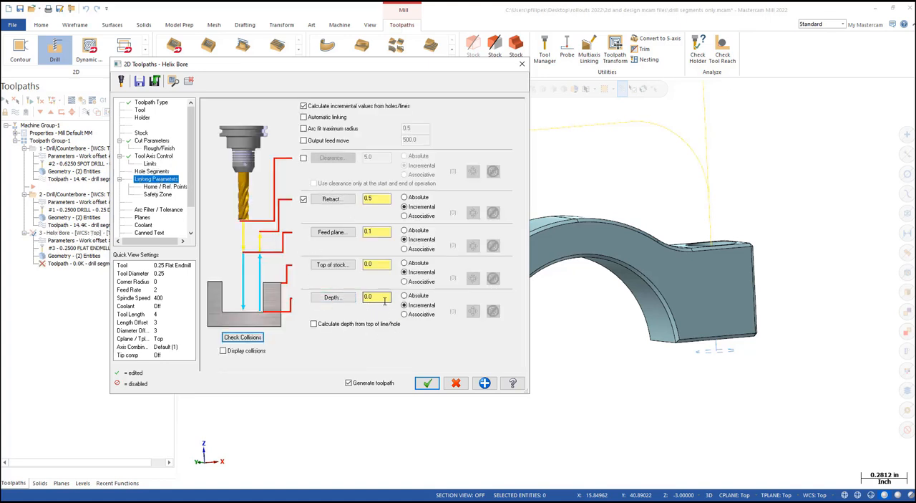
left_click(373, 200)
left_click_drag(376, 201, 344, 203)
left_click(304, 118)
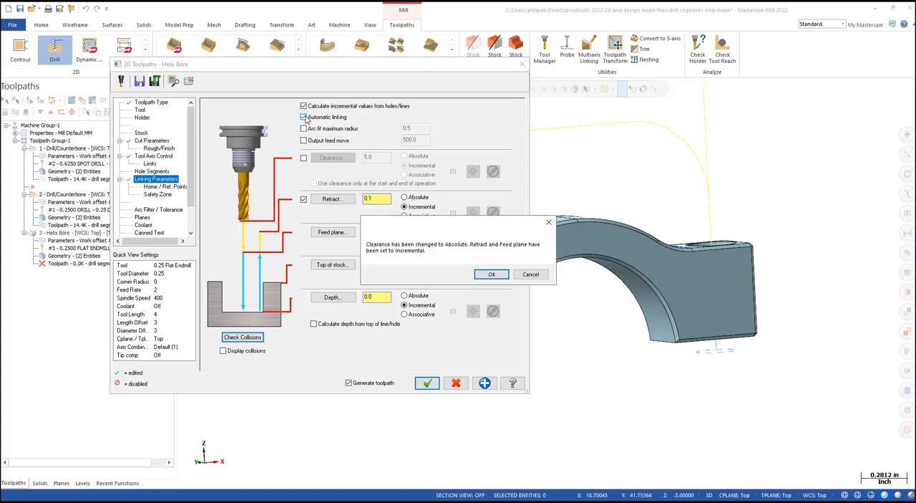
left_click(478, 274)
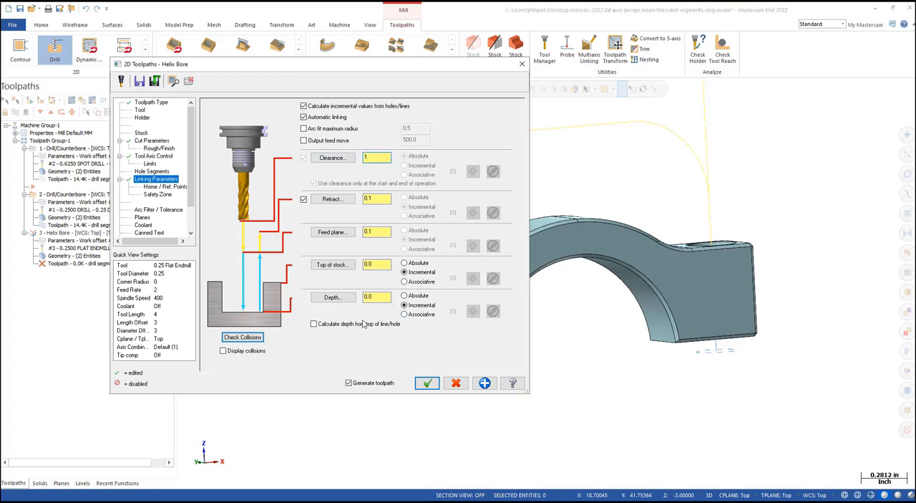
left_click(430, 391)
scroll(453, 270, "down", 5)
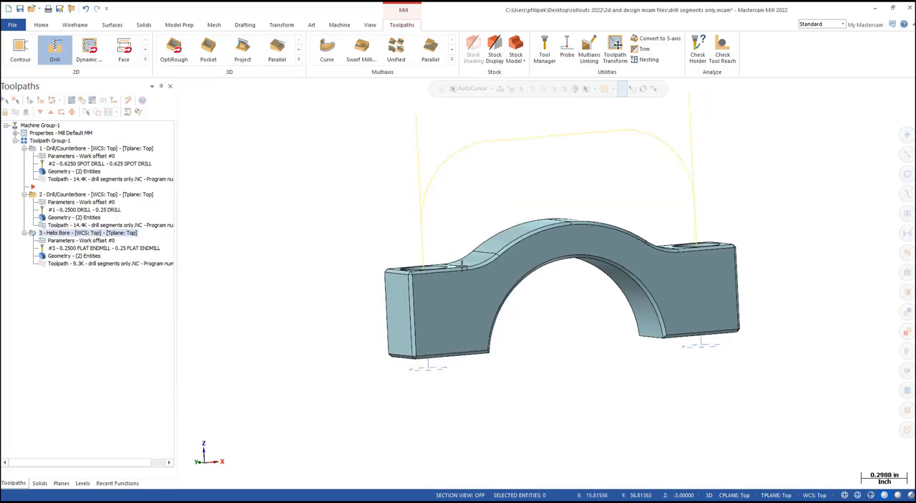
middle_click_drag(476, 274, 490, 319)
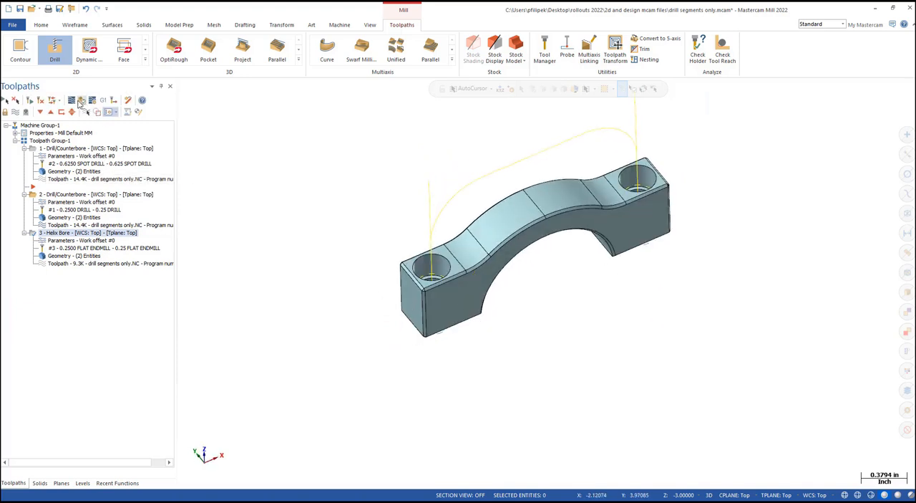
- Backplot the Helix Bore operation to review its motion between the clamp's two holes
left_click(72, 102)
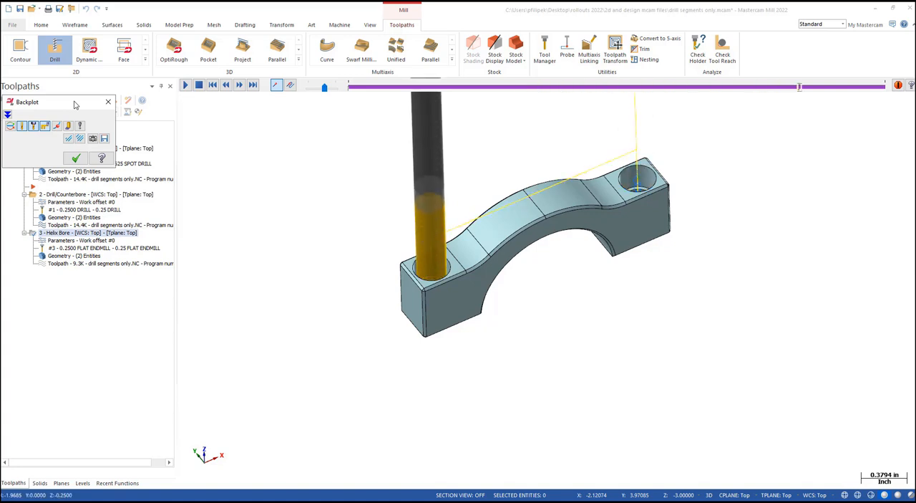
left_click(76, 158)
scroll(336, 312, "down", 2)
middle_click_drag(500, 312, 511, 287)
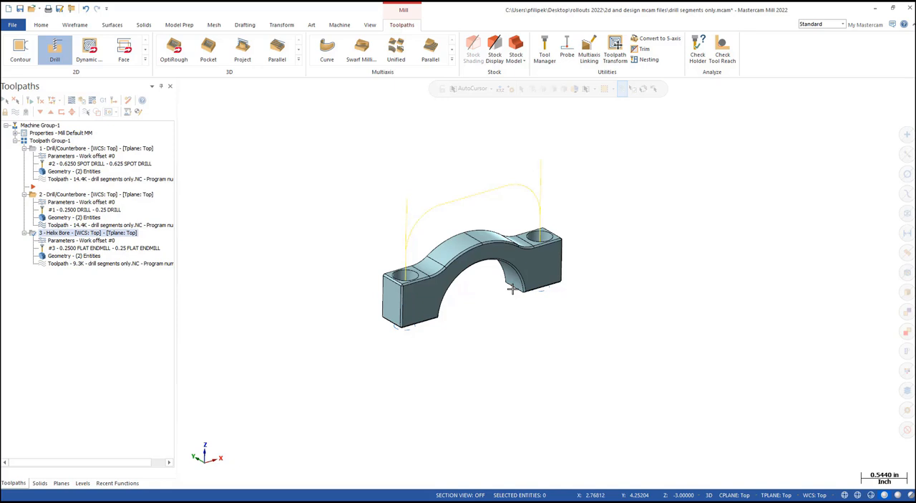
- Remove the history from the seatpost_clamp_front_02 solid and expand its tree to check the remaining entries
left_click(40, 483)
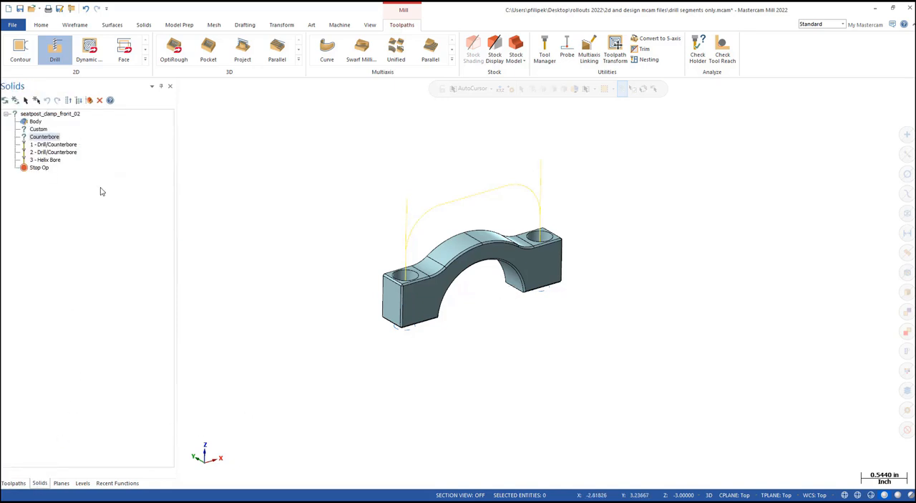
left_click(180, 27)
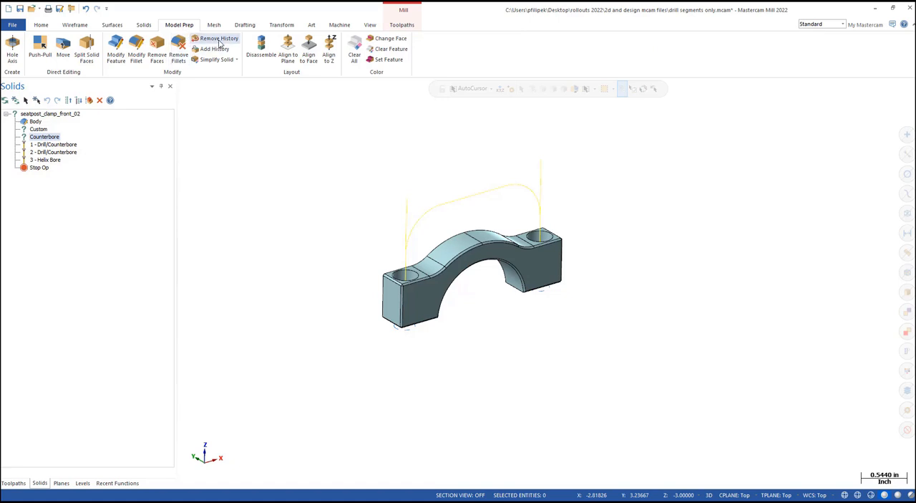
left_click(217, 38)
left_click(509, 109)
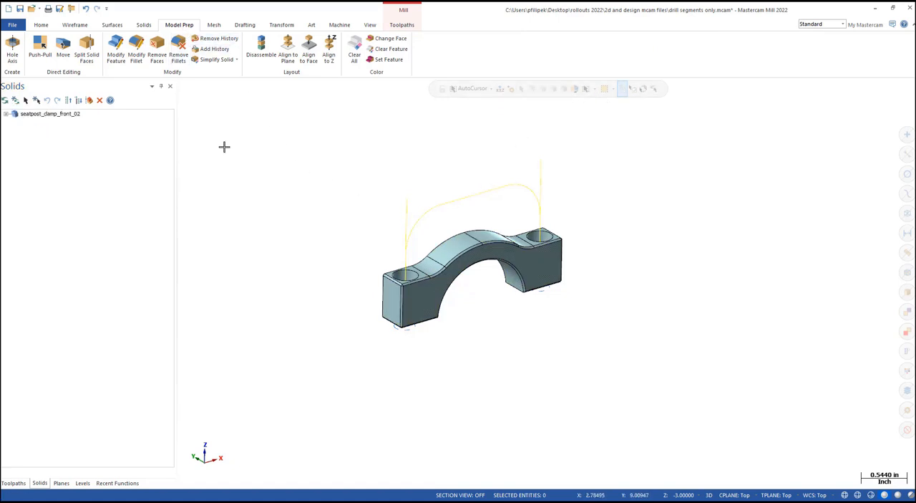
left_click(5, 115)
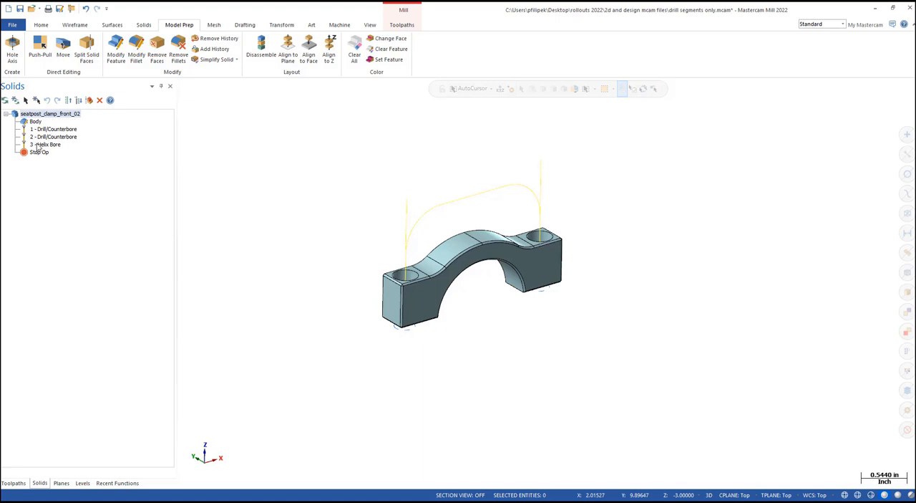
- Add history to the clamp solid by creating hole operations for all shown holes, including face color and split holes
left_click(13, 482)
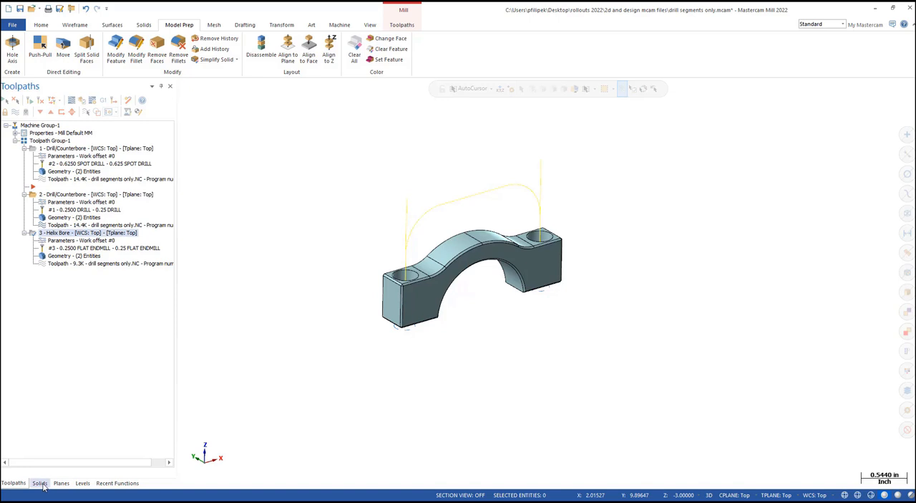
left_click(40, 484)
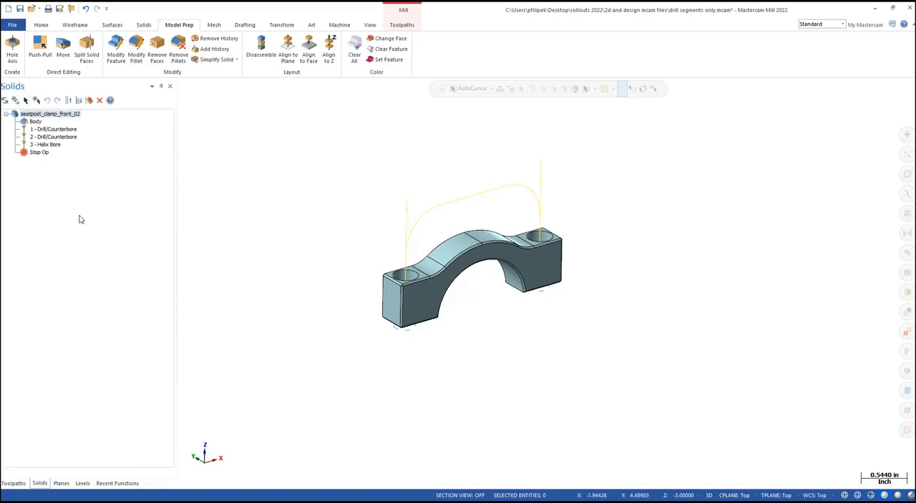
left_click(214, 49)
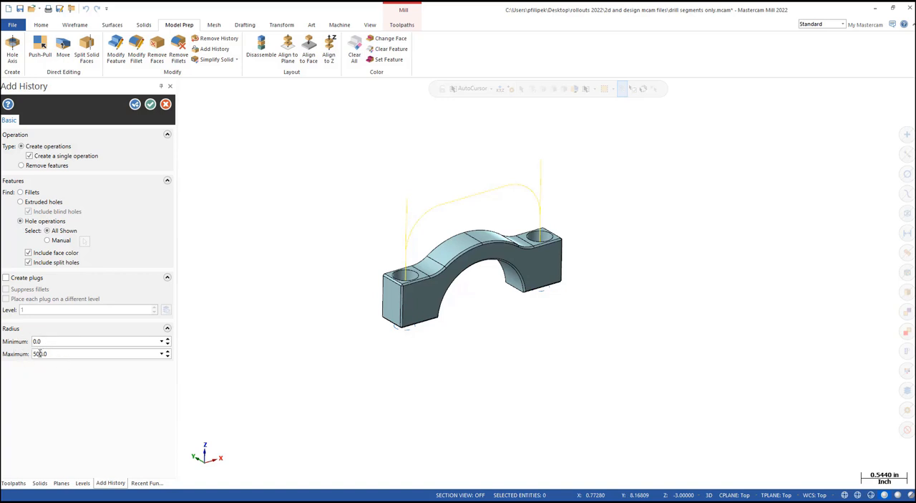
left_click(151, 104)
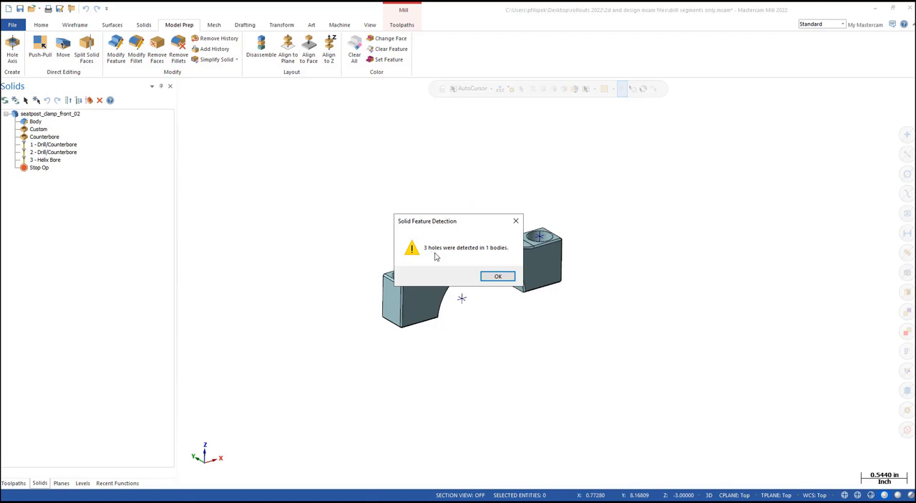
left_click(498, 277)
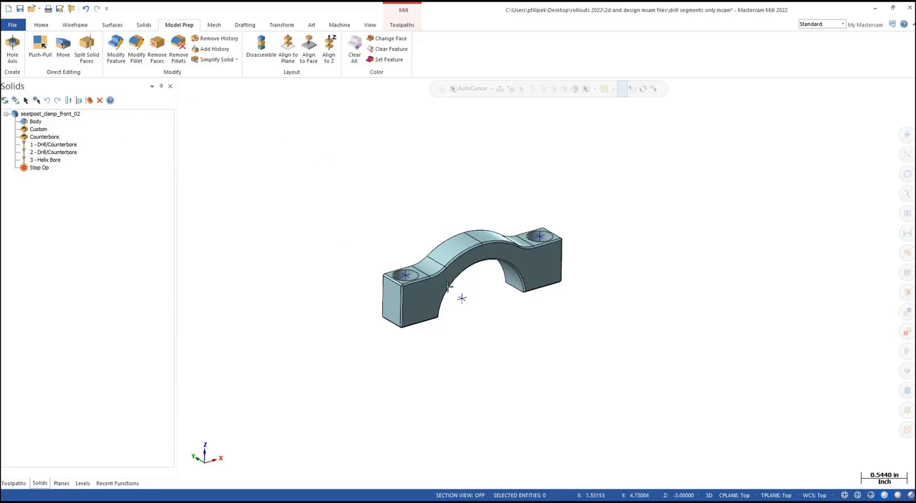
scroll(448, 267, "up", 2)
scroll(446, 268, "up", 2)
mouse_move(432, 279)
middle_mouse_down()
mouse_move(403, 313)
mouse_move(436, 275)
middle_mouse_up()
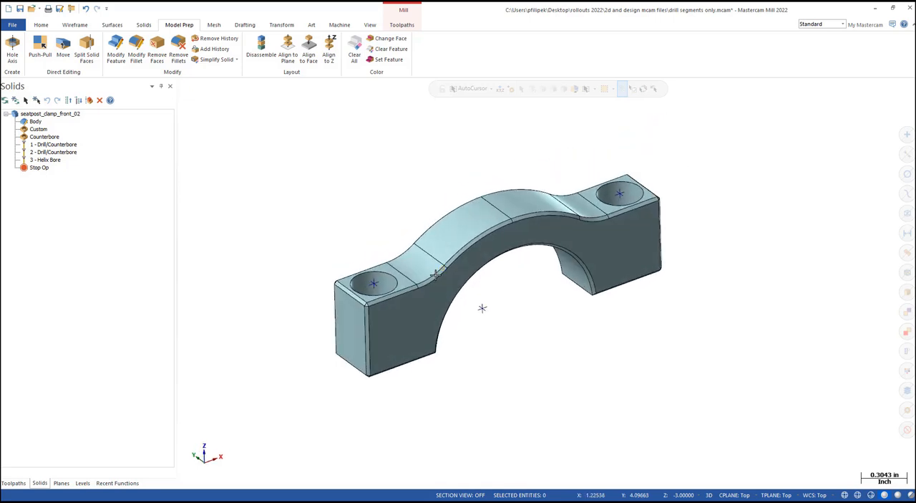